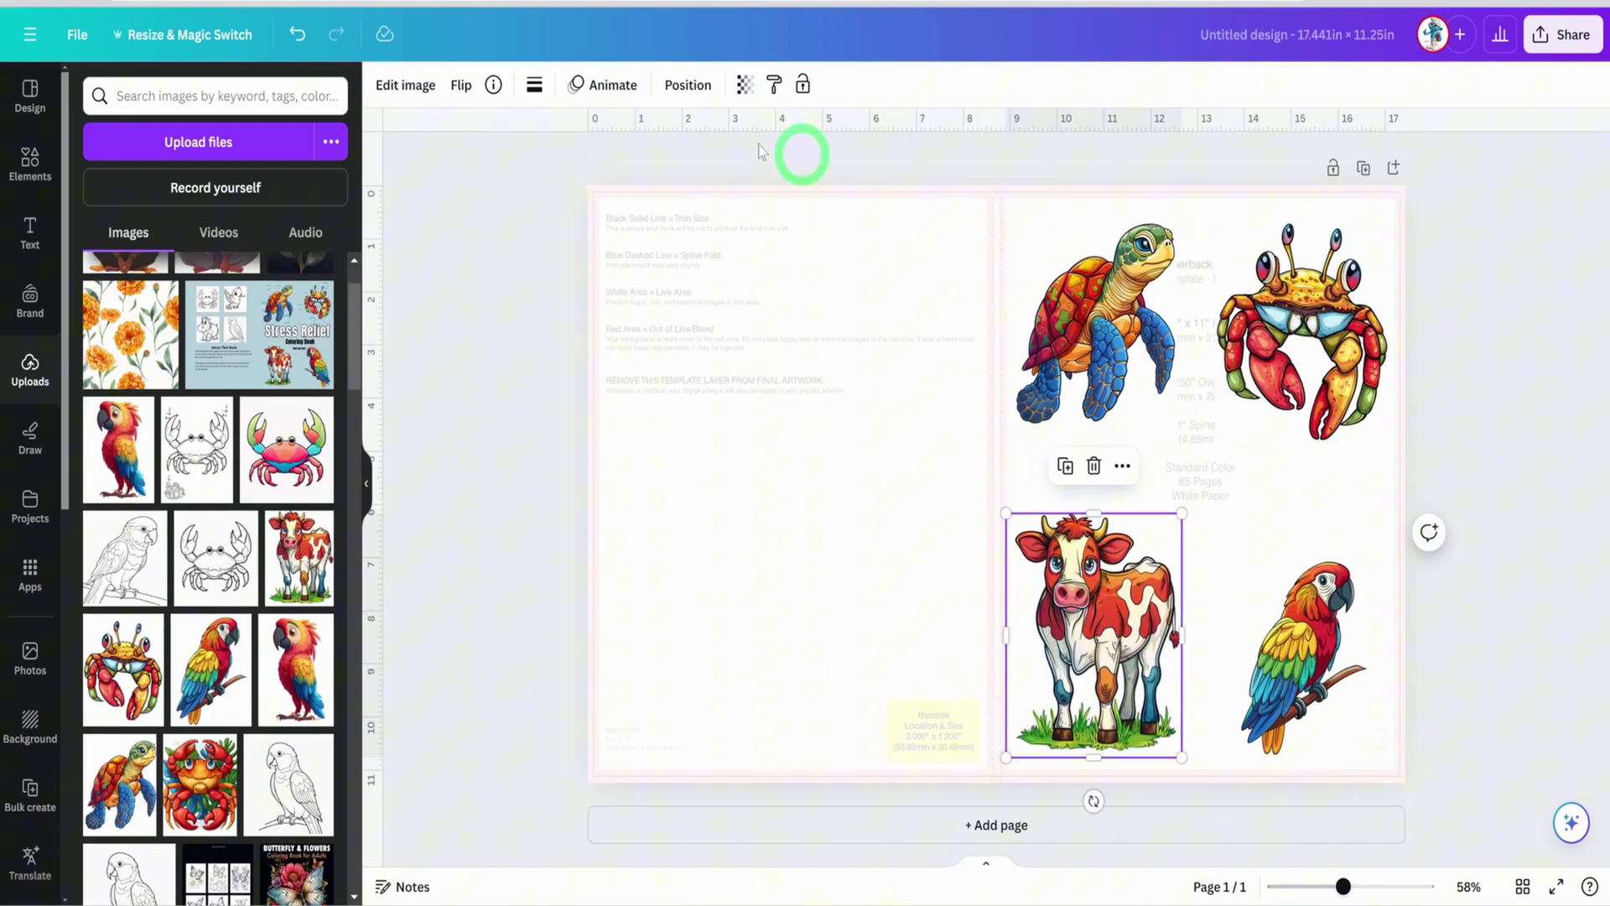
- Add the turtle, crab, cow and parrot illustrations to the cover and flip the parrot horizontally
left_click(405, 84)
left_click(461, 85)
left_click(510, 144)
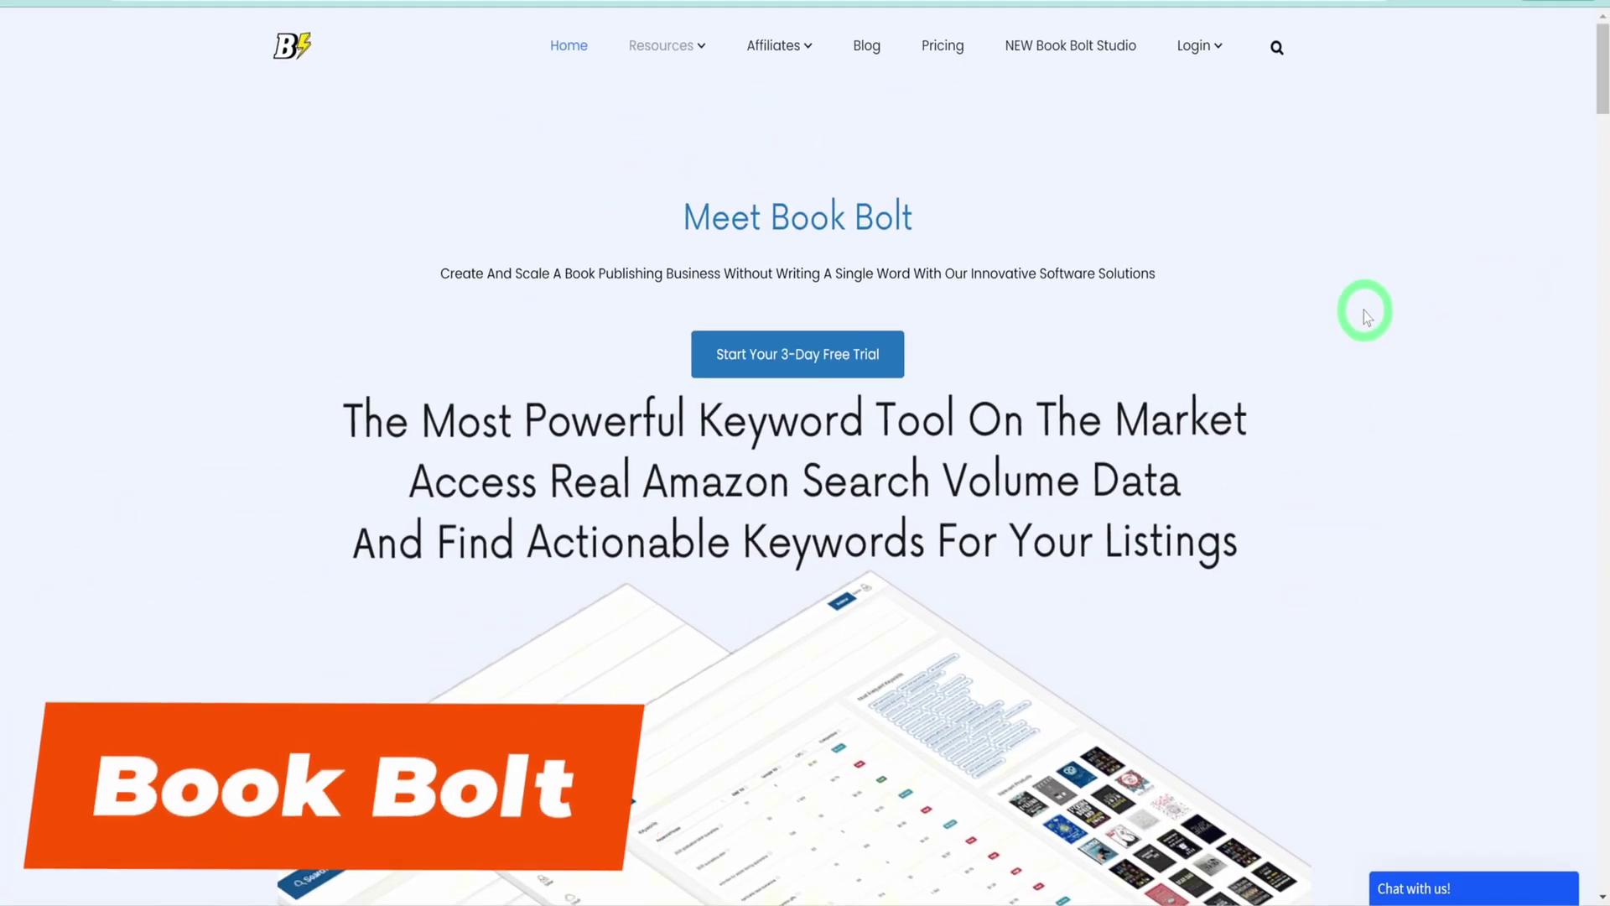
- Scroll through the Book Bolt homepage's feature overview
scroll(1363, 312, "down", 5)
scroll(1363, 323, "up", 1)
scroll(1363, 323, "down", 5)
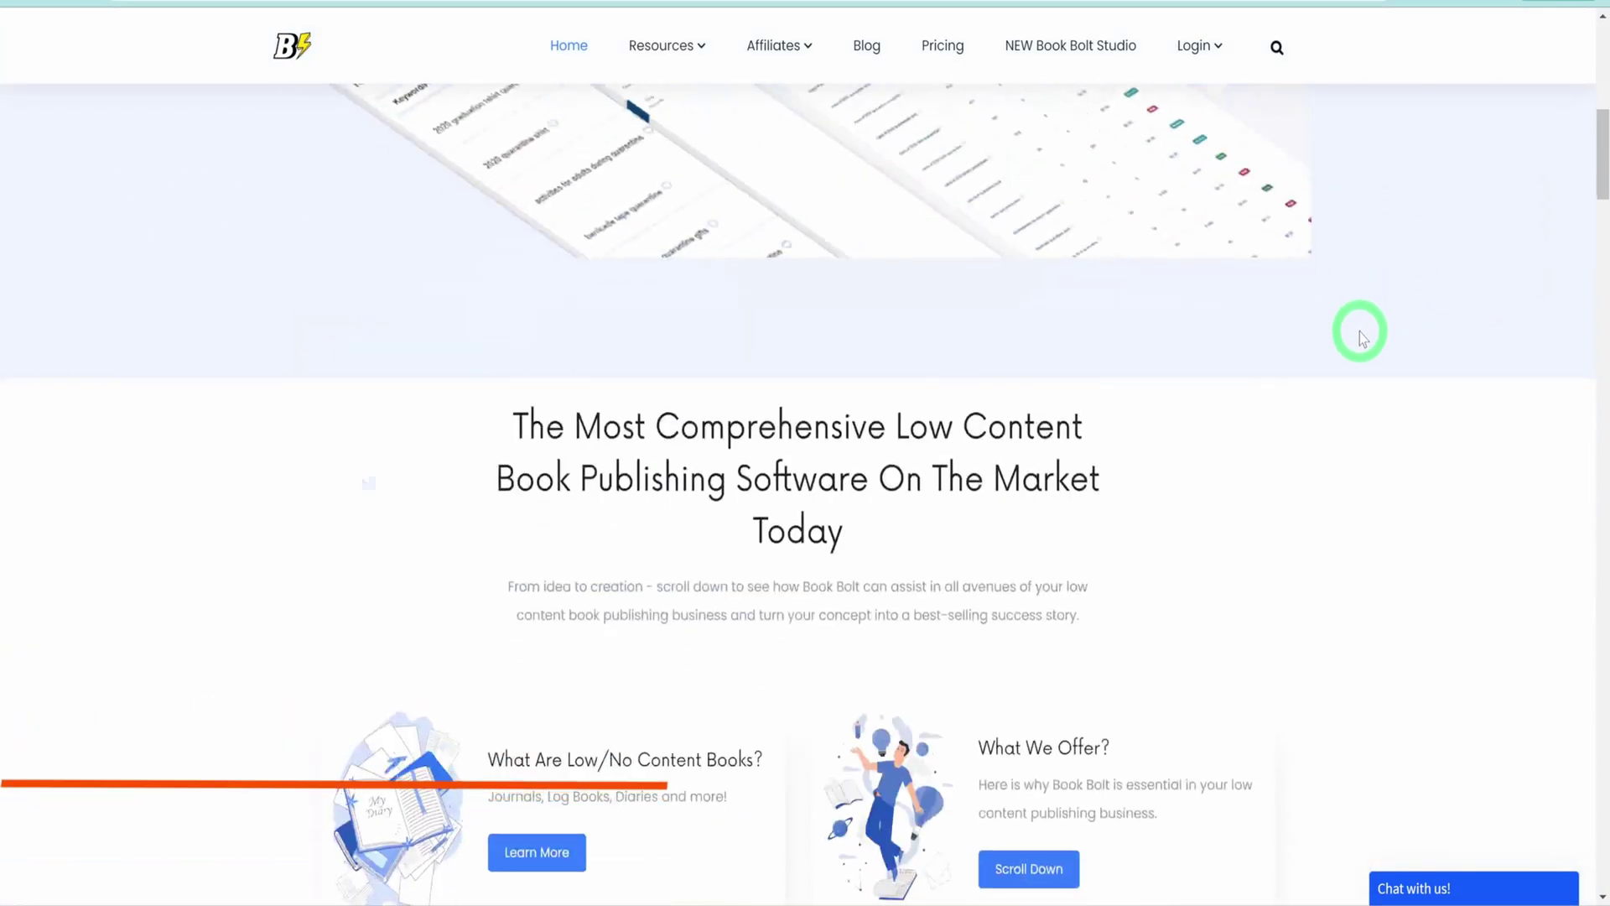
scroll(1363, 338, "down", 3)
scroll(1362, 338, "down", 4)
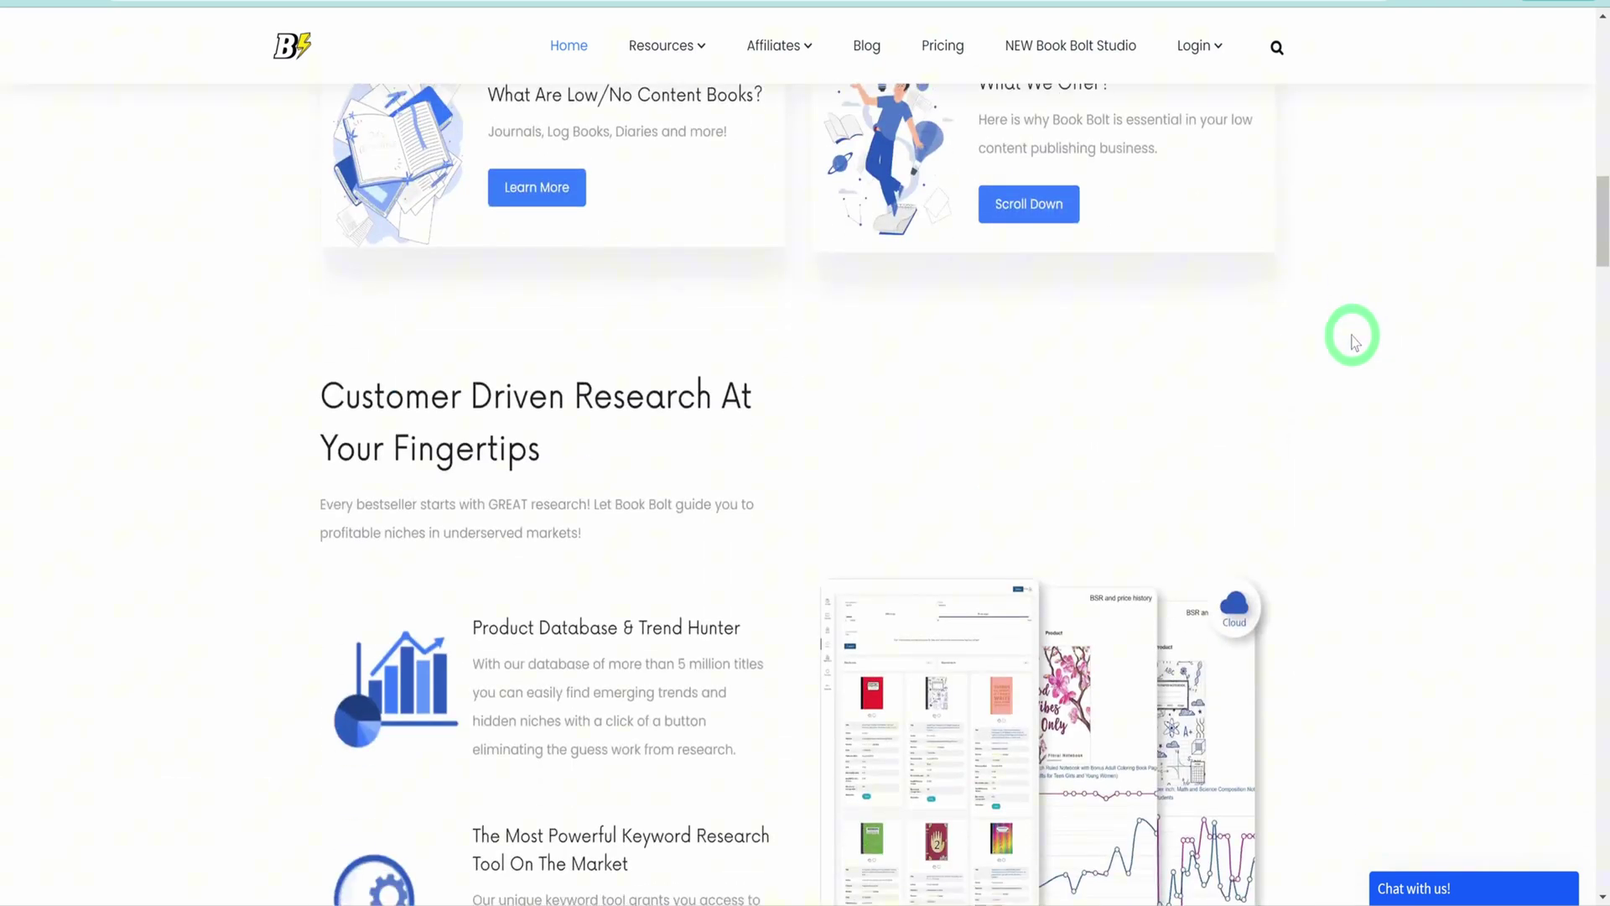
scroll(1352, 344, "down", 15)
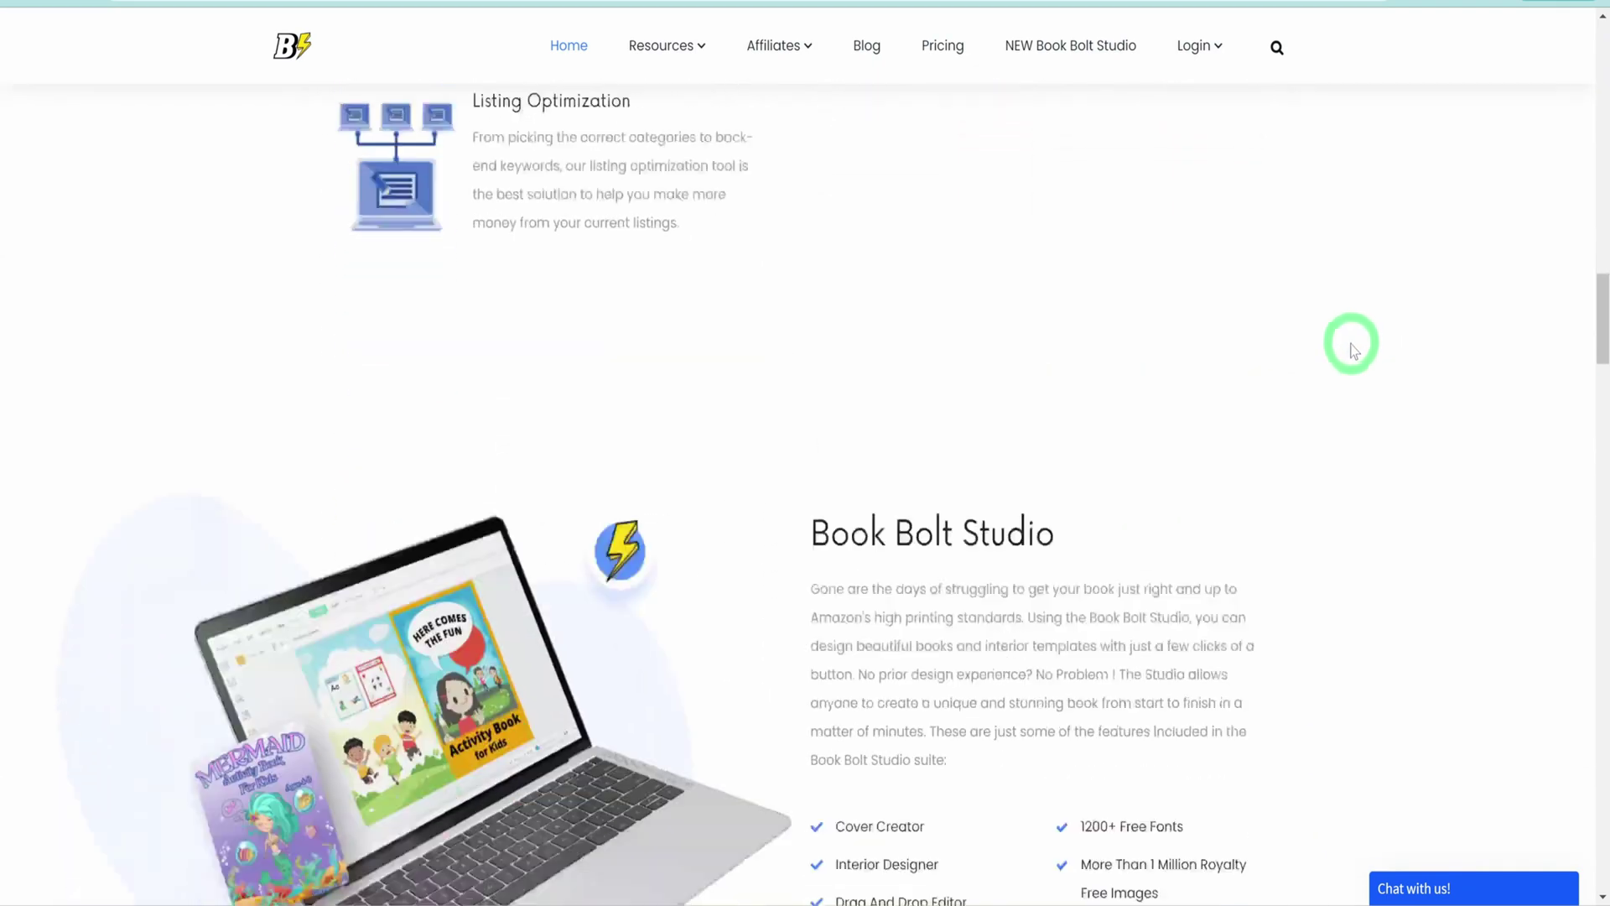
scroll(1352, 344, "down", 1)
scroll(1352, 346, "down", 4)
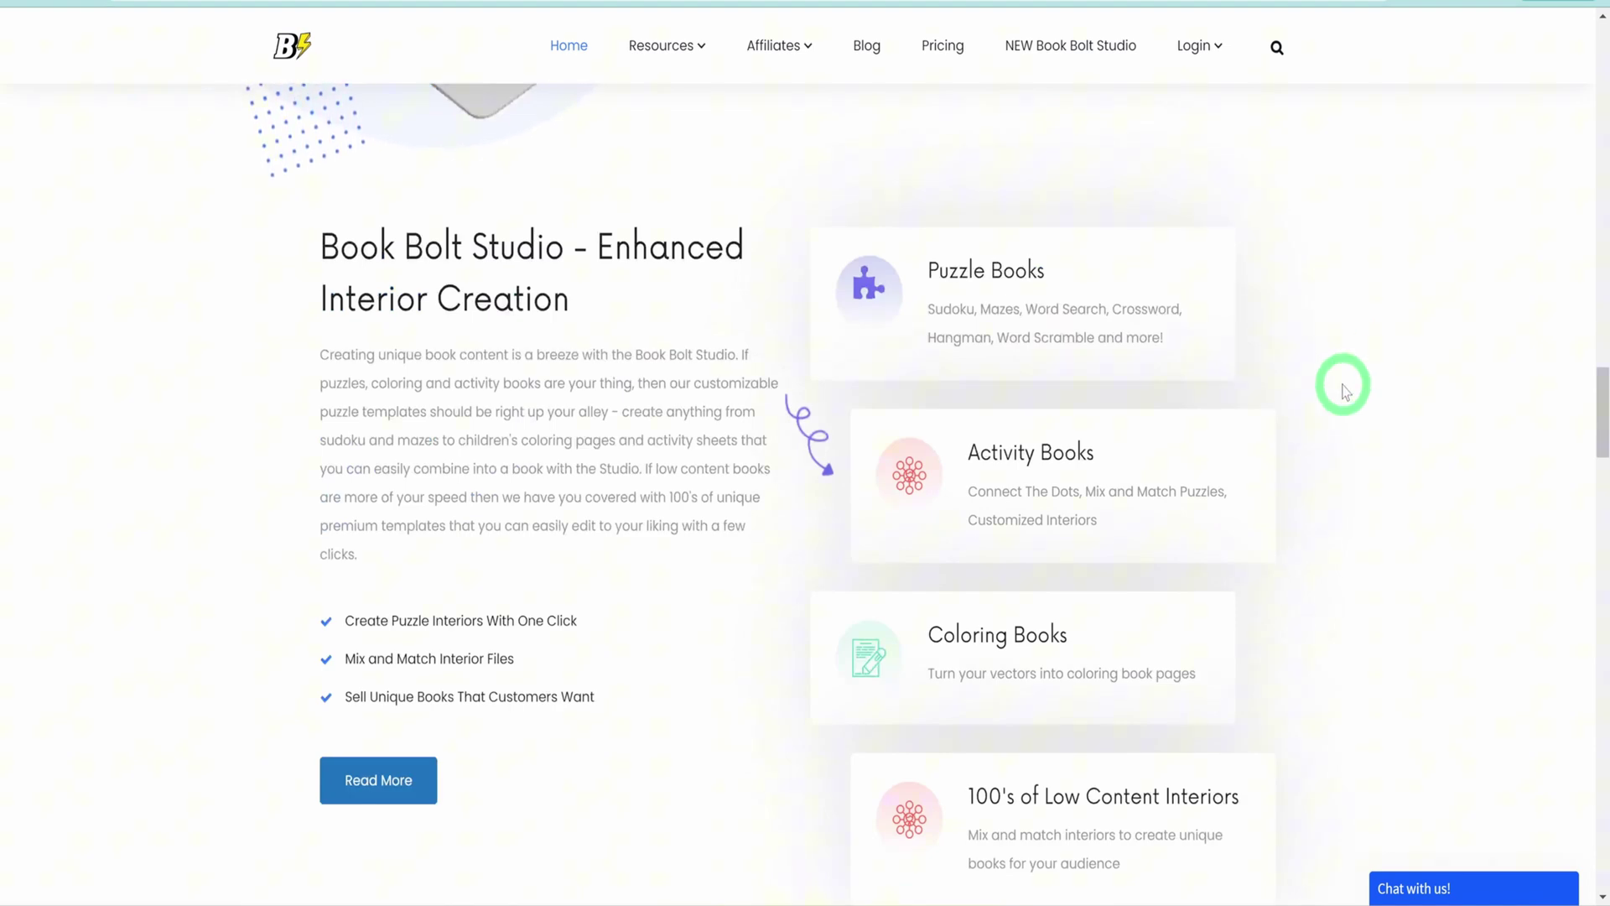
scroll(1345, 392, "down", 12)
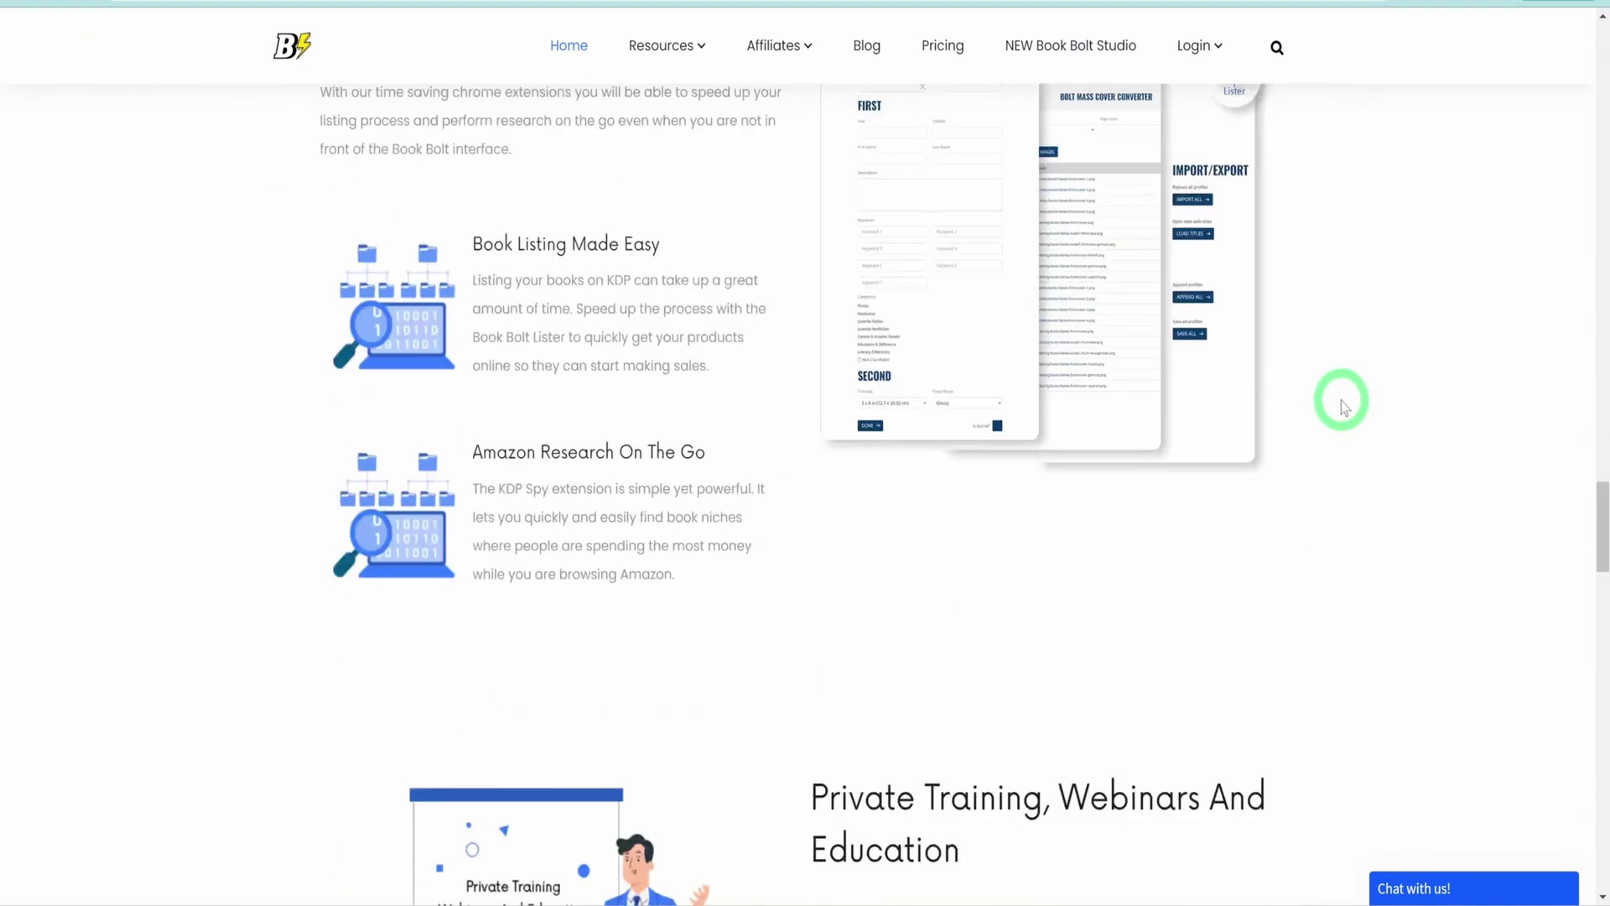
scroll(1344, 407, "down", 12)
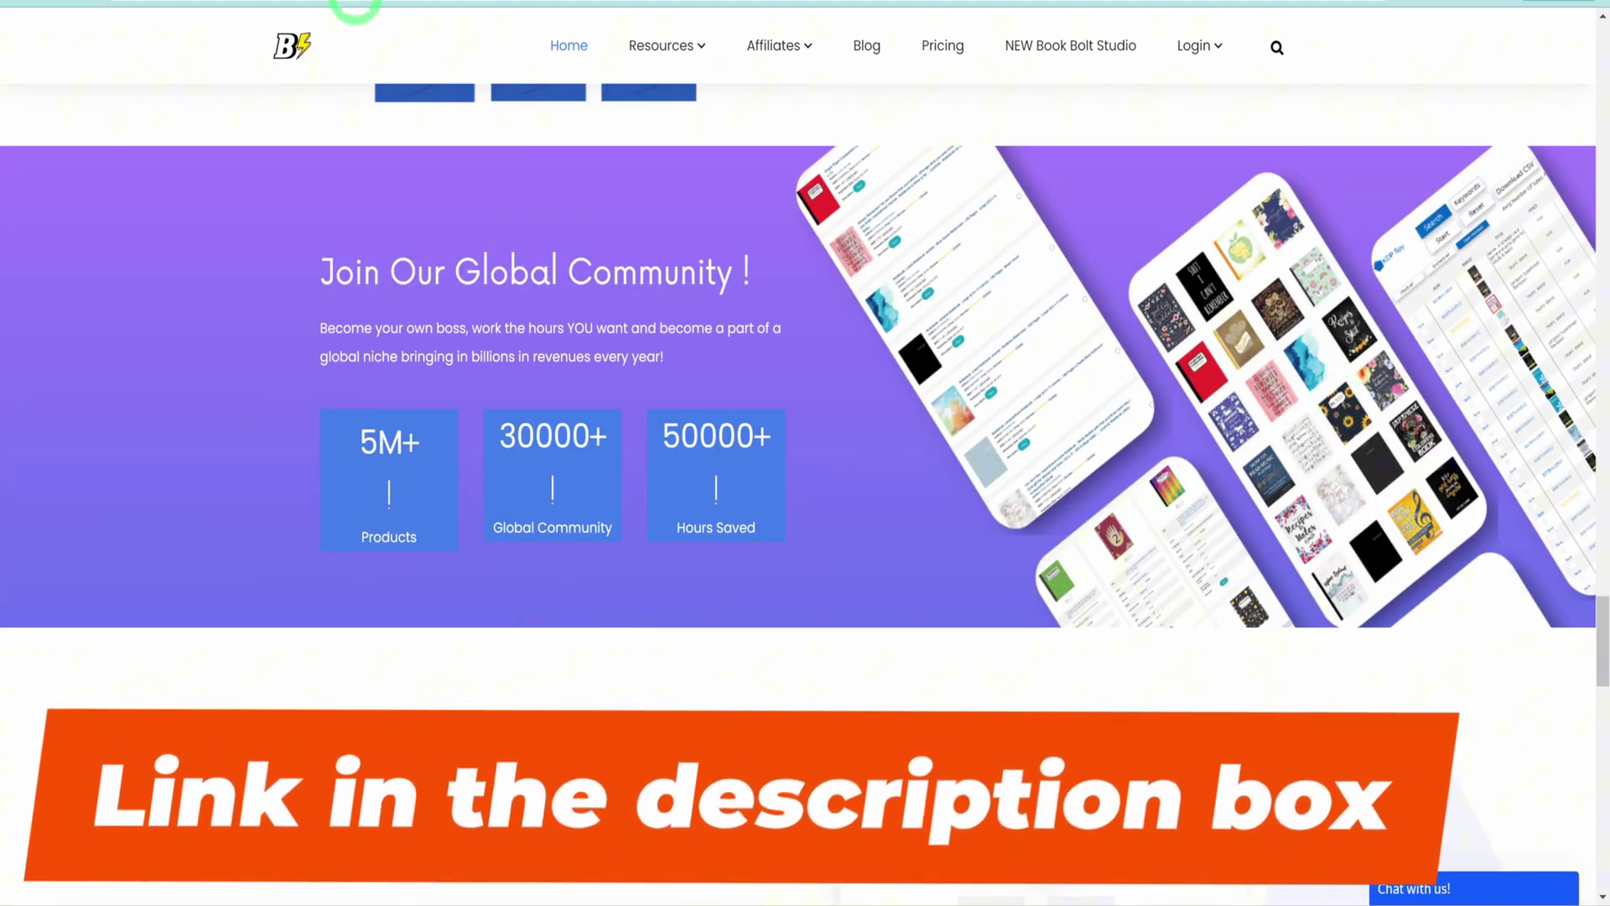
- Log in to the app and land on the Research tutorials video grid
left_click(321, 3)
scroll(1223, 204, "down", 1)
scroll(1048, 662, "up", 1)
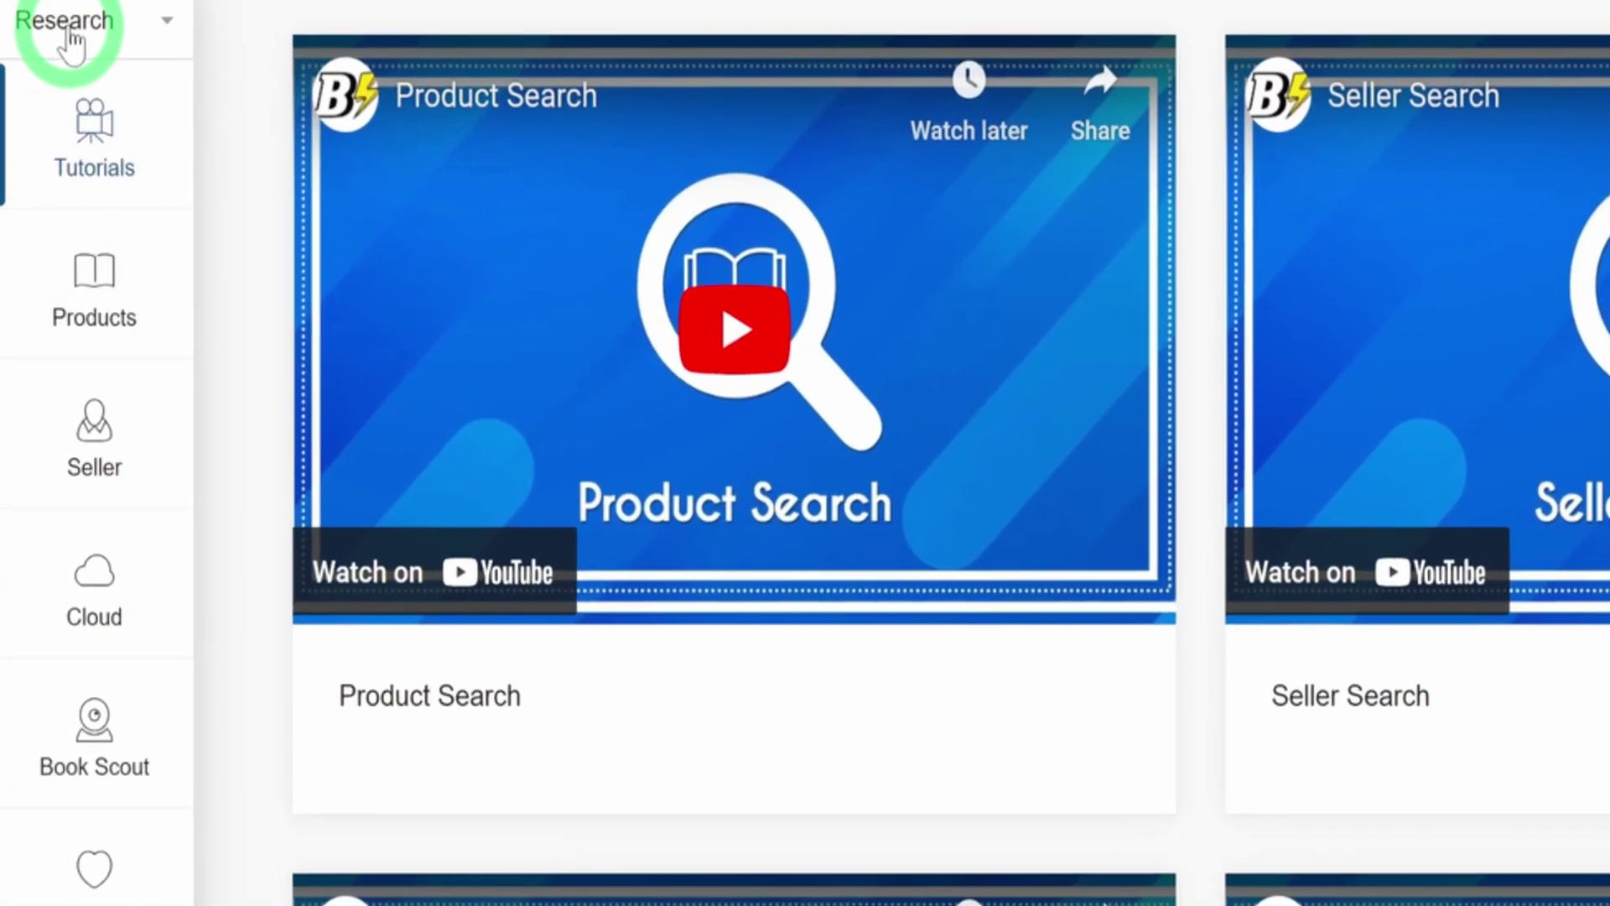
- Keep the Research tool section selected and open Cloud from the sidebar
left_click(80, 46)
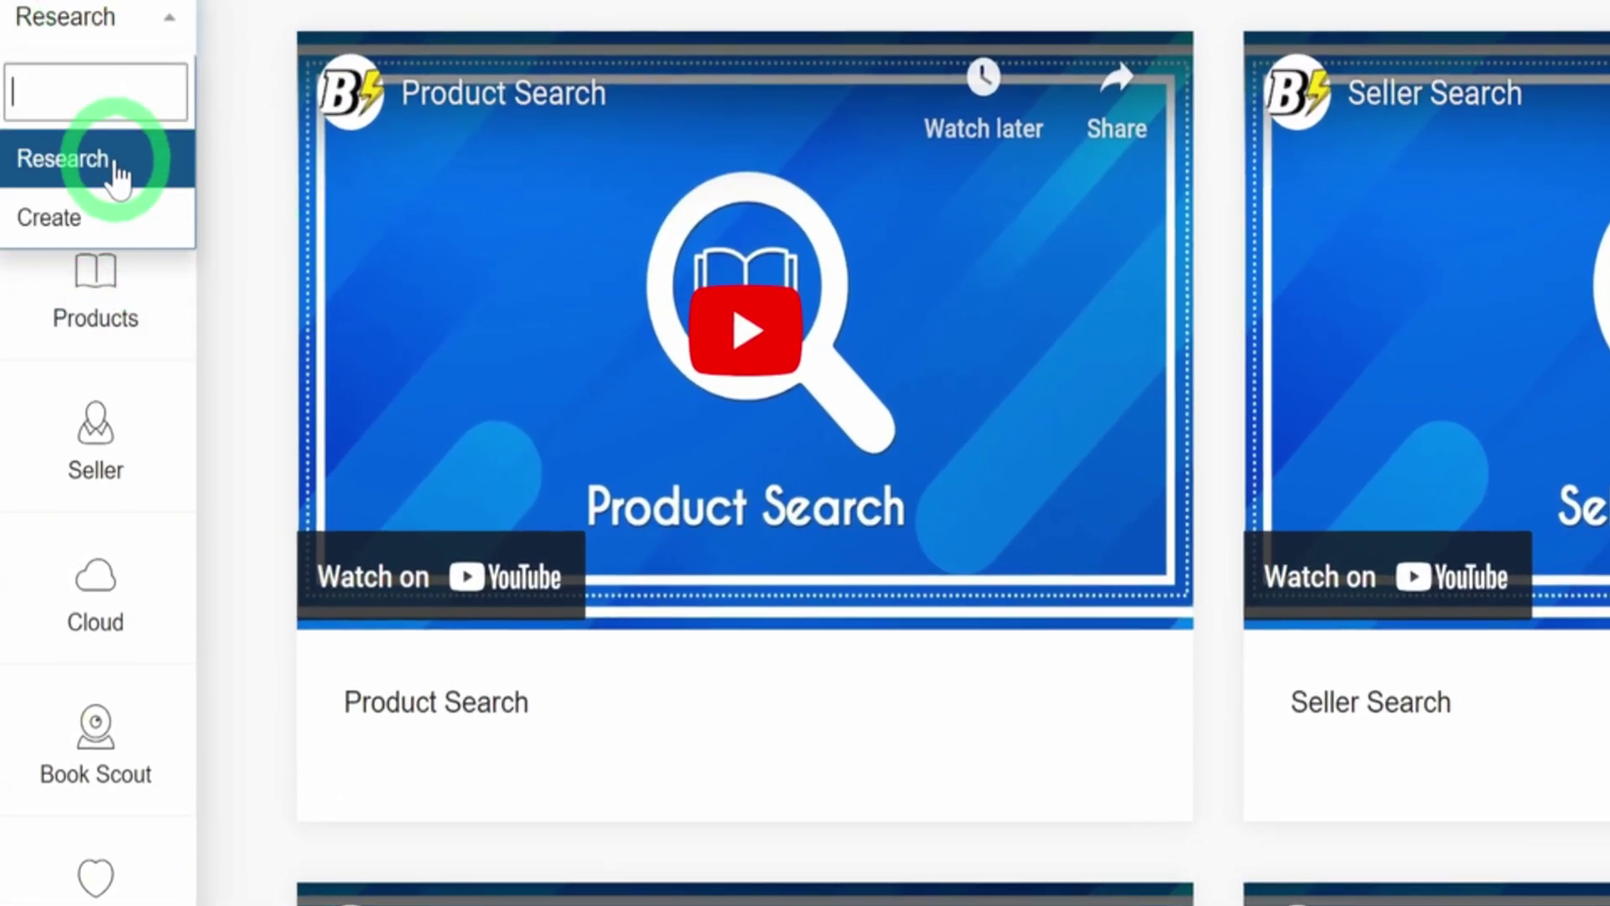
left_click(117, 162)
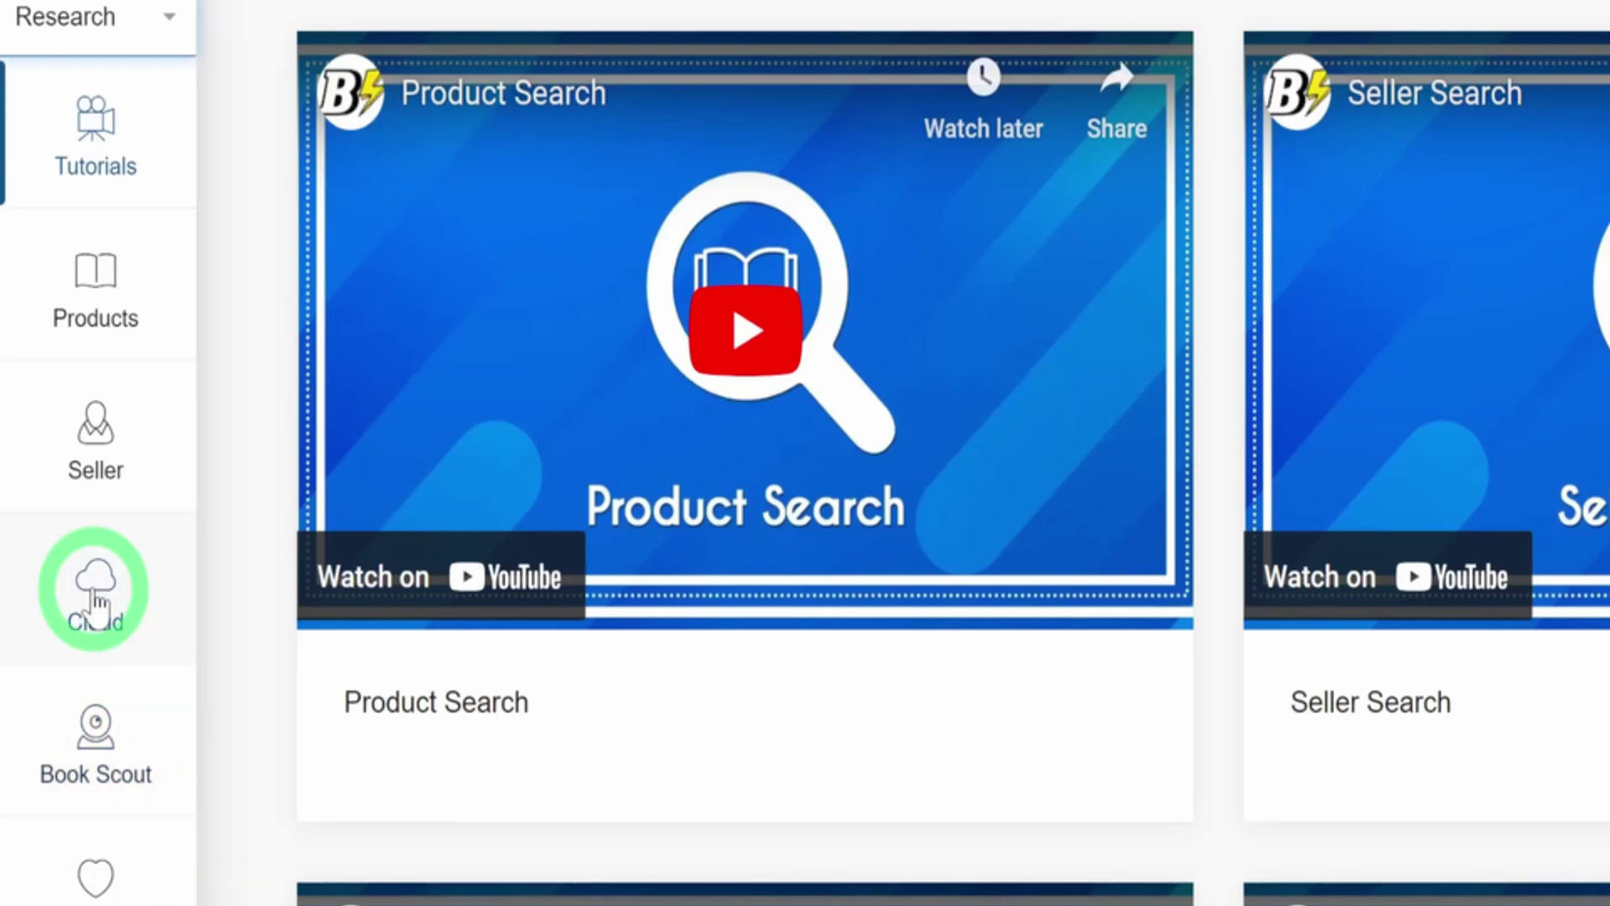
left_click(95, 599)
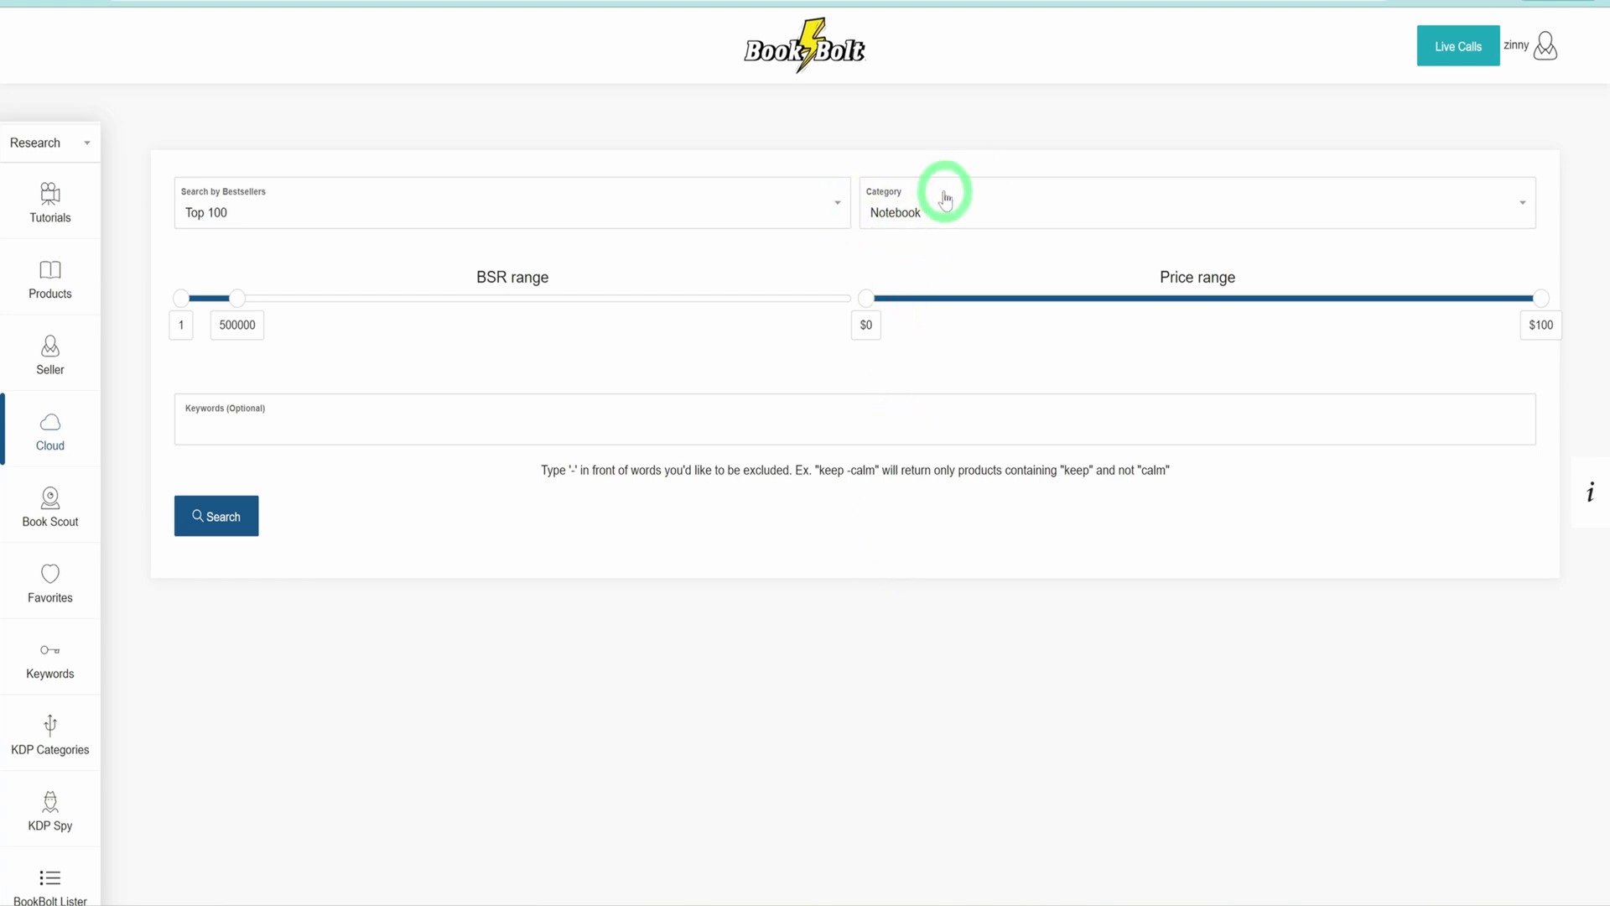
- Set the category to Coloring Book and the keyword to 'christmas', then run the search
left_click(966, 209)
scroll(963, 337, "down", 3)
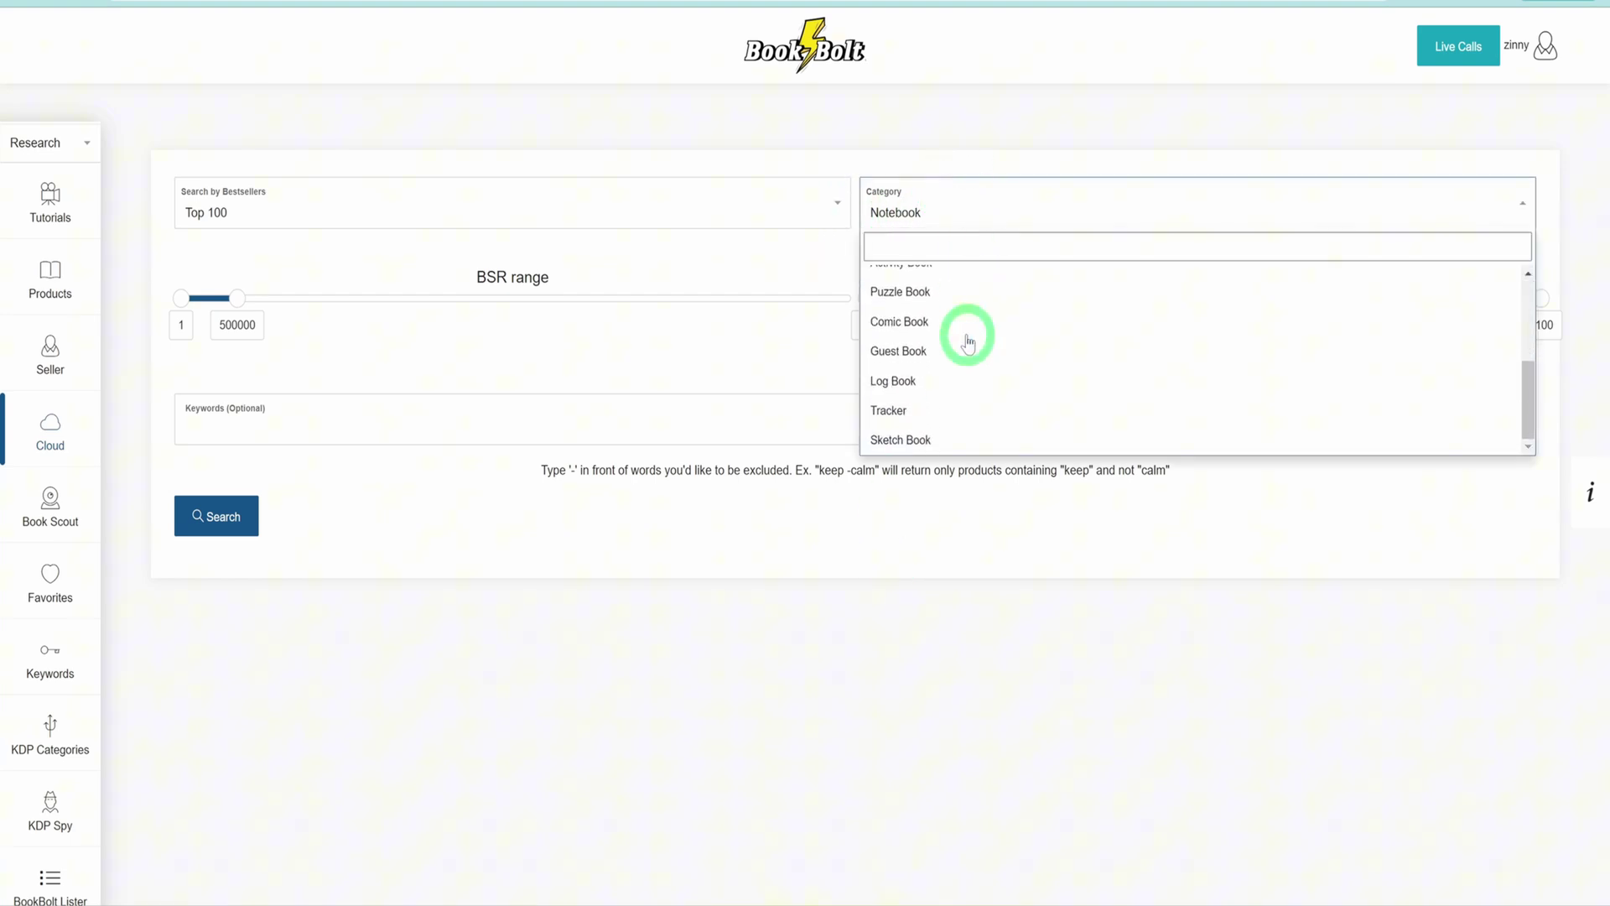
scroll(943, 340, "up", 3)
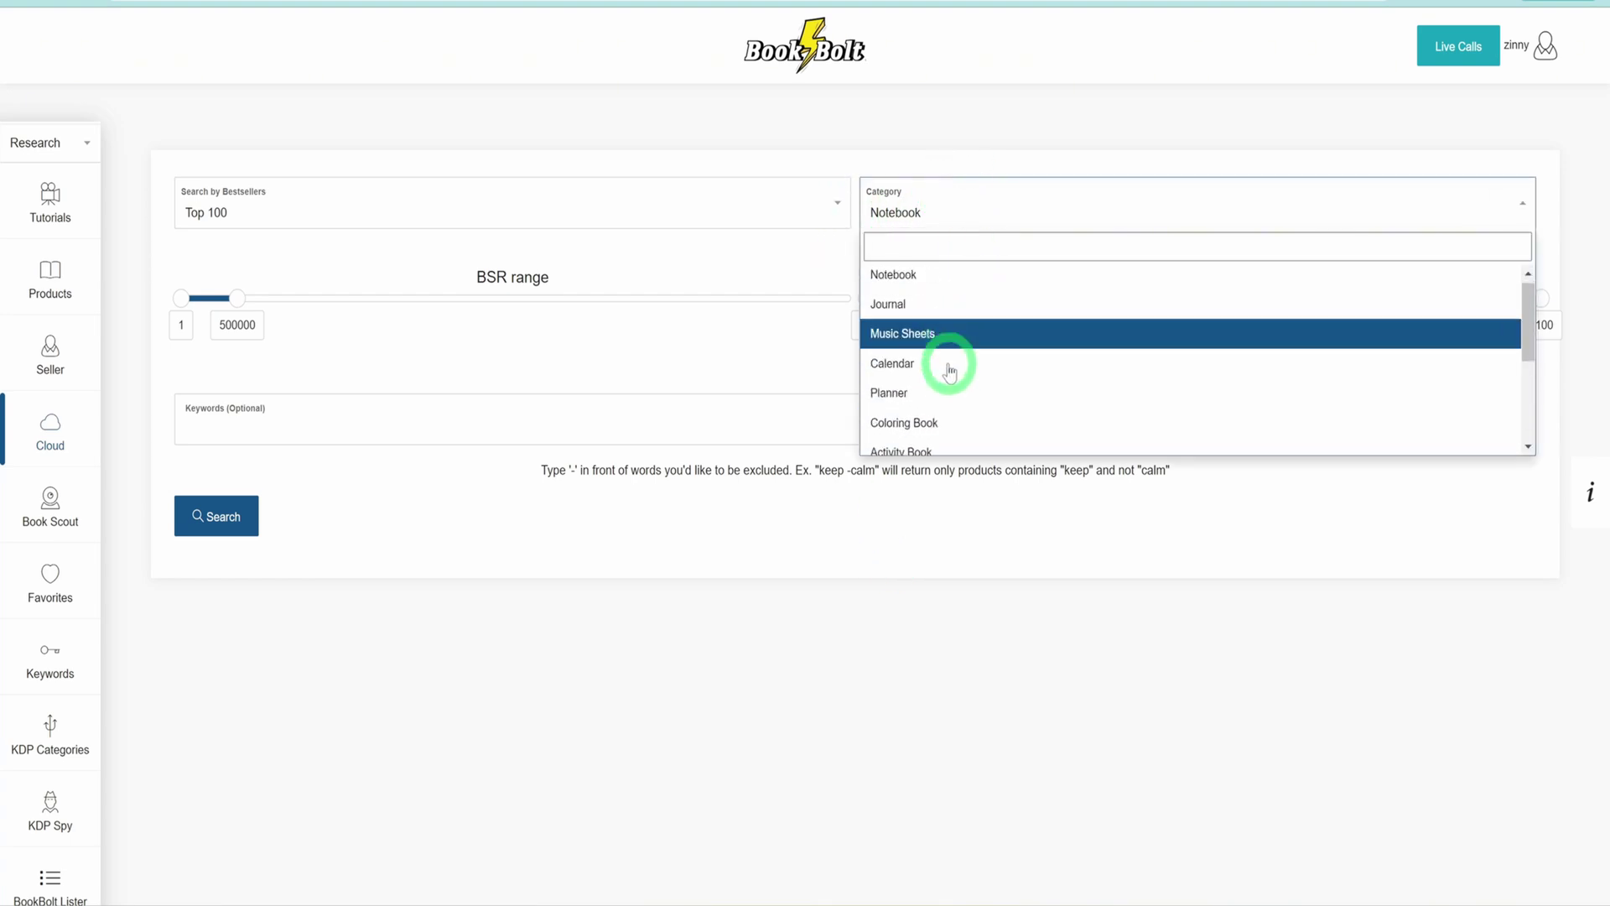
left_click(935, 420)
left_click(216, 435)
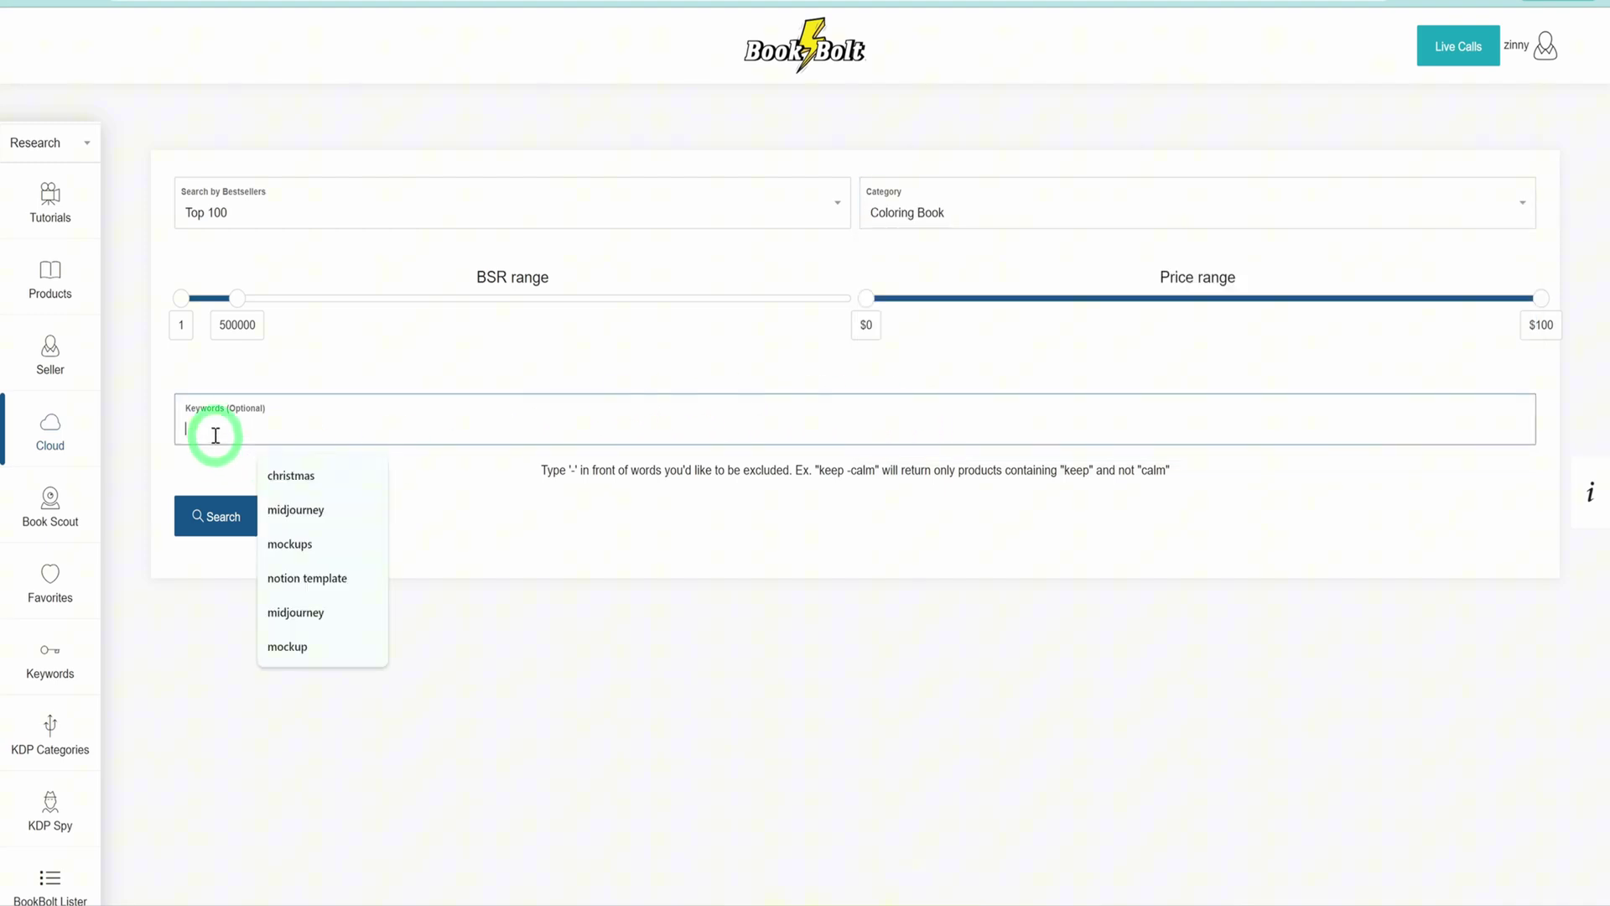
left_click(288, 475)
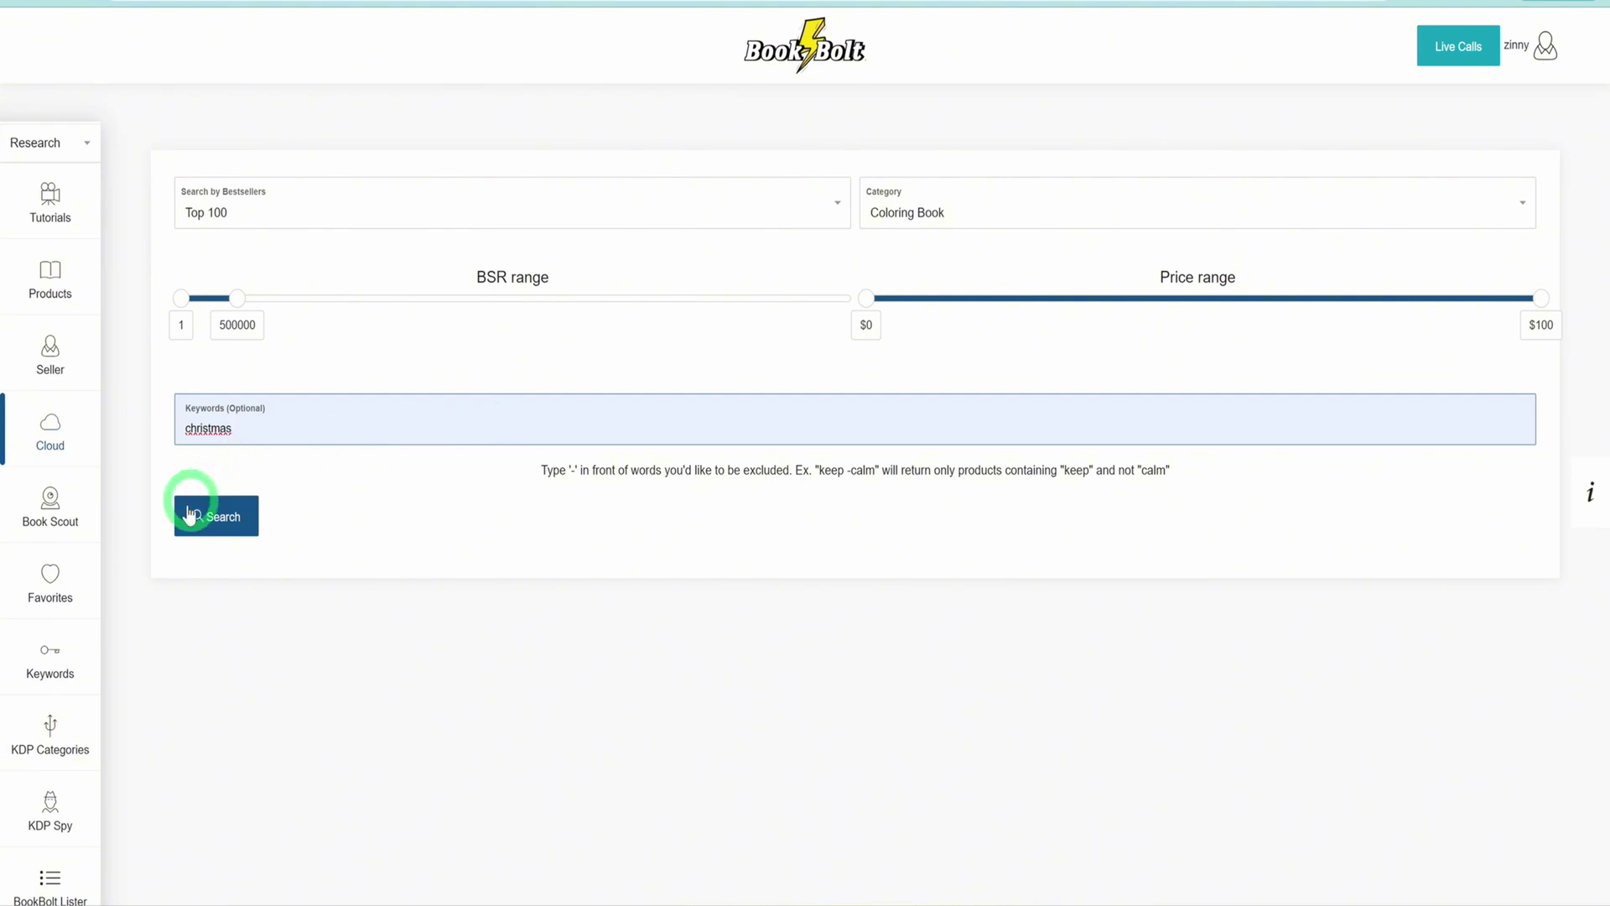
left_click(252, 520)
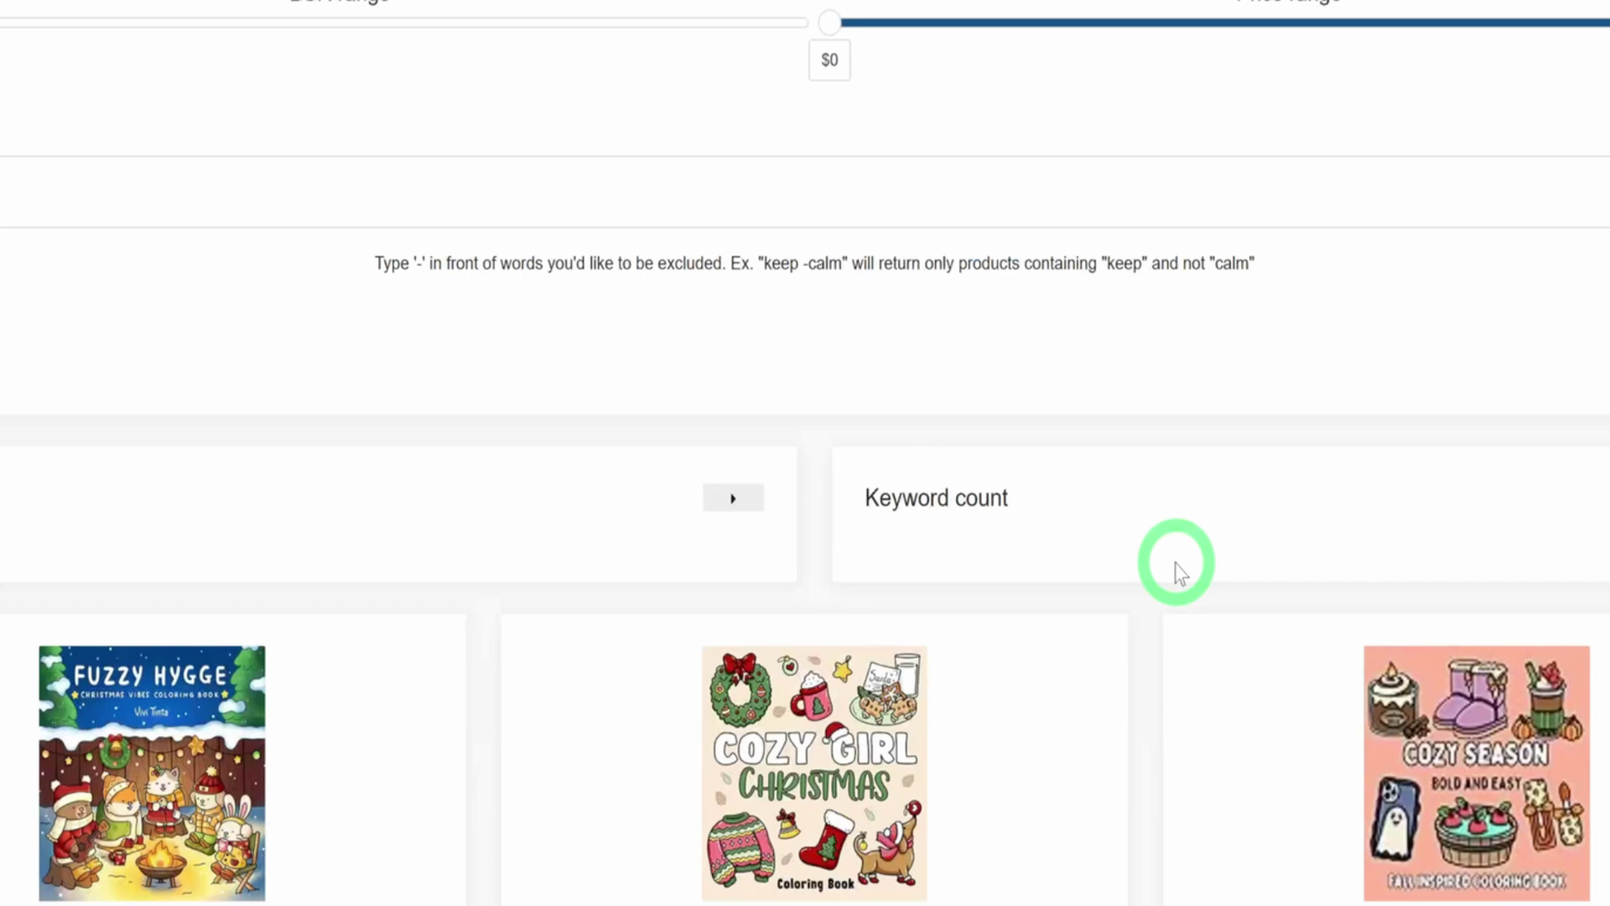
- Scroll through the Christmas coloring book results, reviewing prices, BSR and monthly sales
scroll(1178, 573, "down", 2)
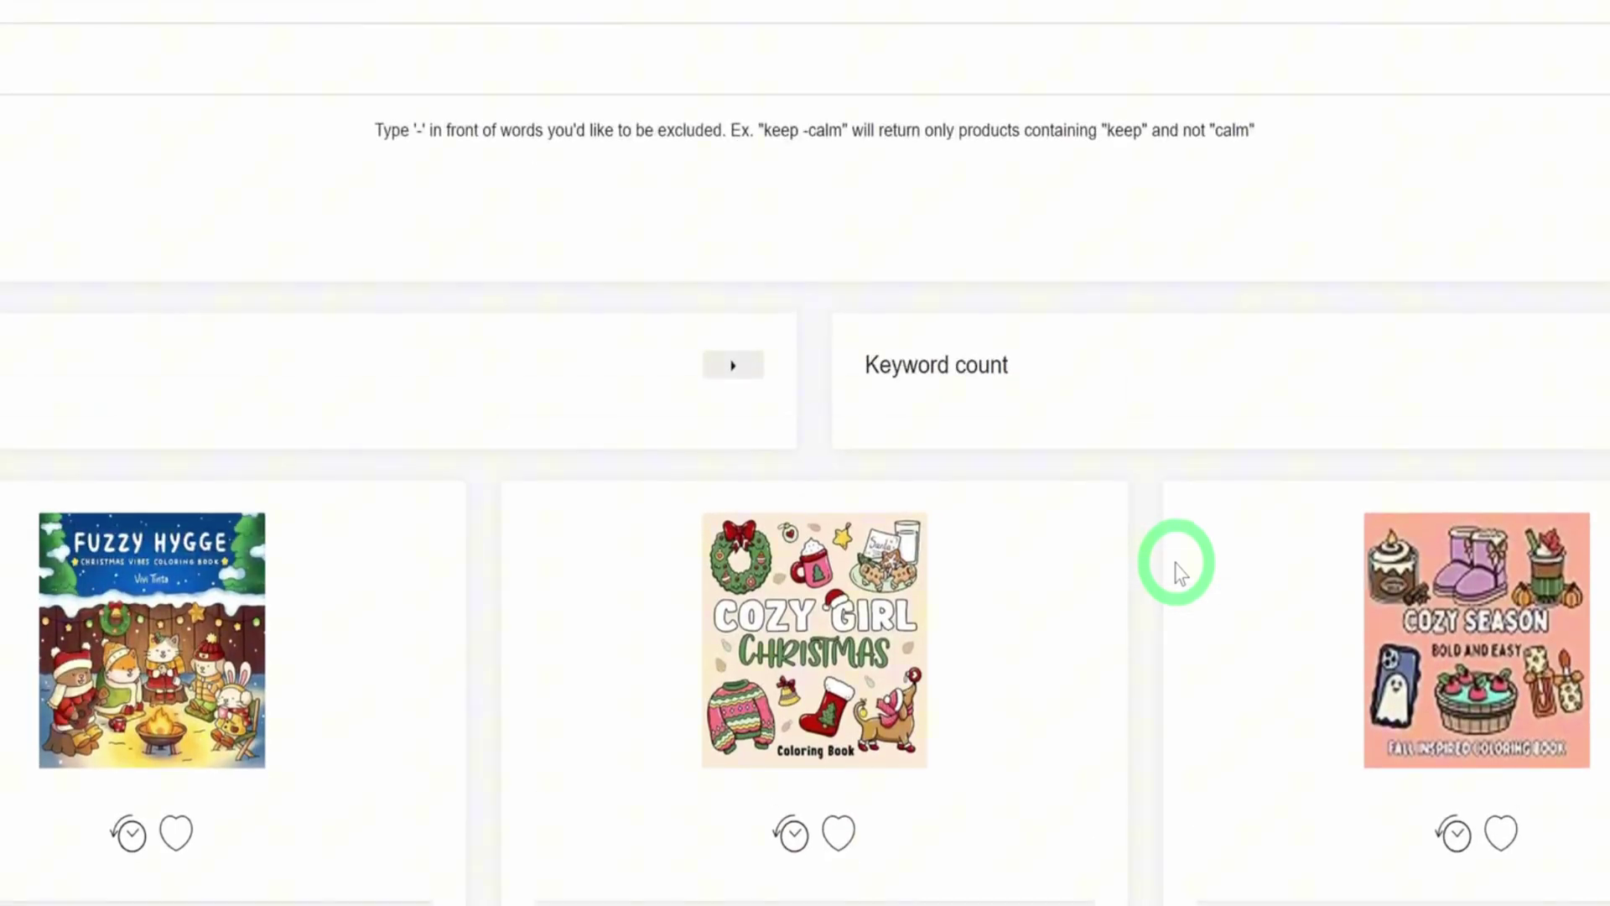
scroll(1178, 574, "down", 5)
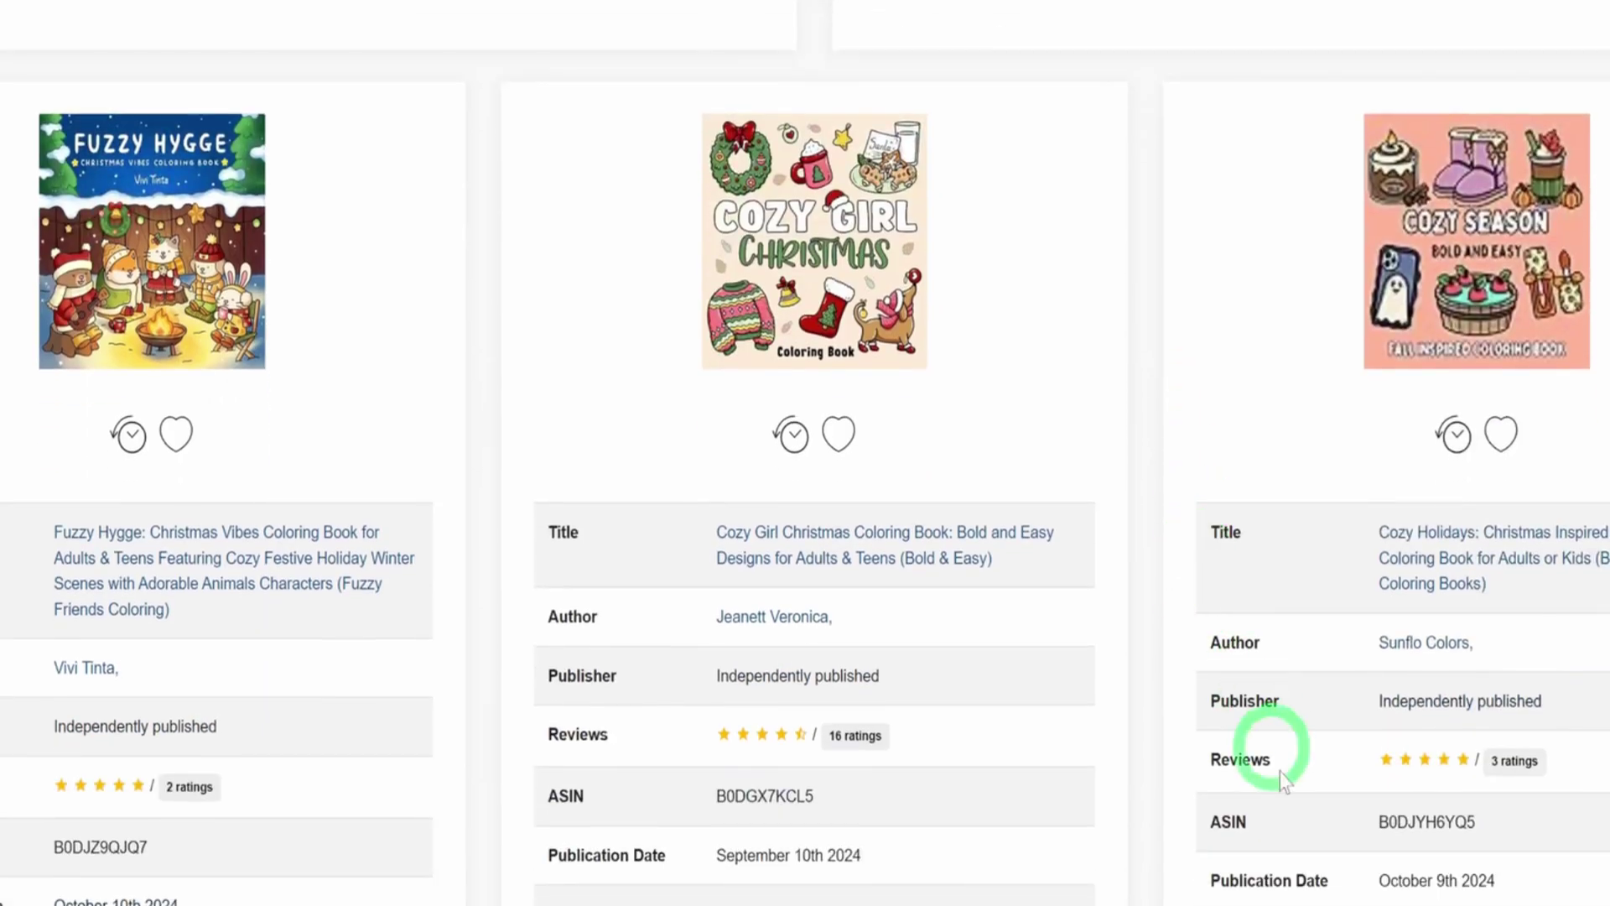
scroll(1451, 830, "down", 2)
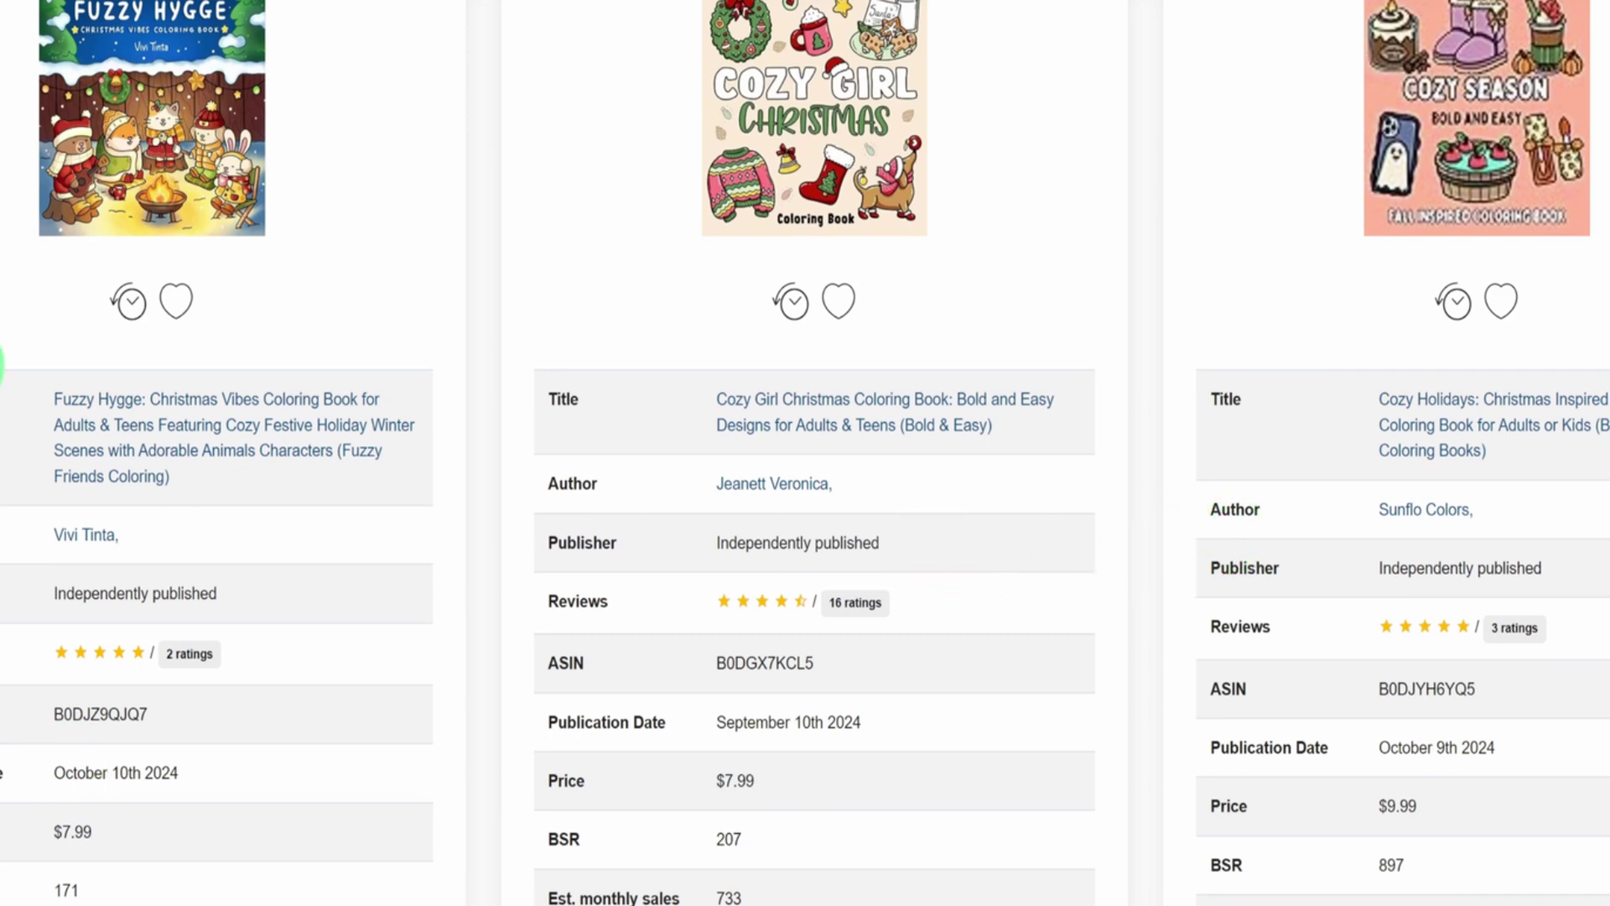
scroll(1535, 403, "down", 2)
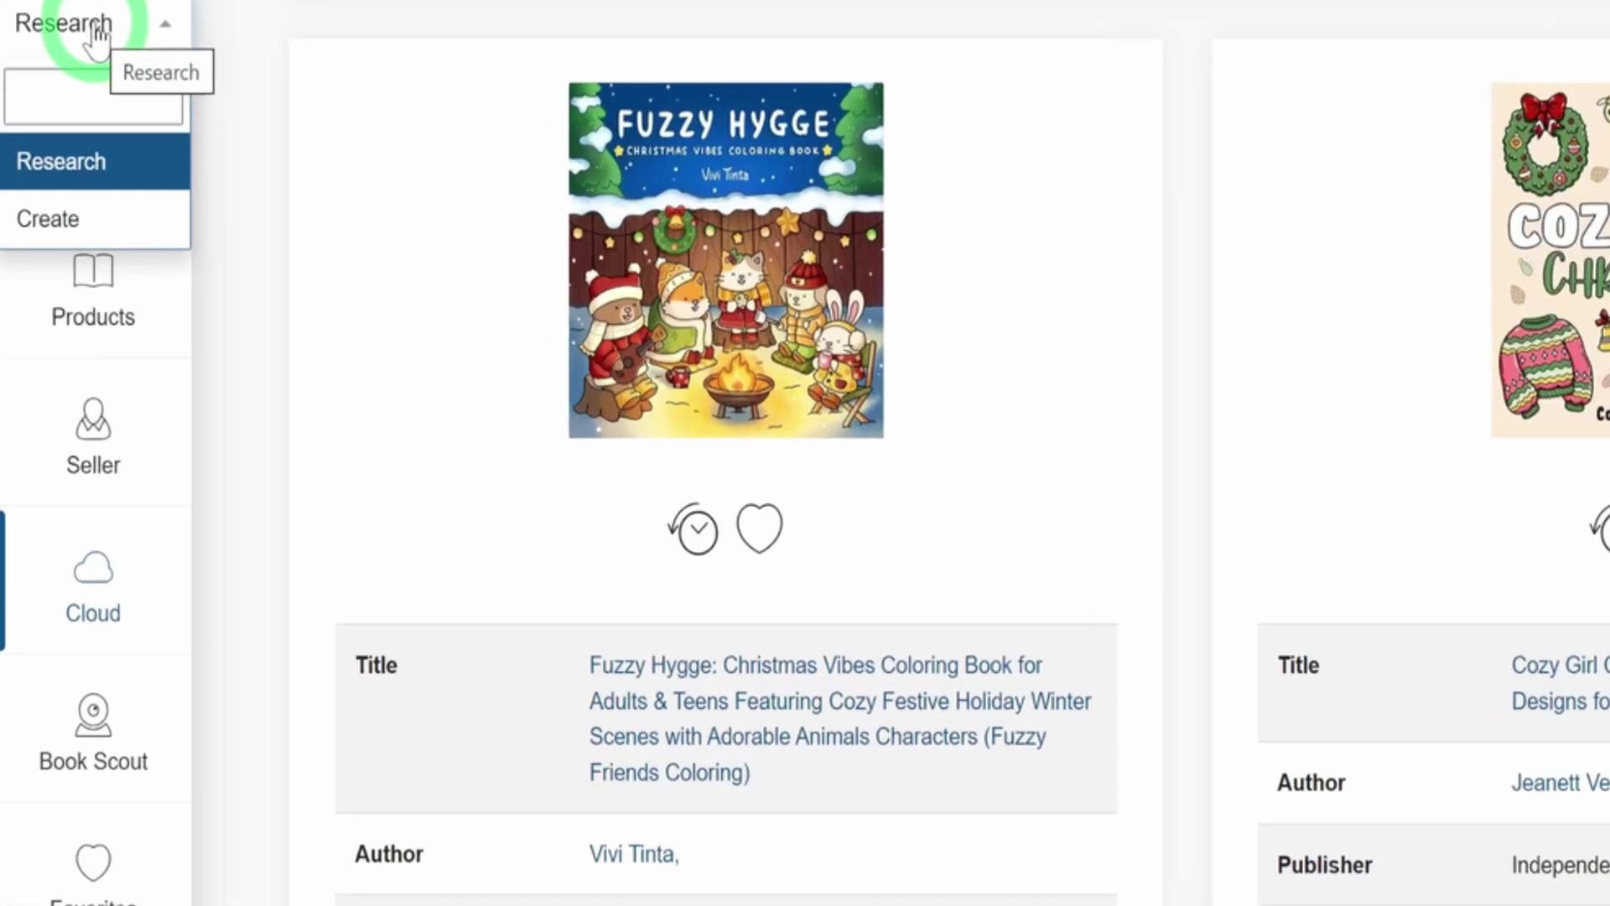
- Switch to BookBolt Studio and choose New Project from the Project menu
left_click(102, 228)
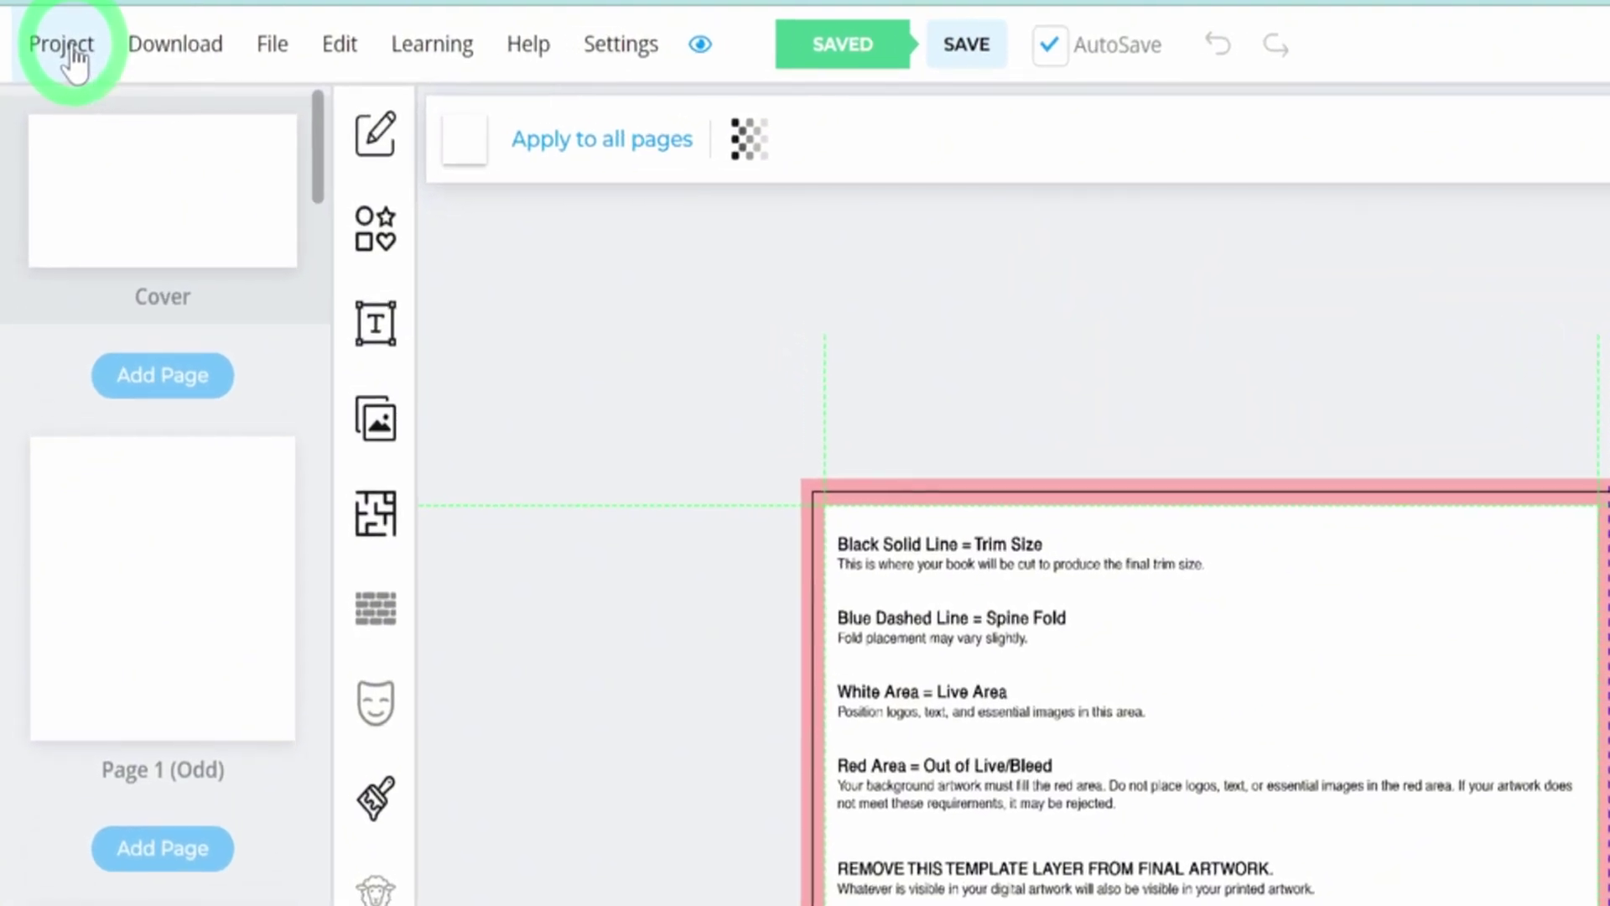
left_click(40, 35)
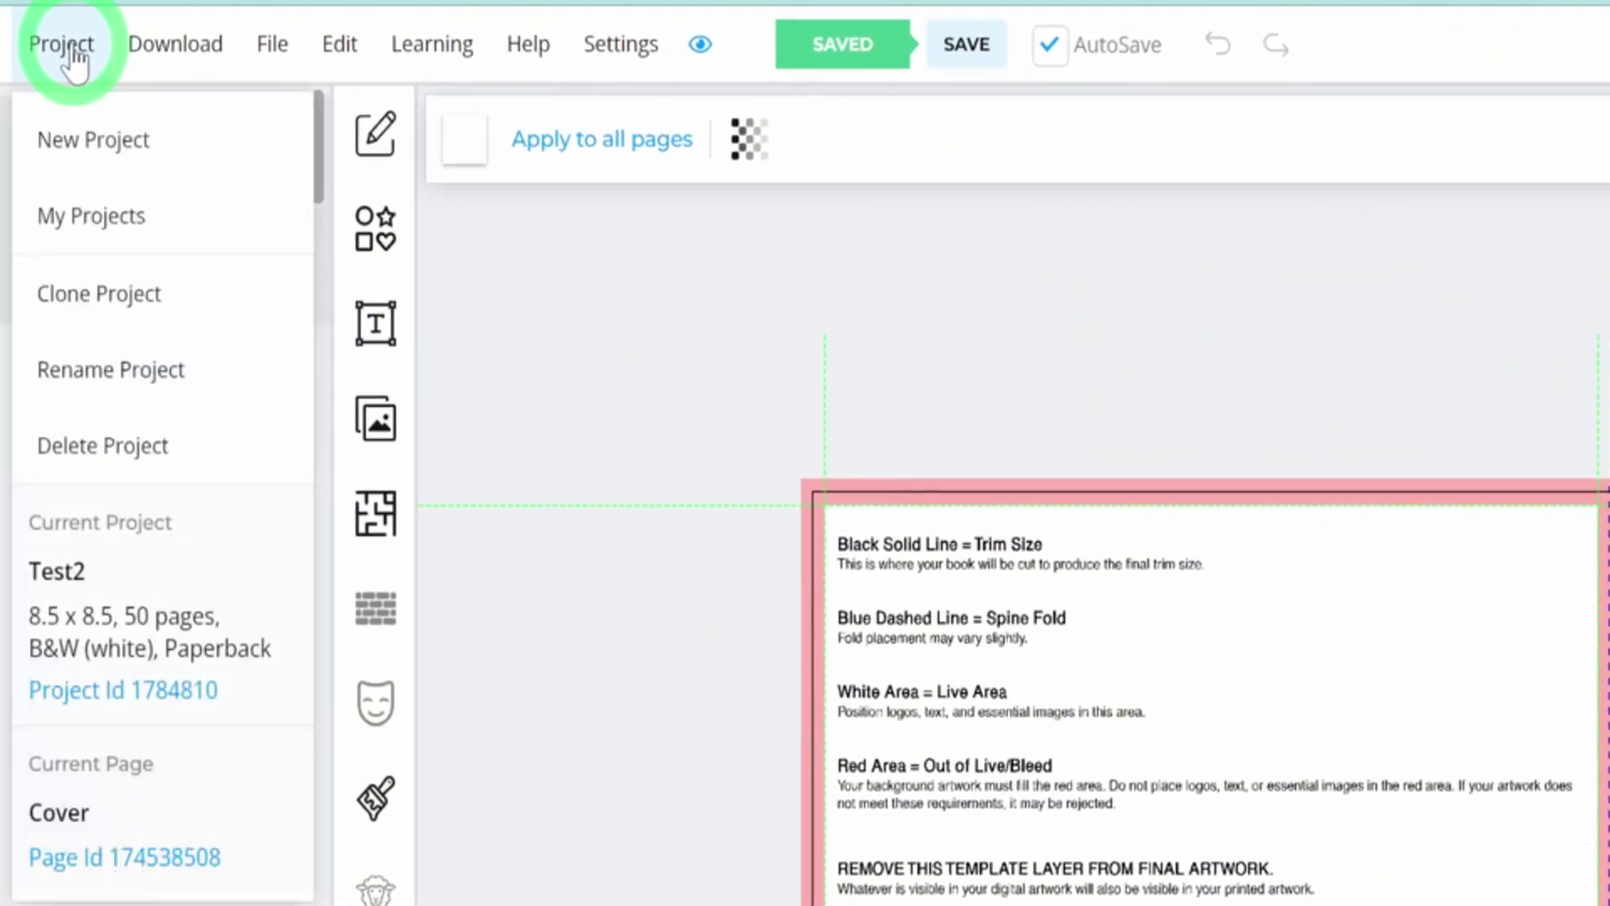
left_click(93, 168)
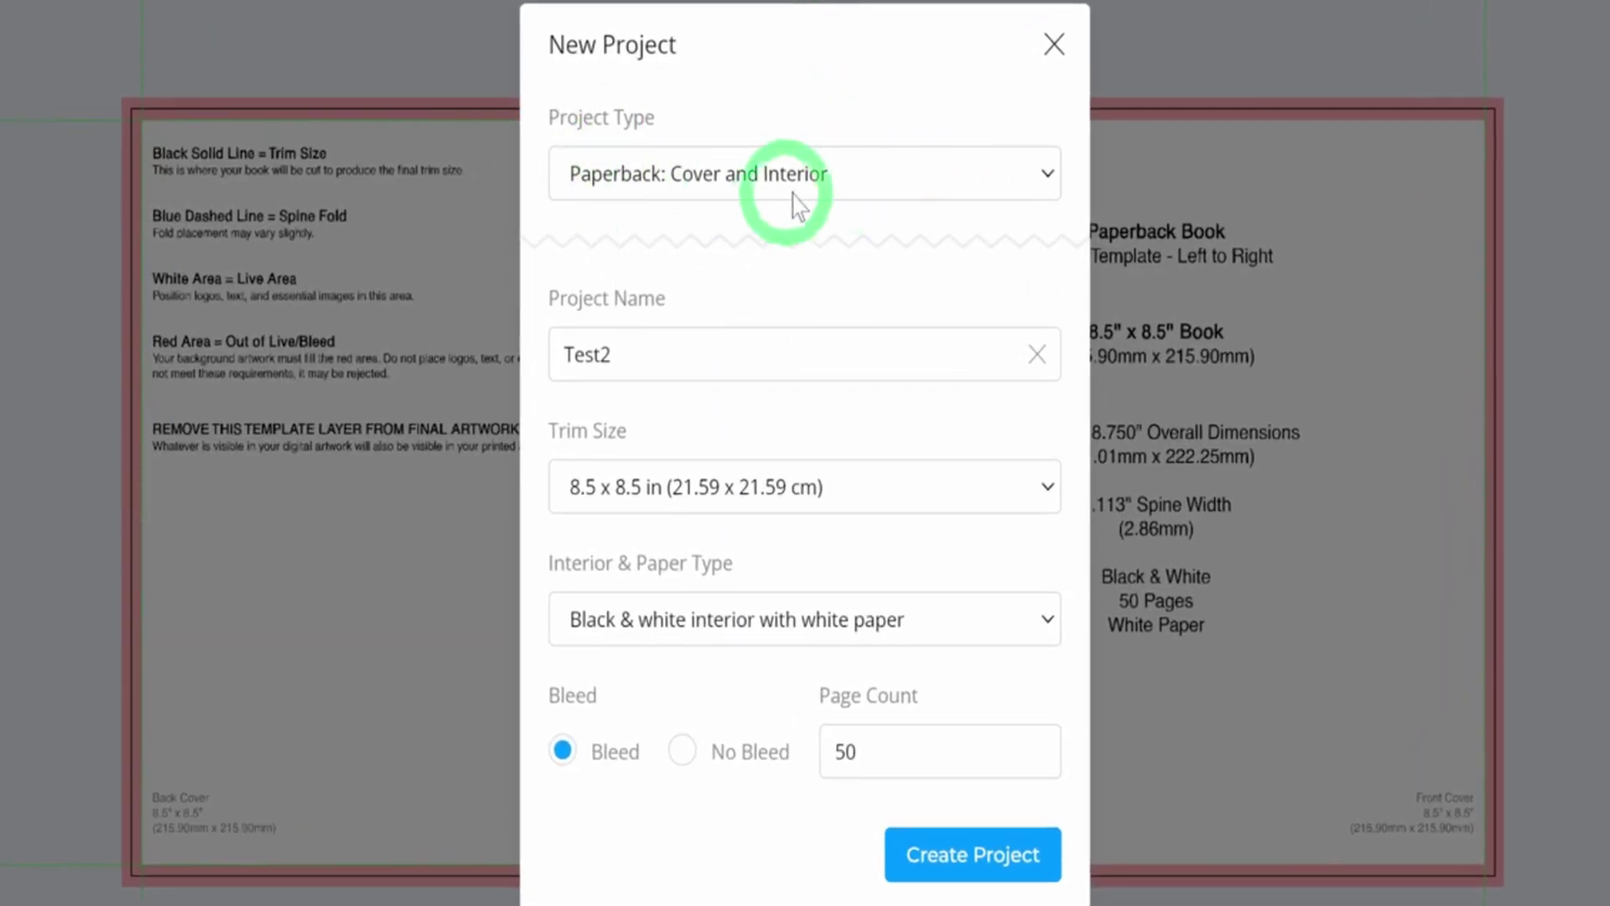
- Create a paperback cover-and-interior project with black & white interior, white paper and 106 pages
left_click(768, 191)
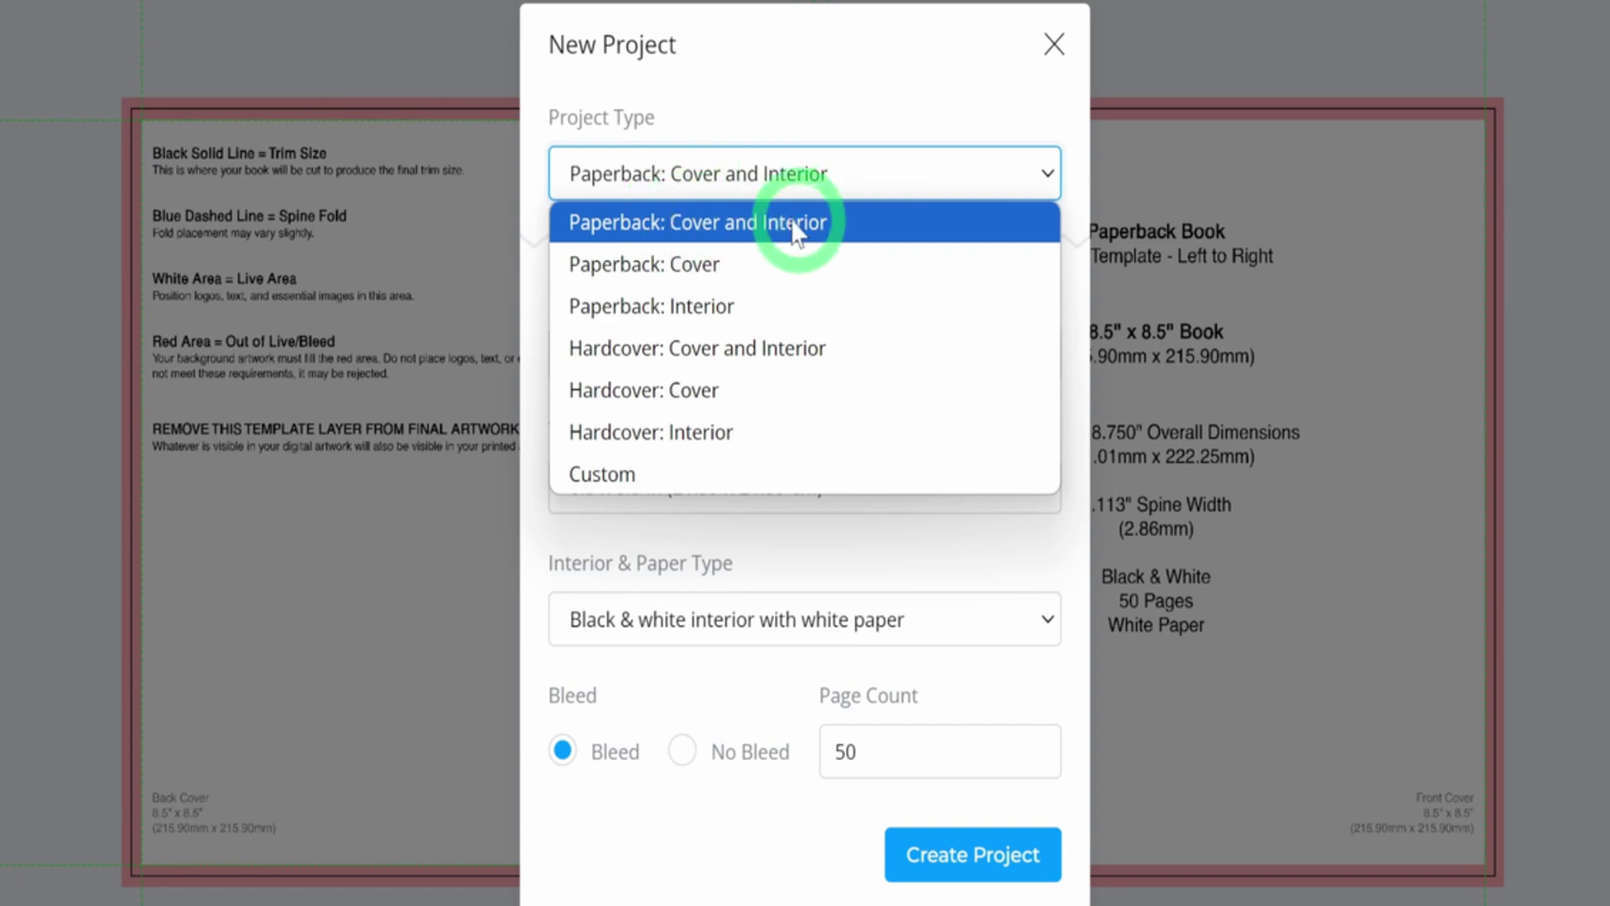
left_click(749, 223)
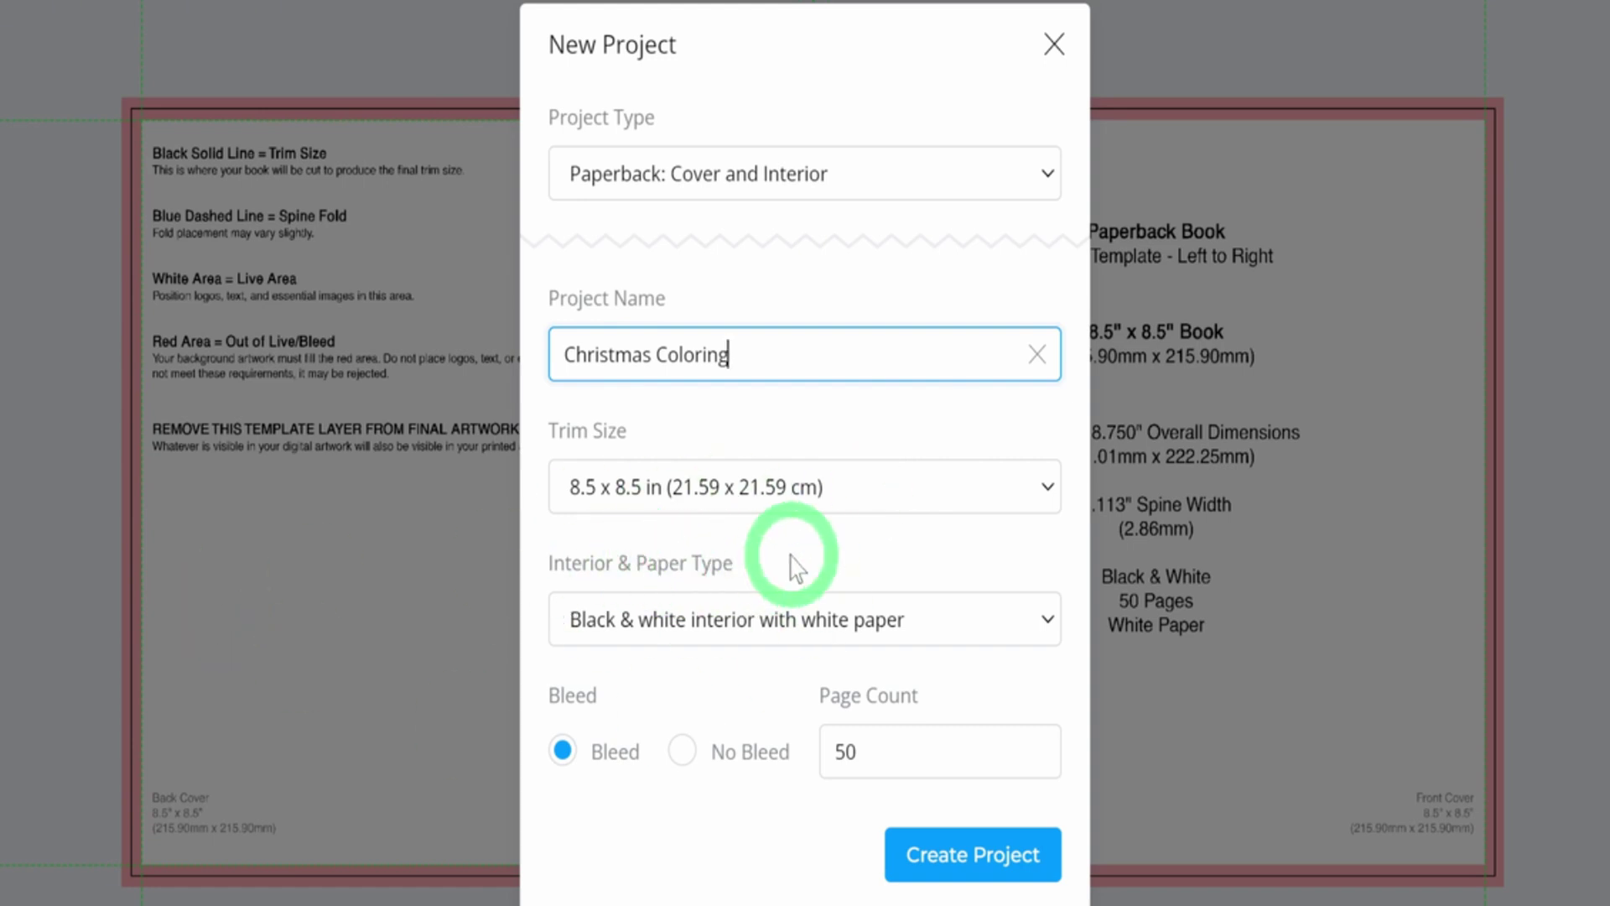
left_click(976, 627)
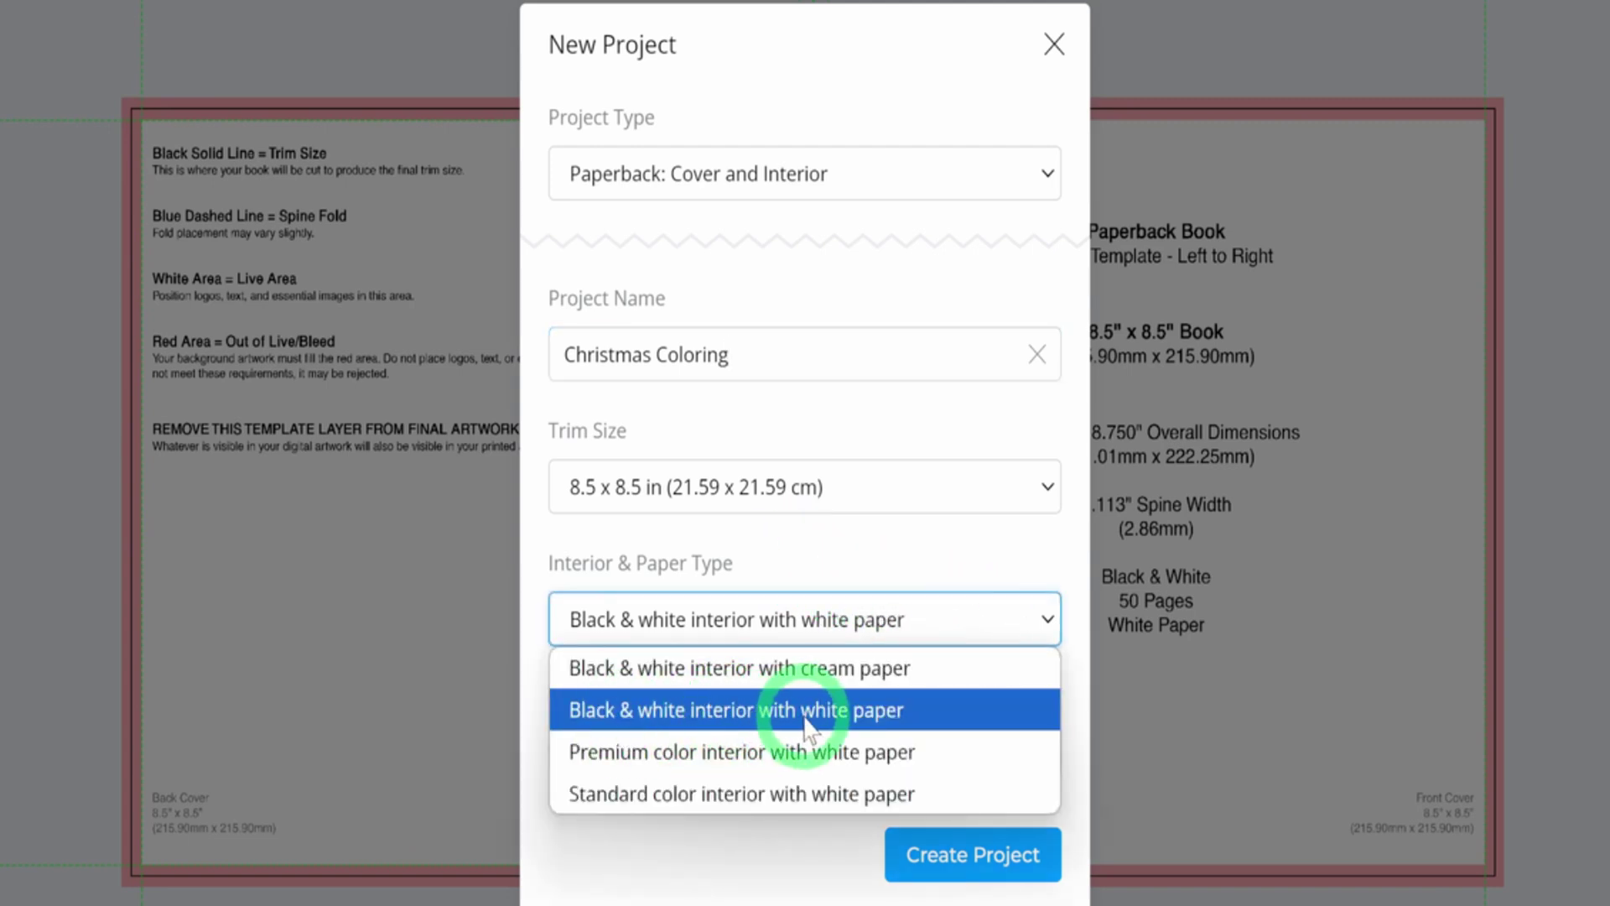
left_click(890, 710)
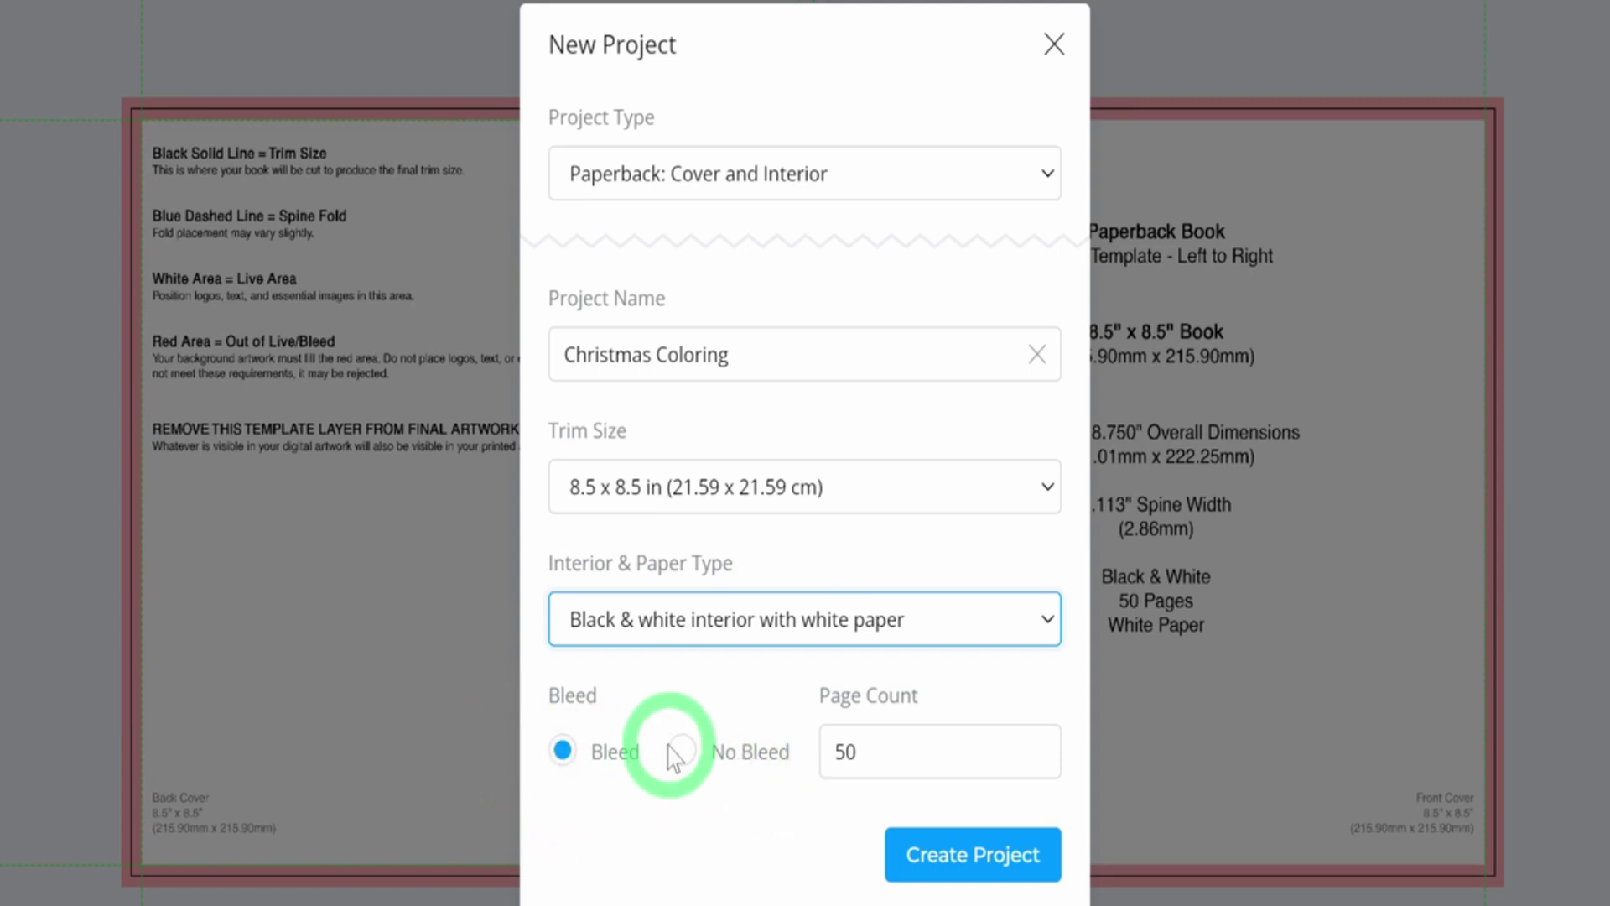
double_click(920, 749)
type("106")
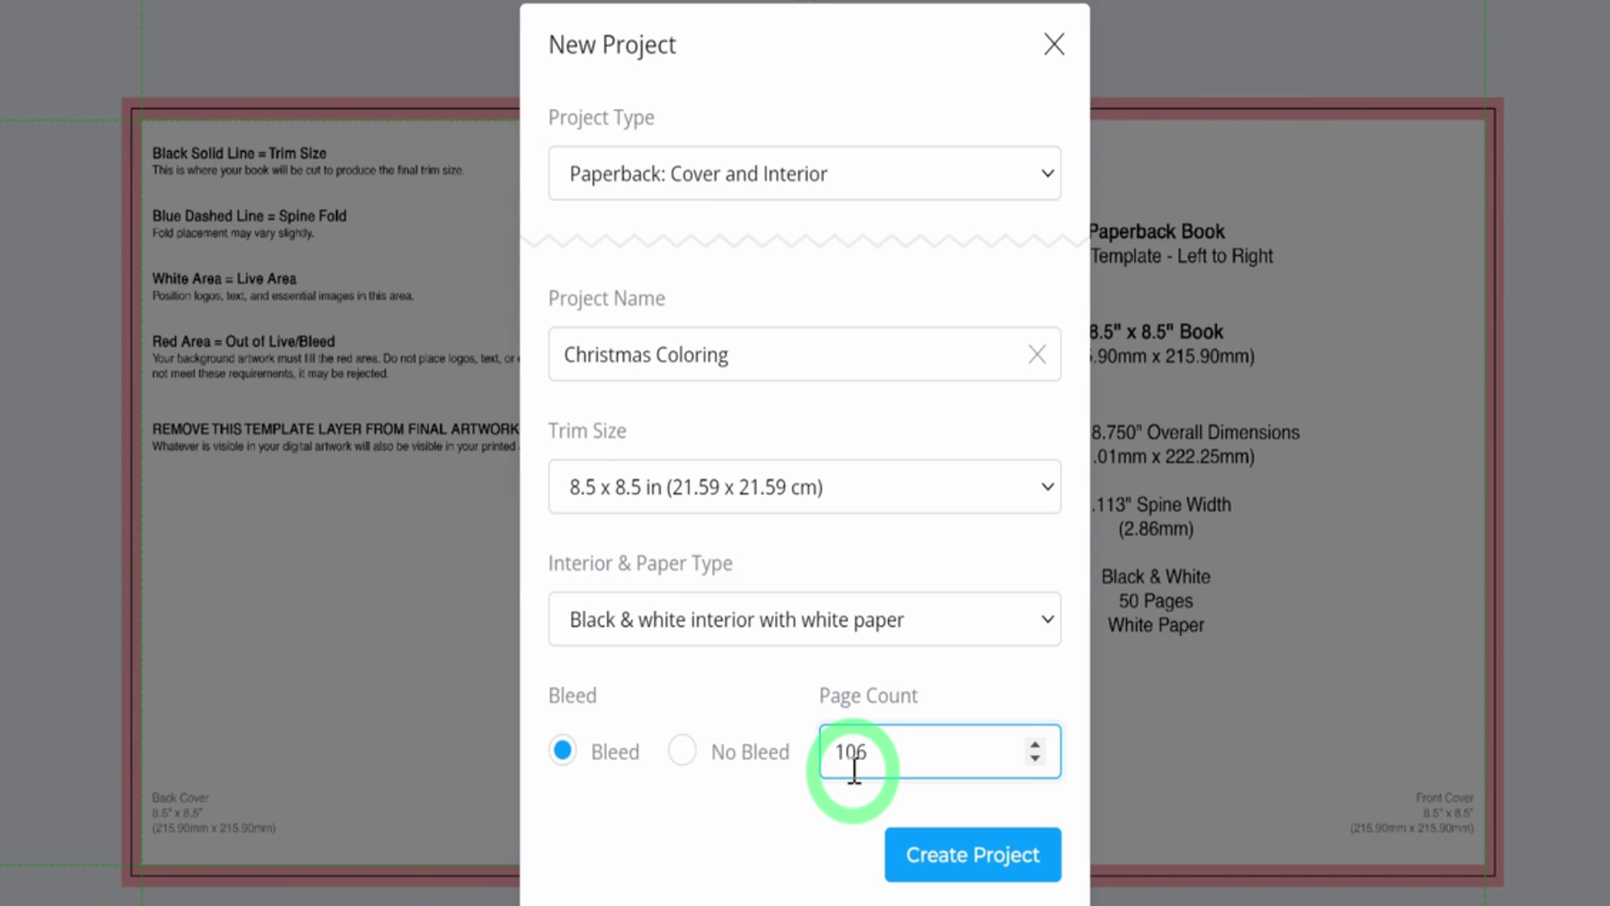
left_click(973, 872)
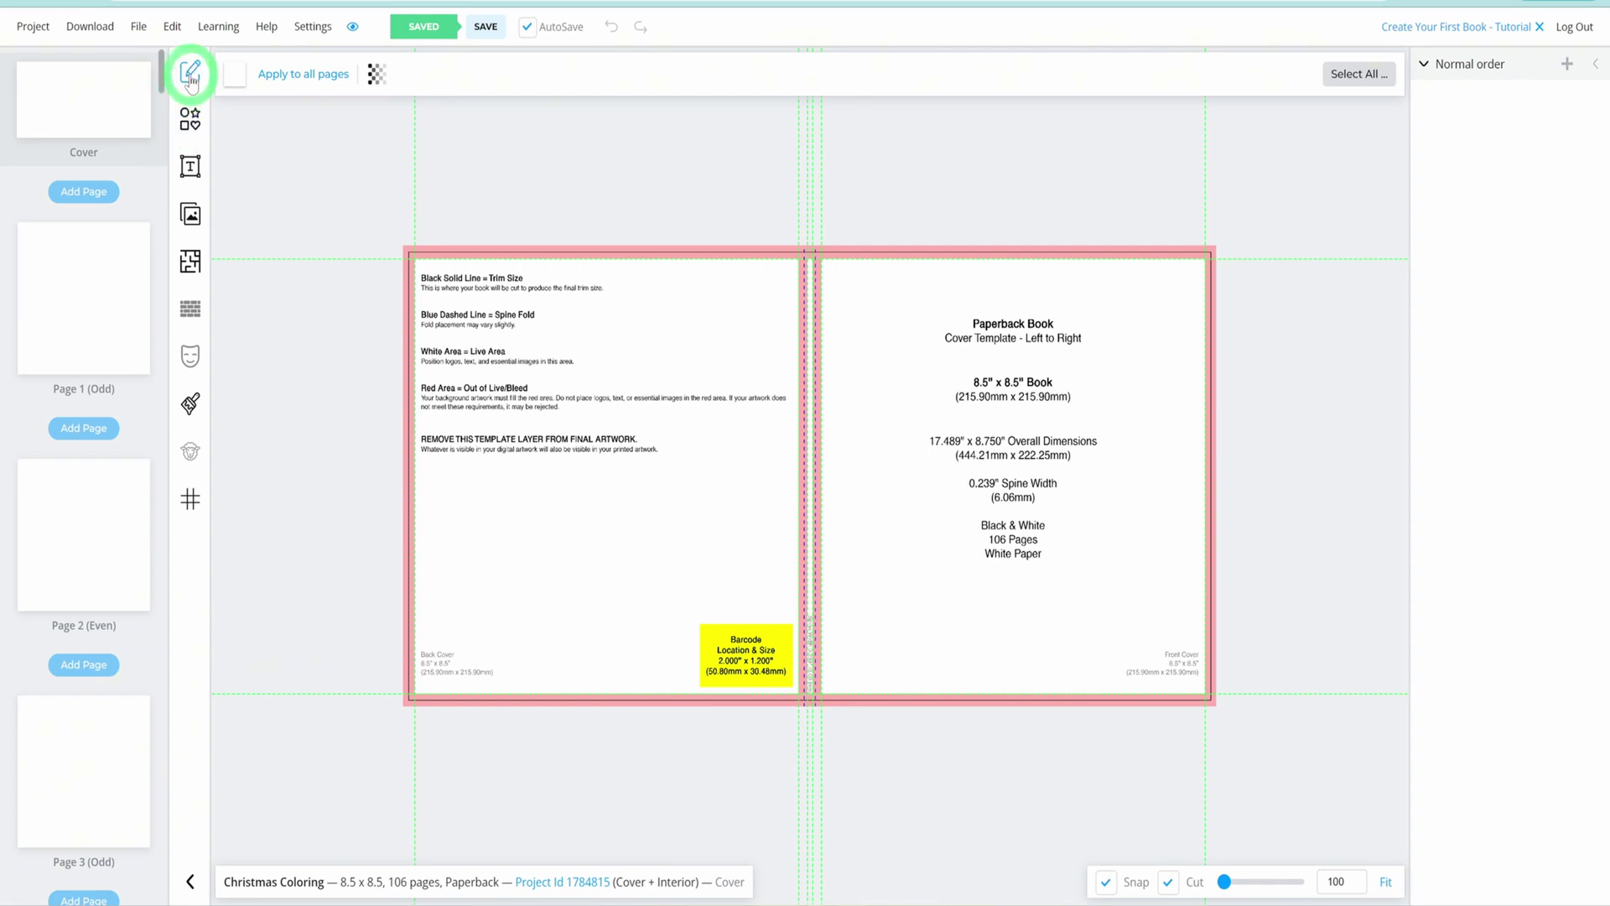
- Delete the old nature wallpaper image from the image uploads and confirm
left_click(191, 120)
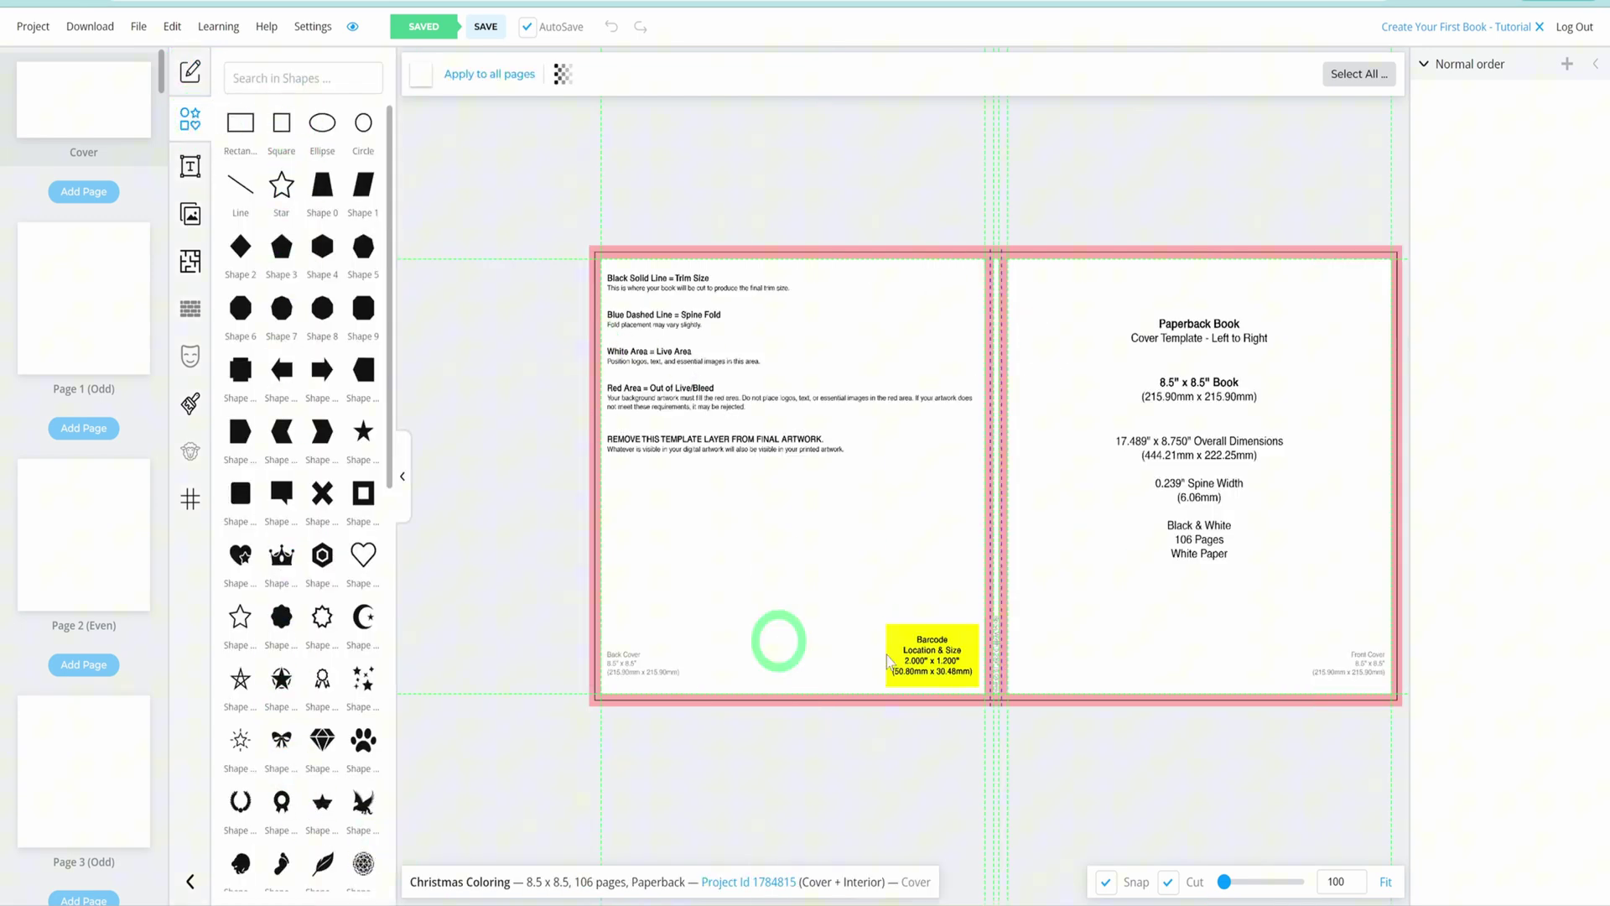
left_click(189, 170)
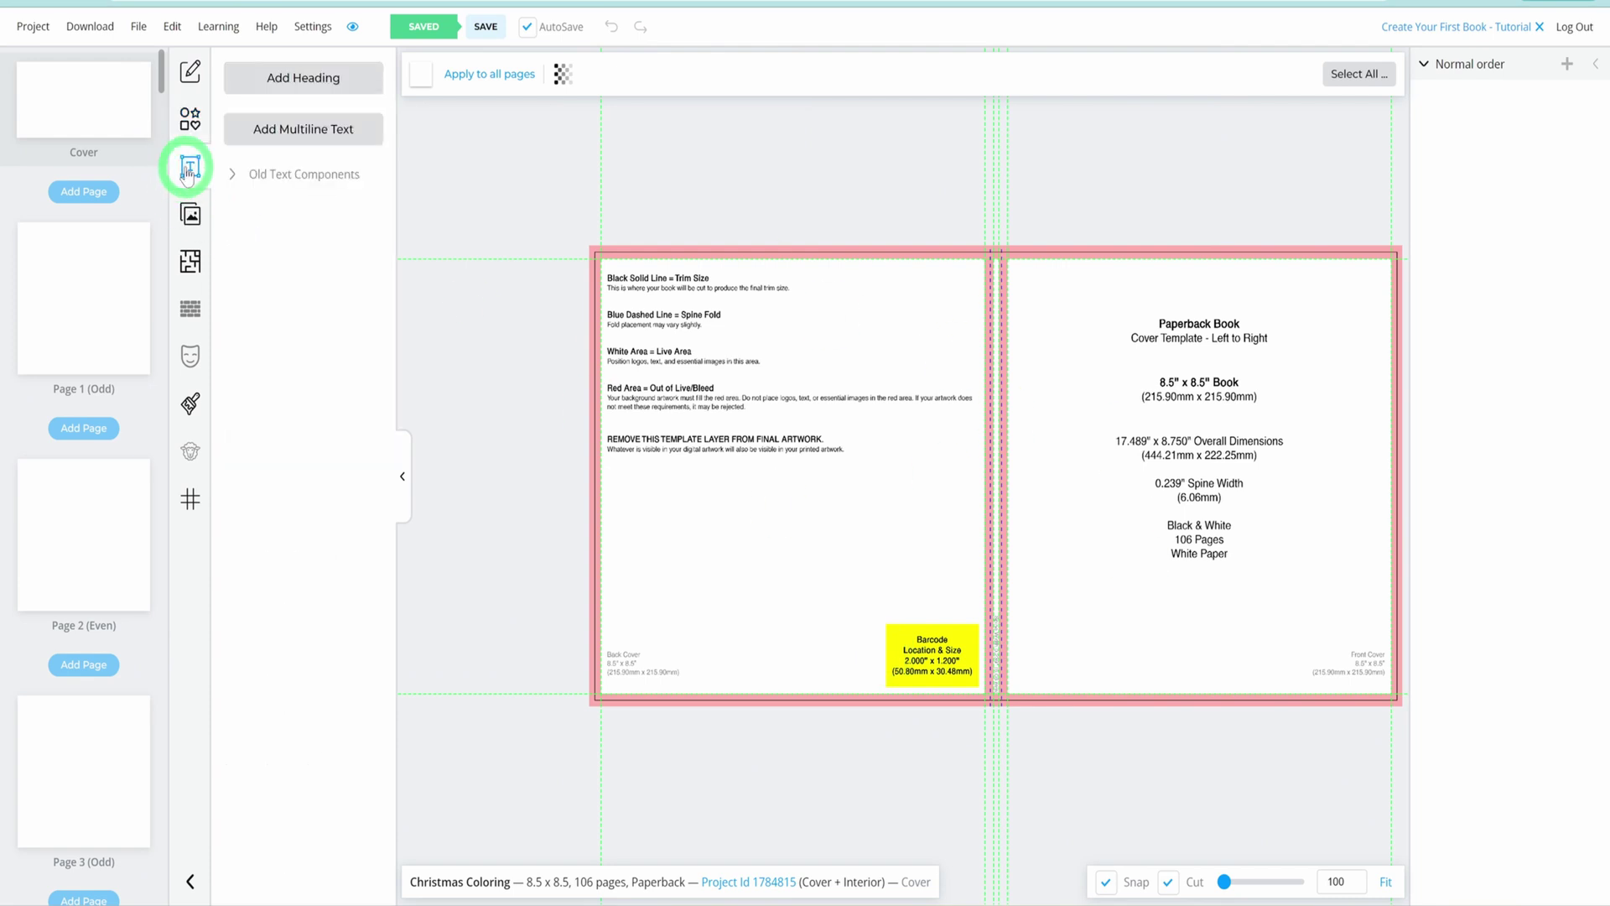
left_click(190, 215)
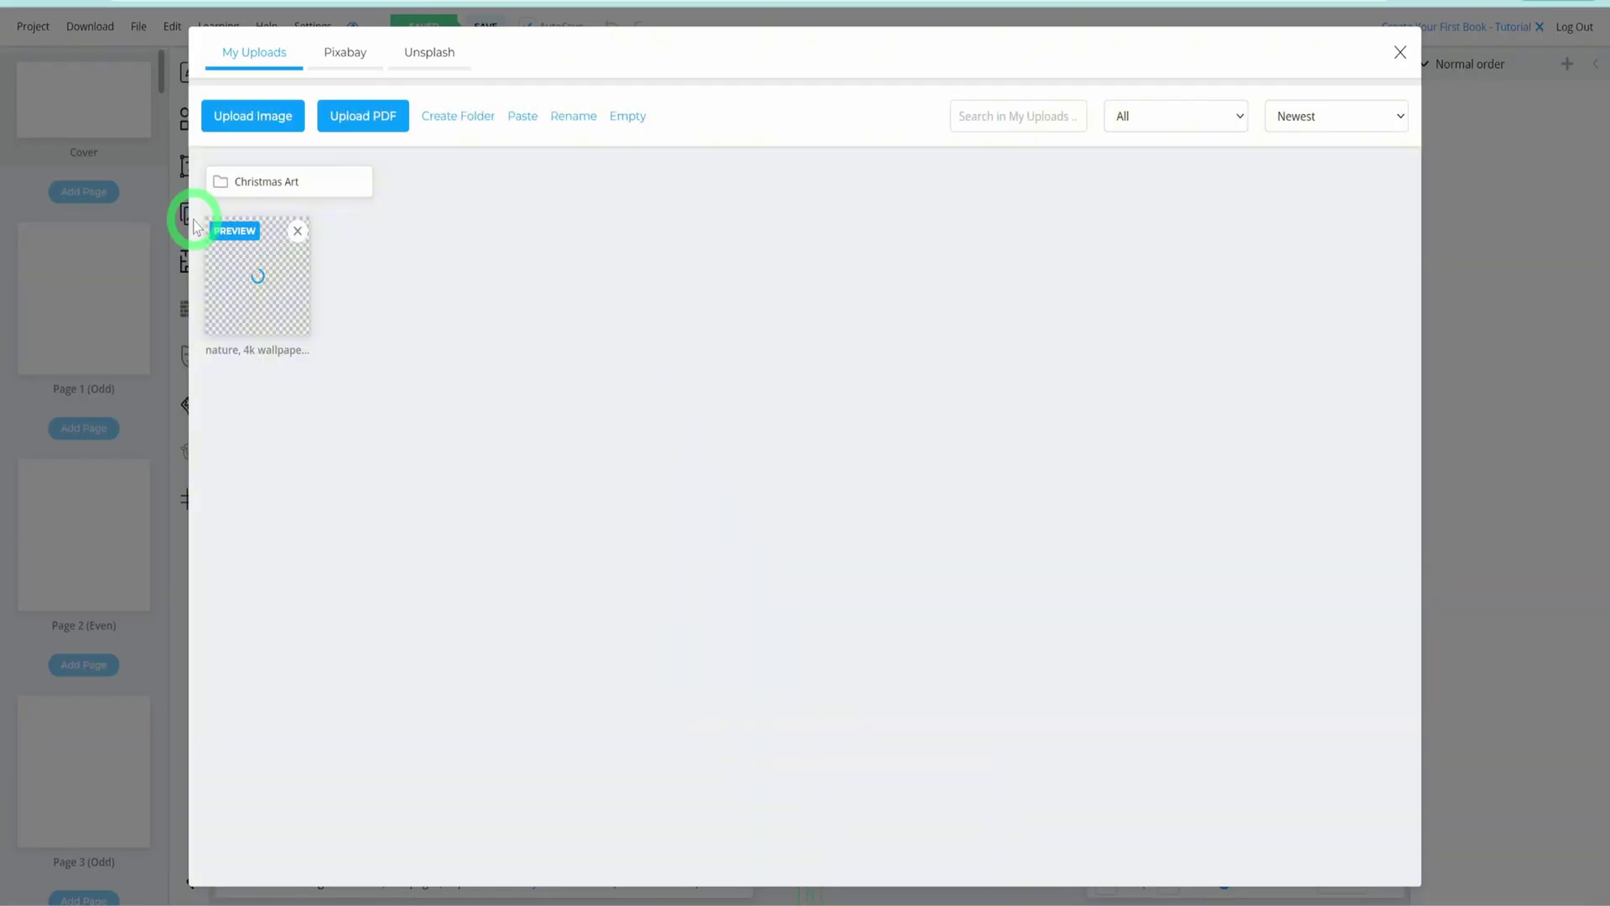
left_click(298, 231)
left_click(879, 163)
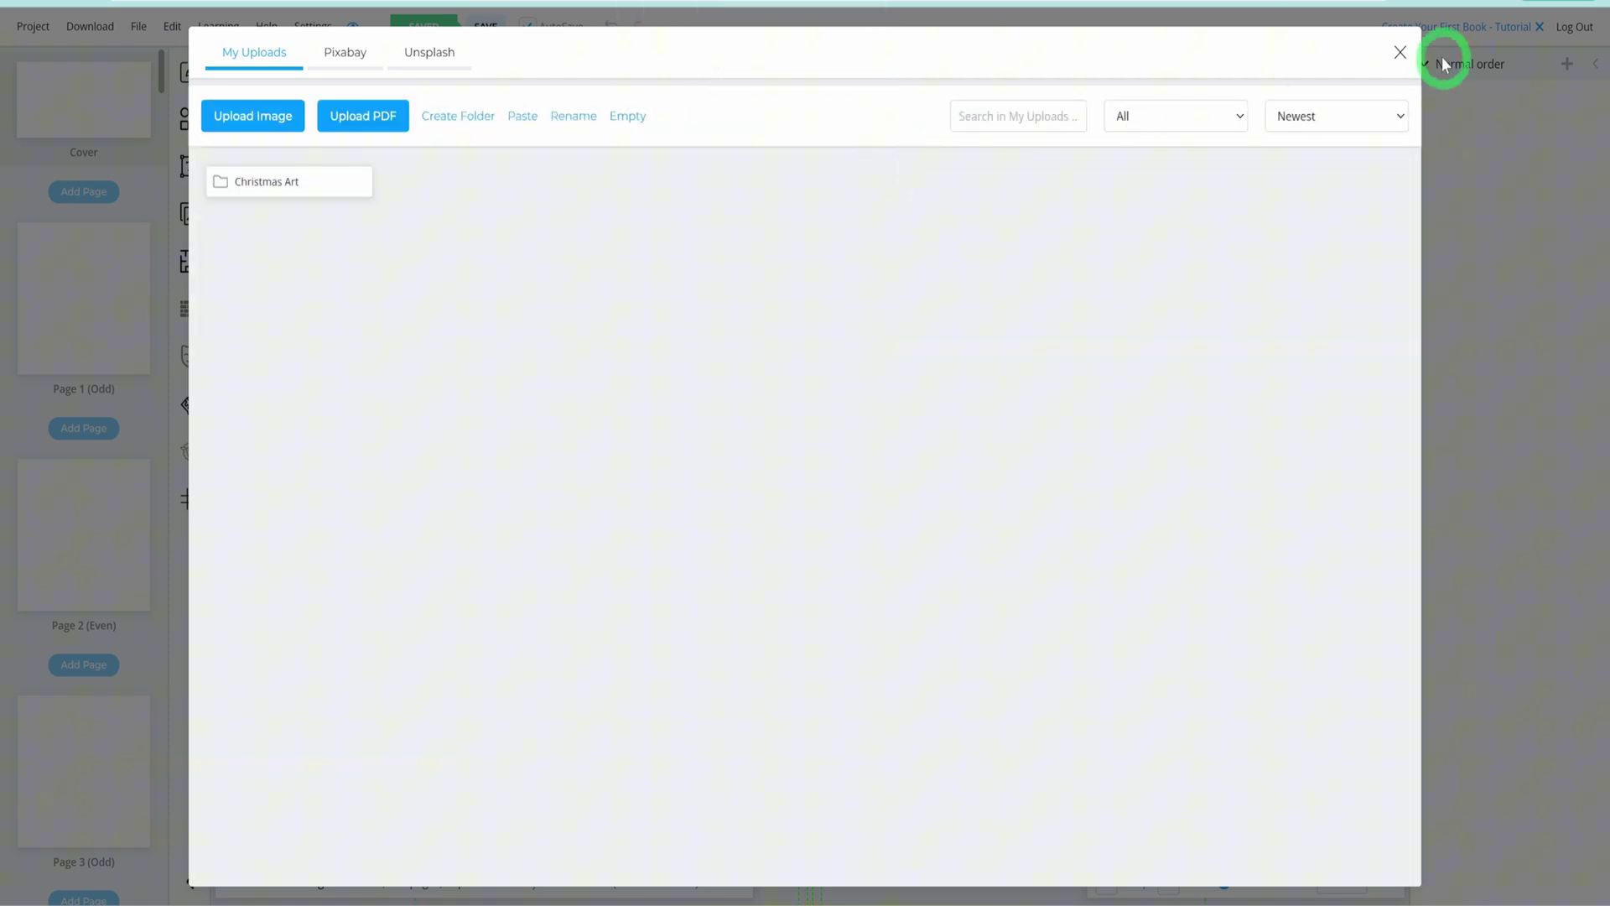
left_click(1399, 52)
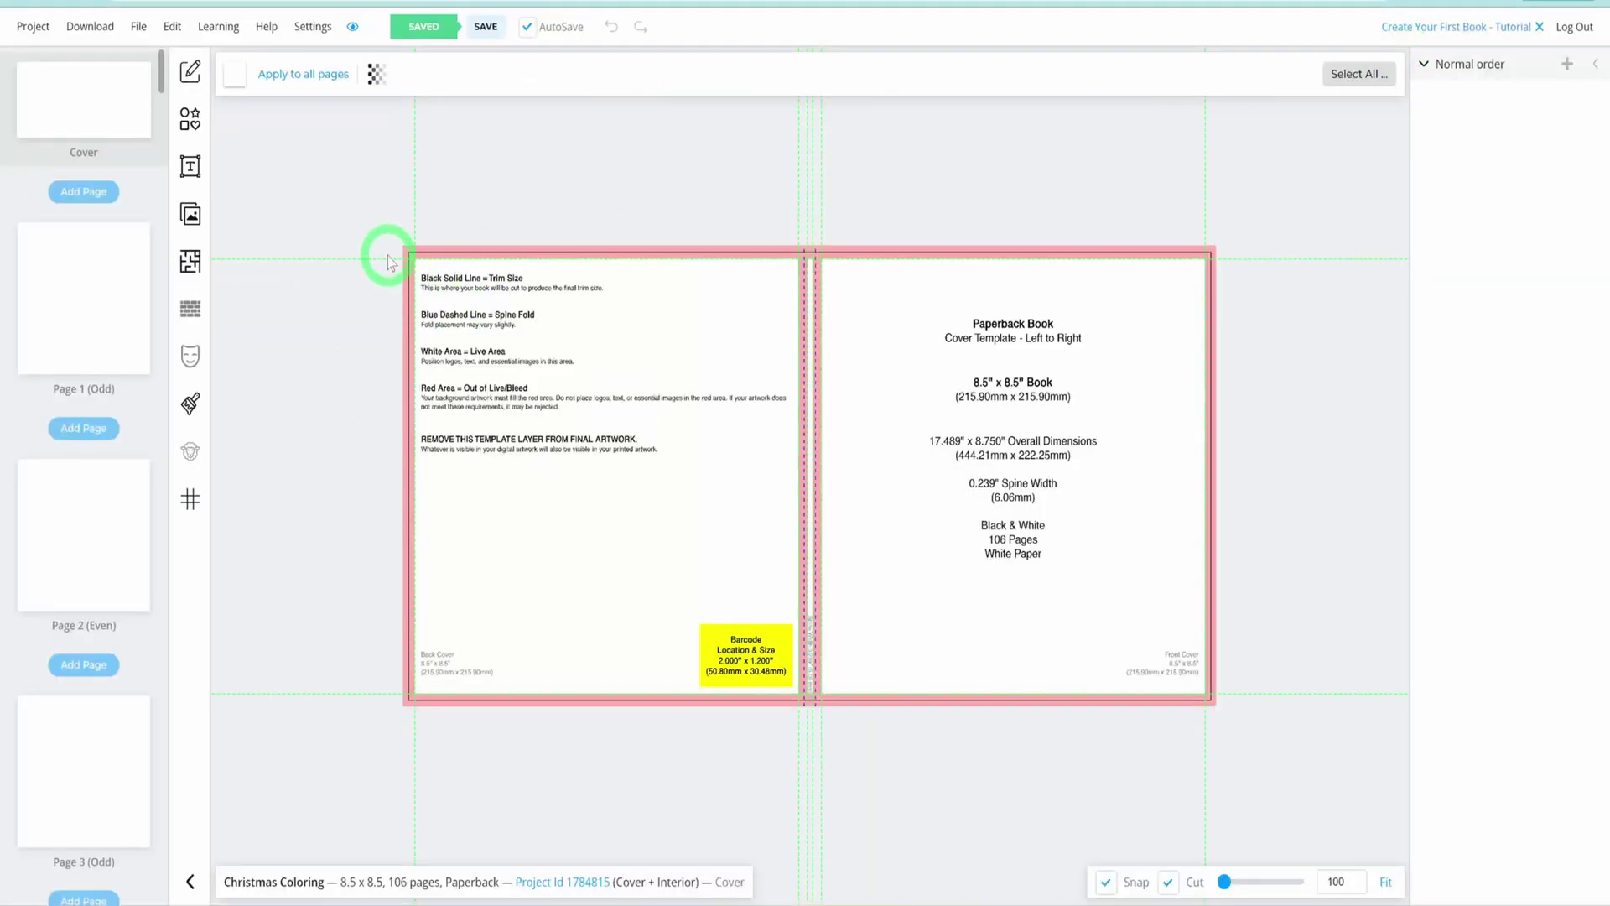
- Browse the Page Templates and Backgrounds libraries, then close them
left_click(193, 265)
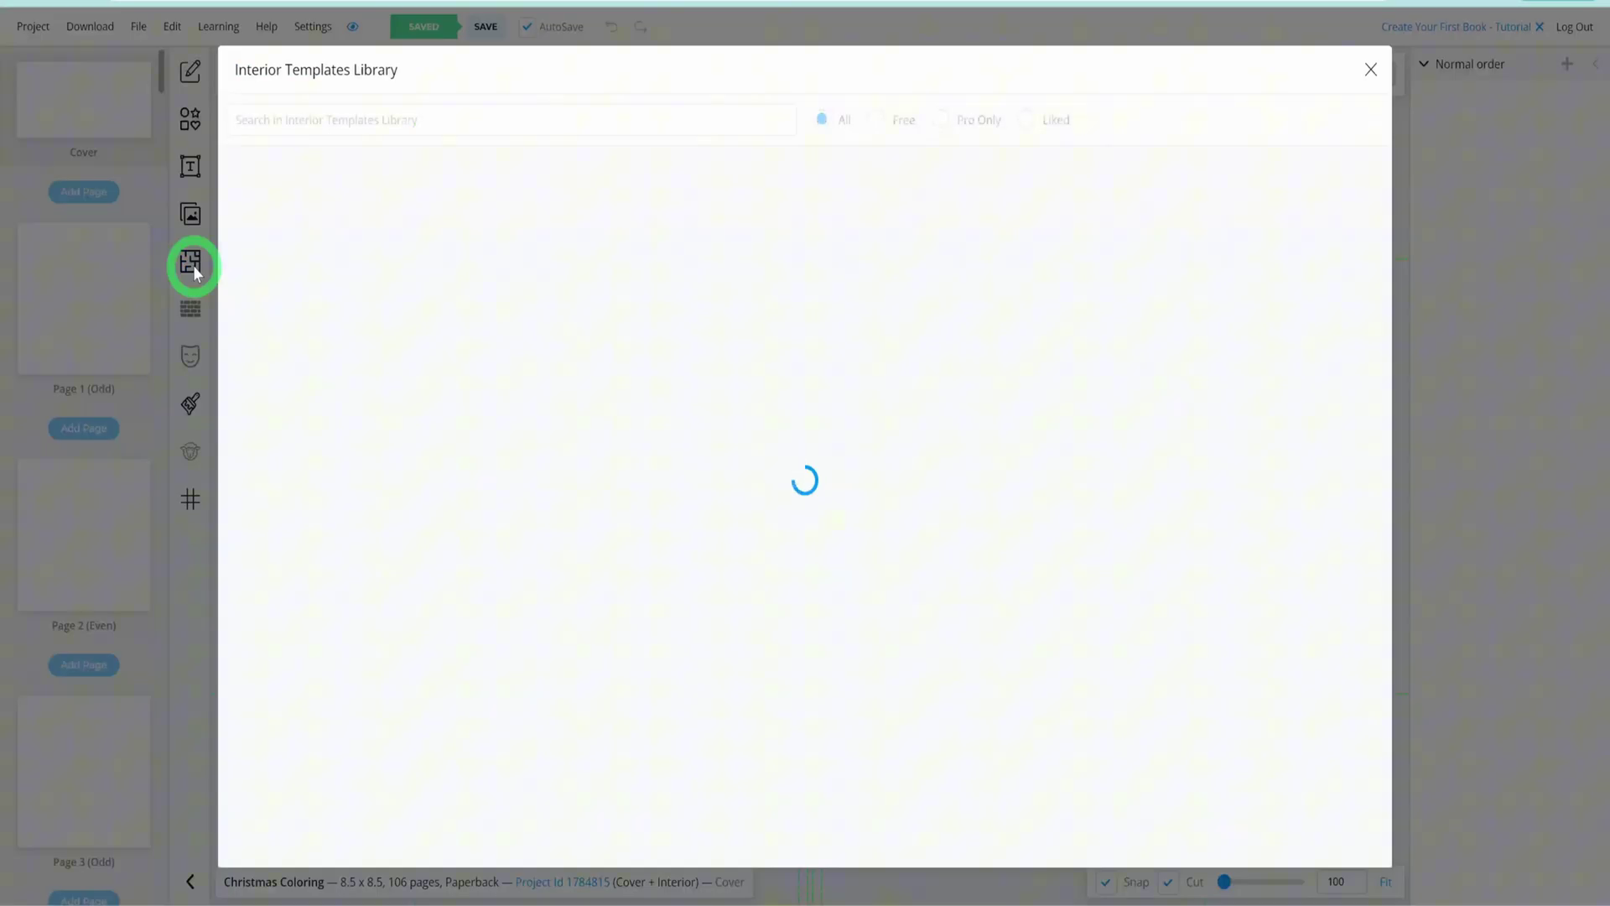
scroll(1146, 479, "down", 18)
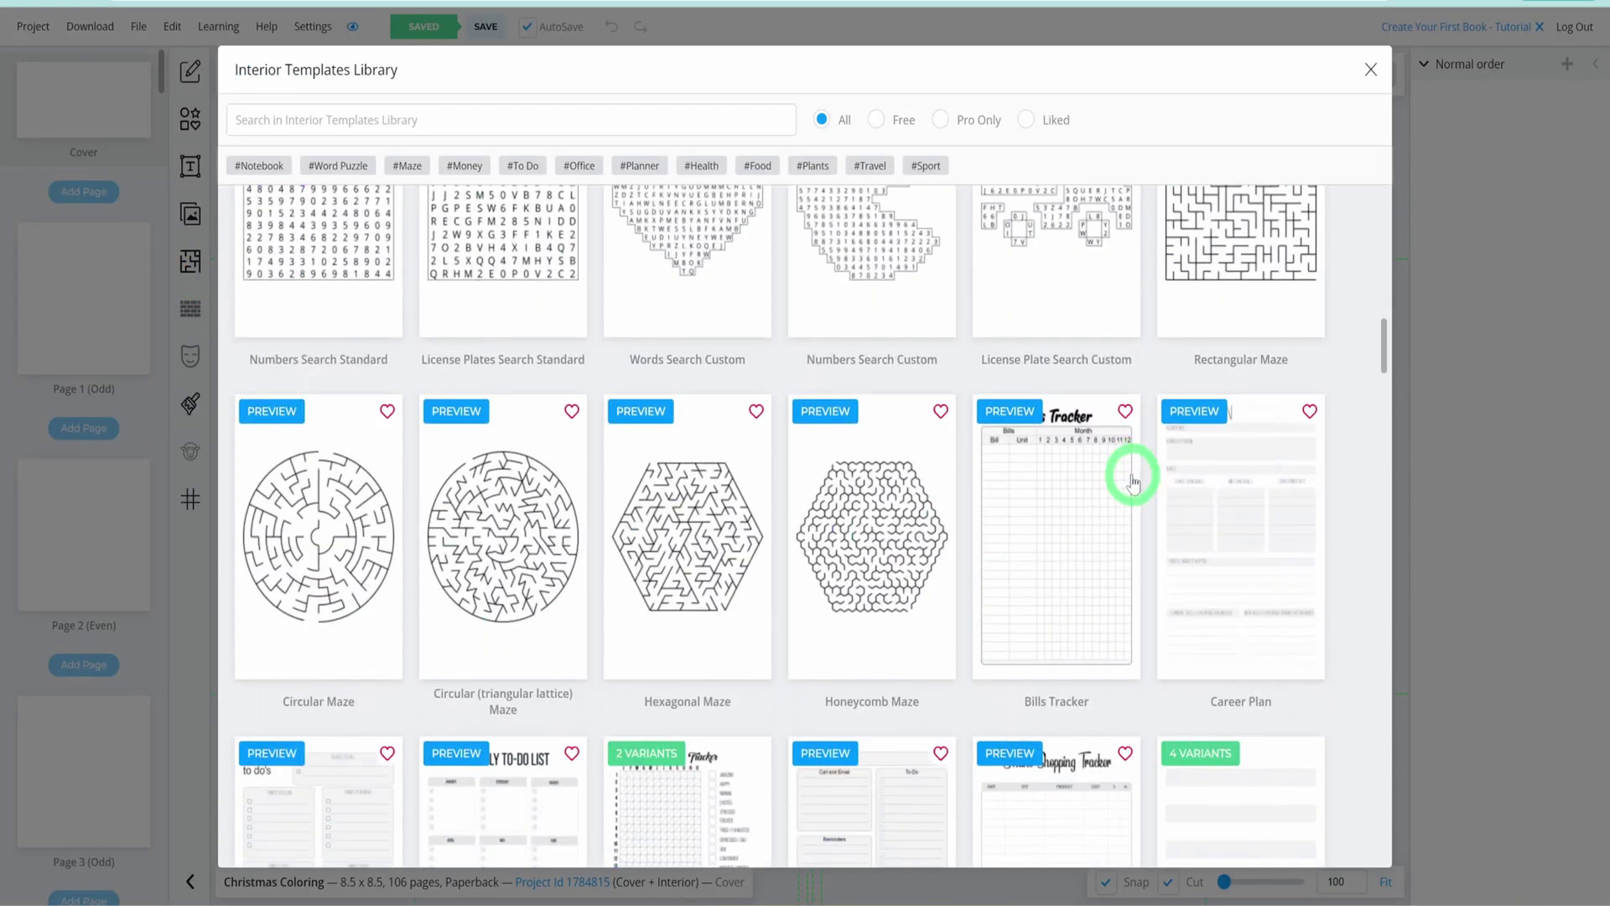
left_click(190, 403)
scroll(260, 370, "down", 3)
scroll(260, 411, "down", 3)
left_click(193, 404)
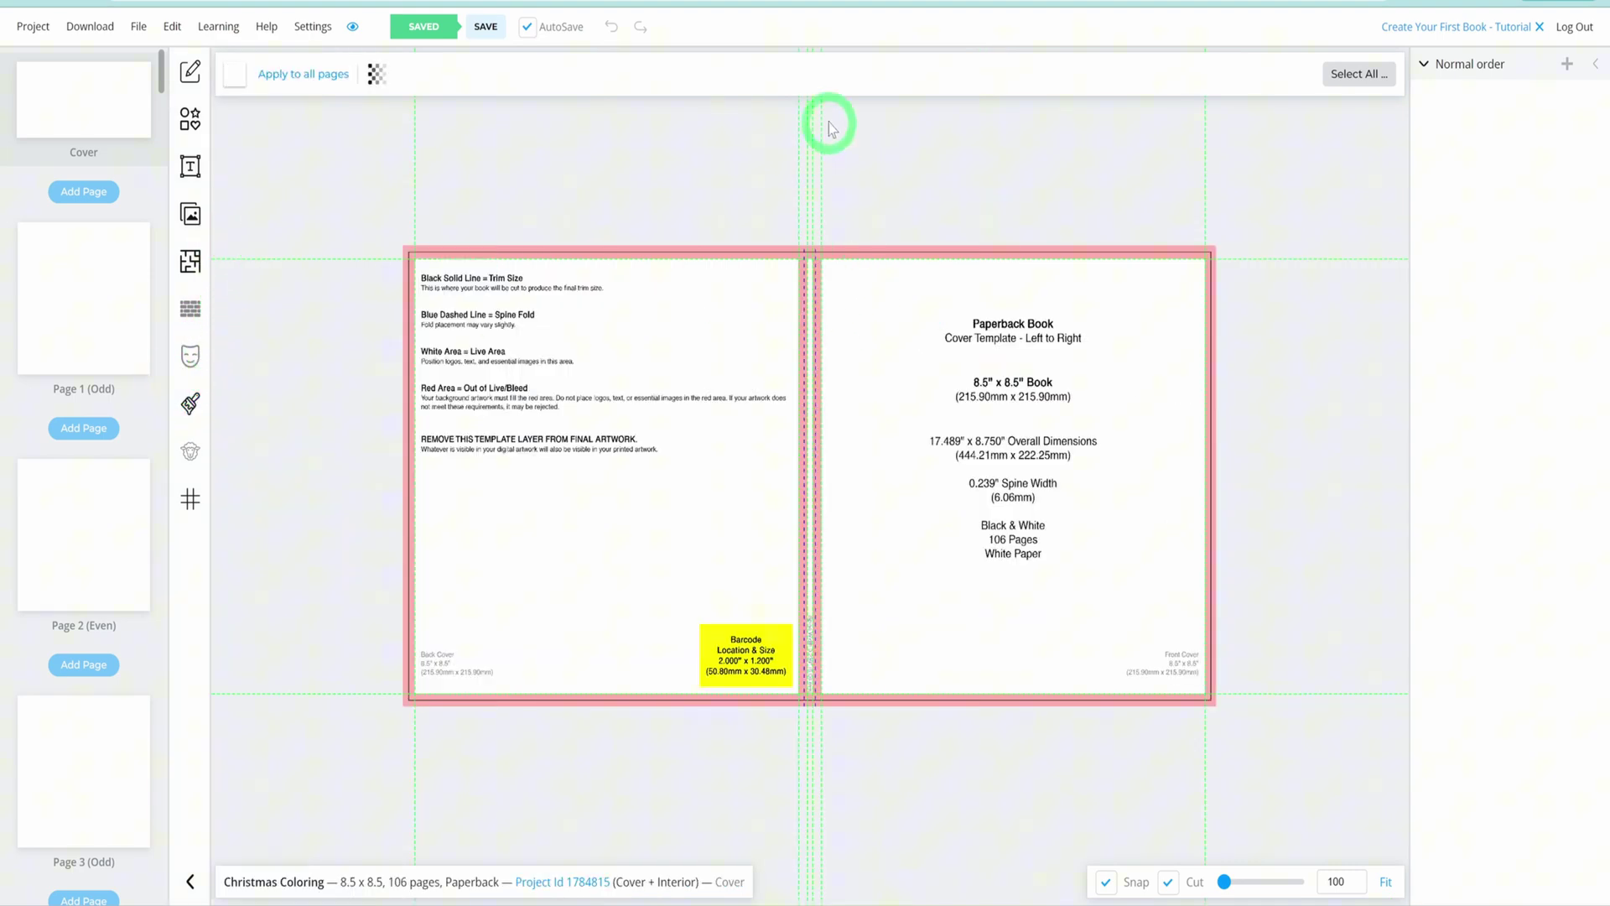
scroll(848, 766, "up", 1)
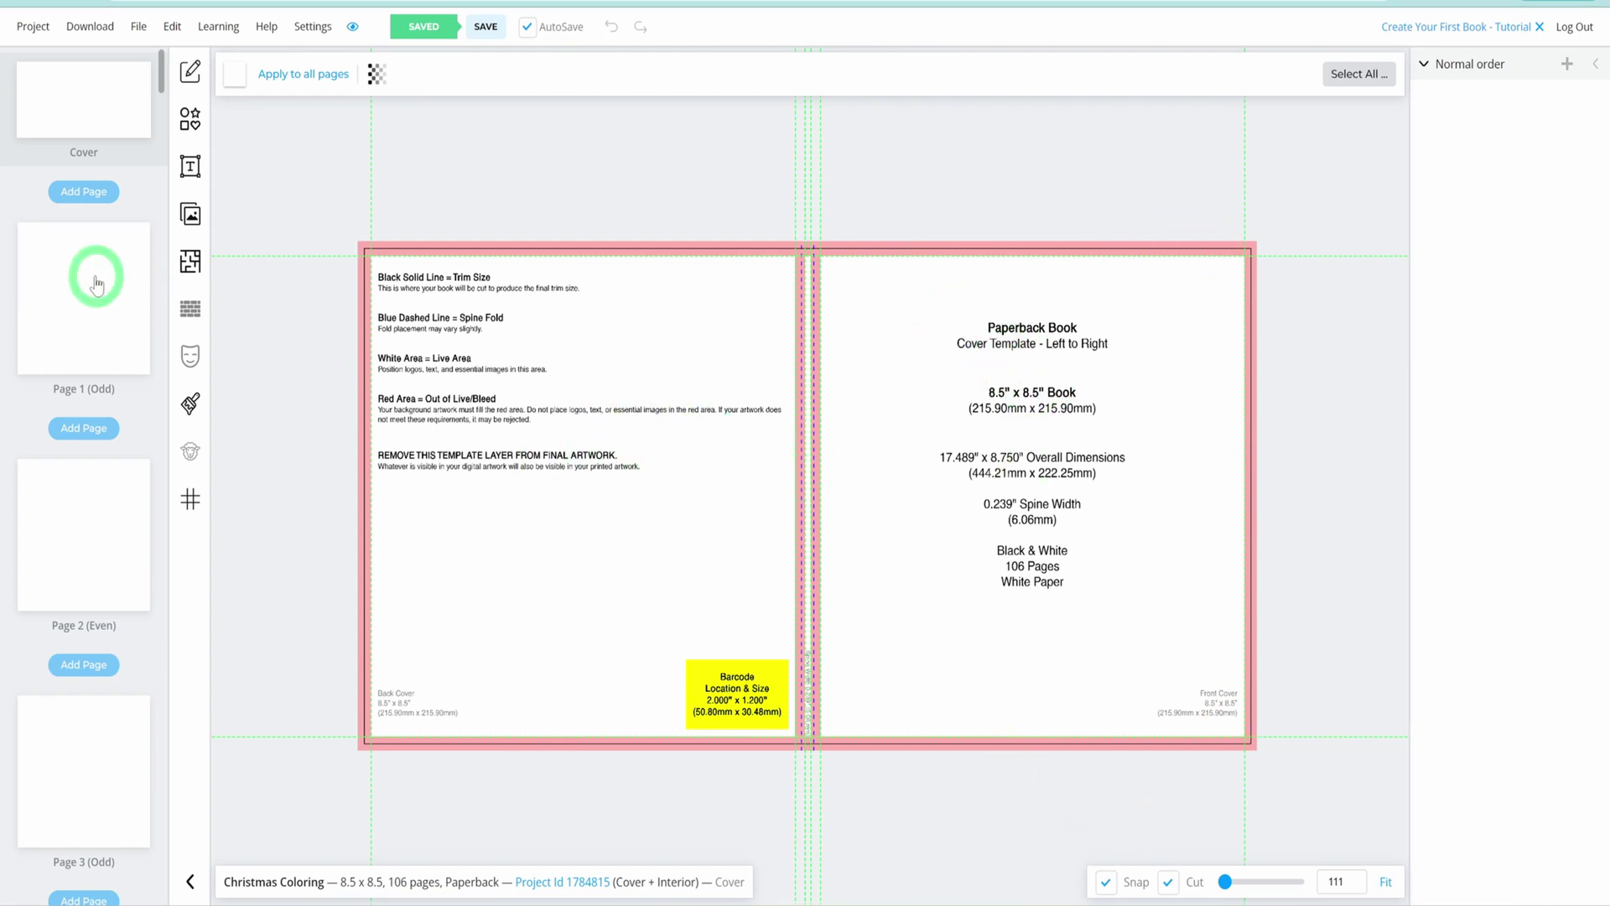
scroll(67, 277, "down", 2)
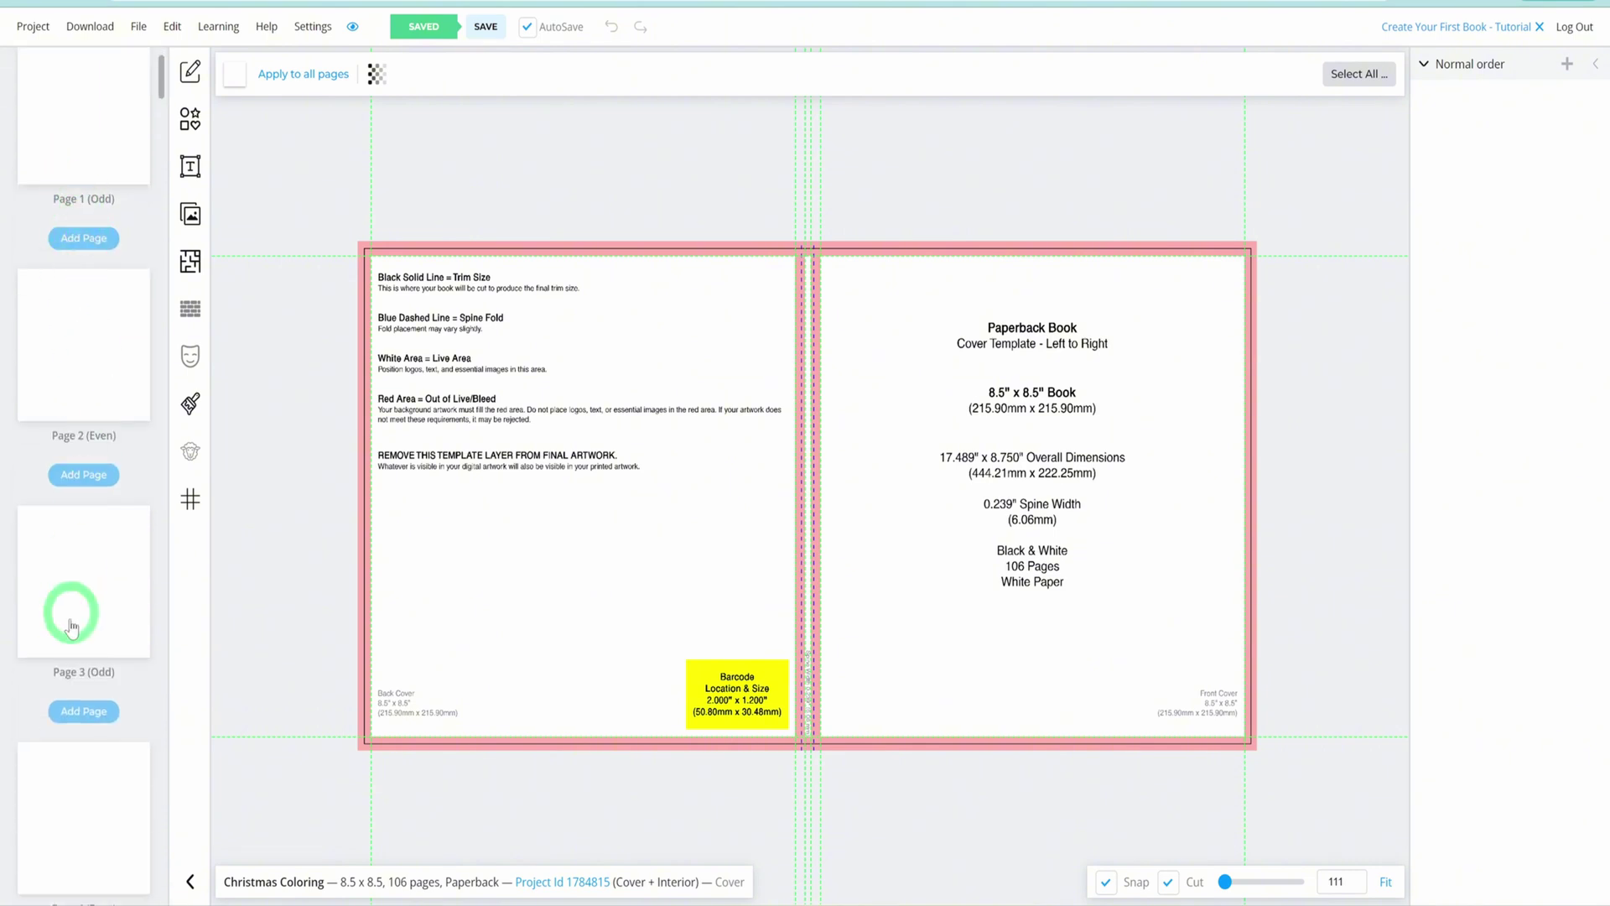
scroll(71, 640, "down", 4)
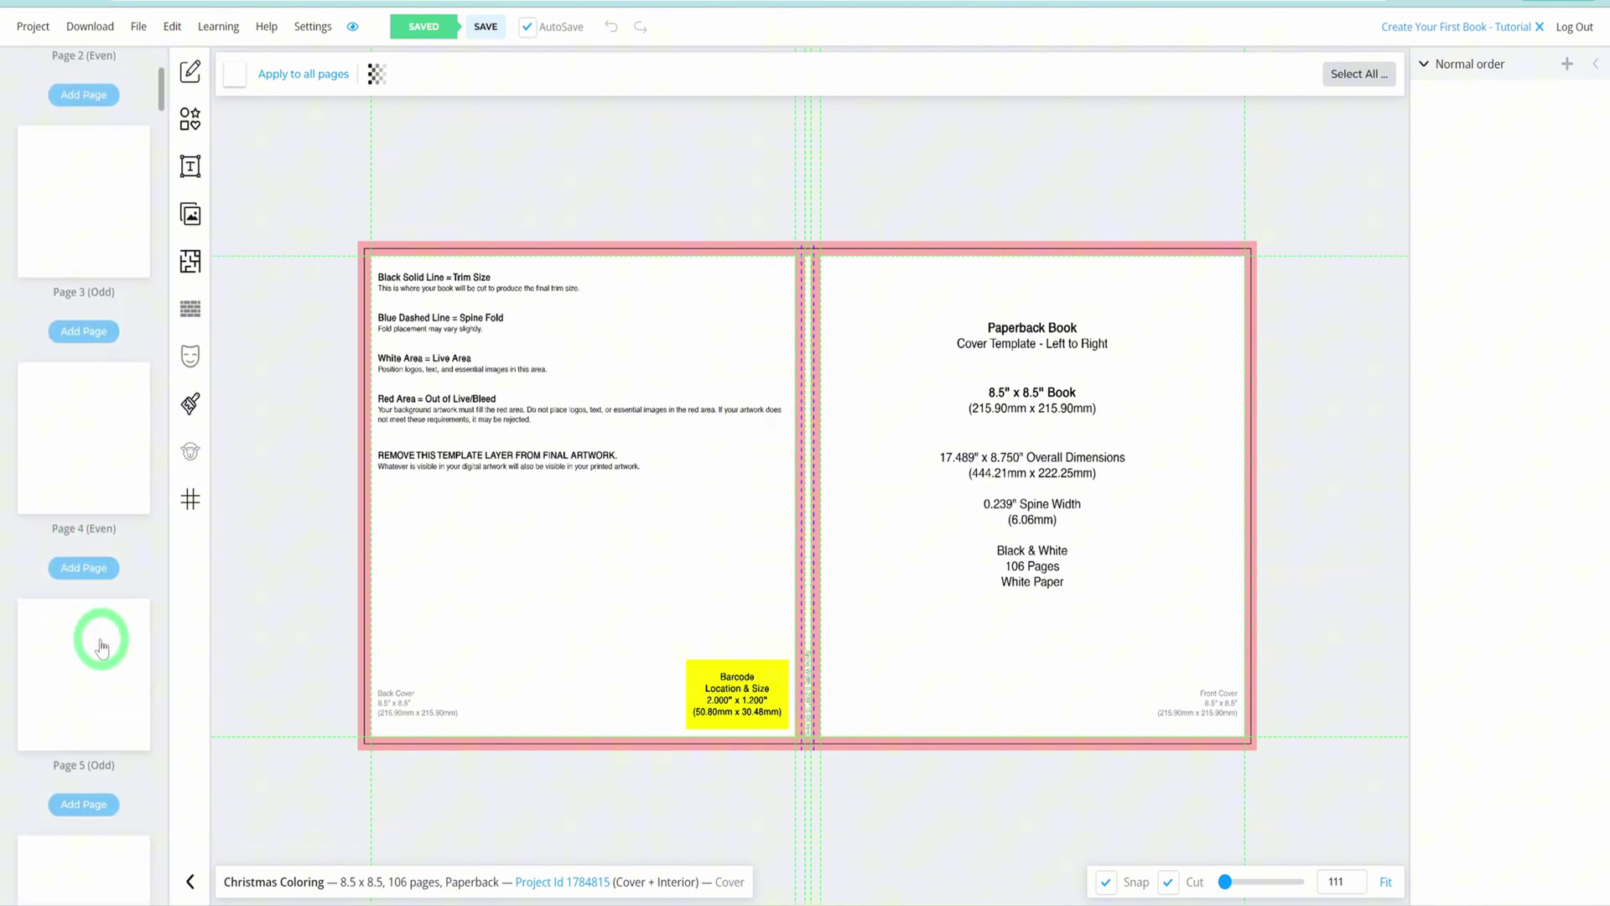
scroll(100, 646, "down", 3)
scroll(101, 646, "up", 9)
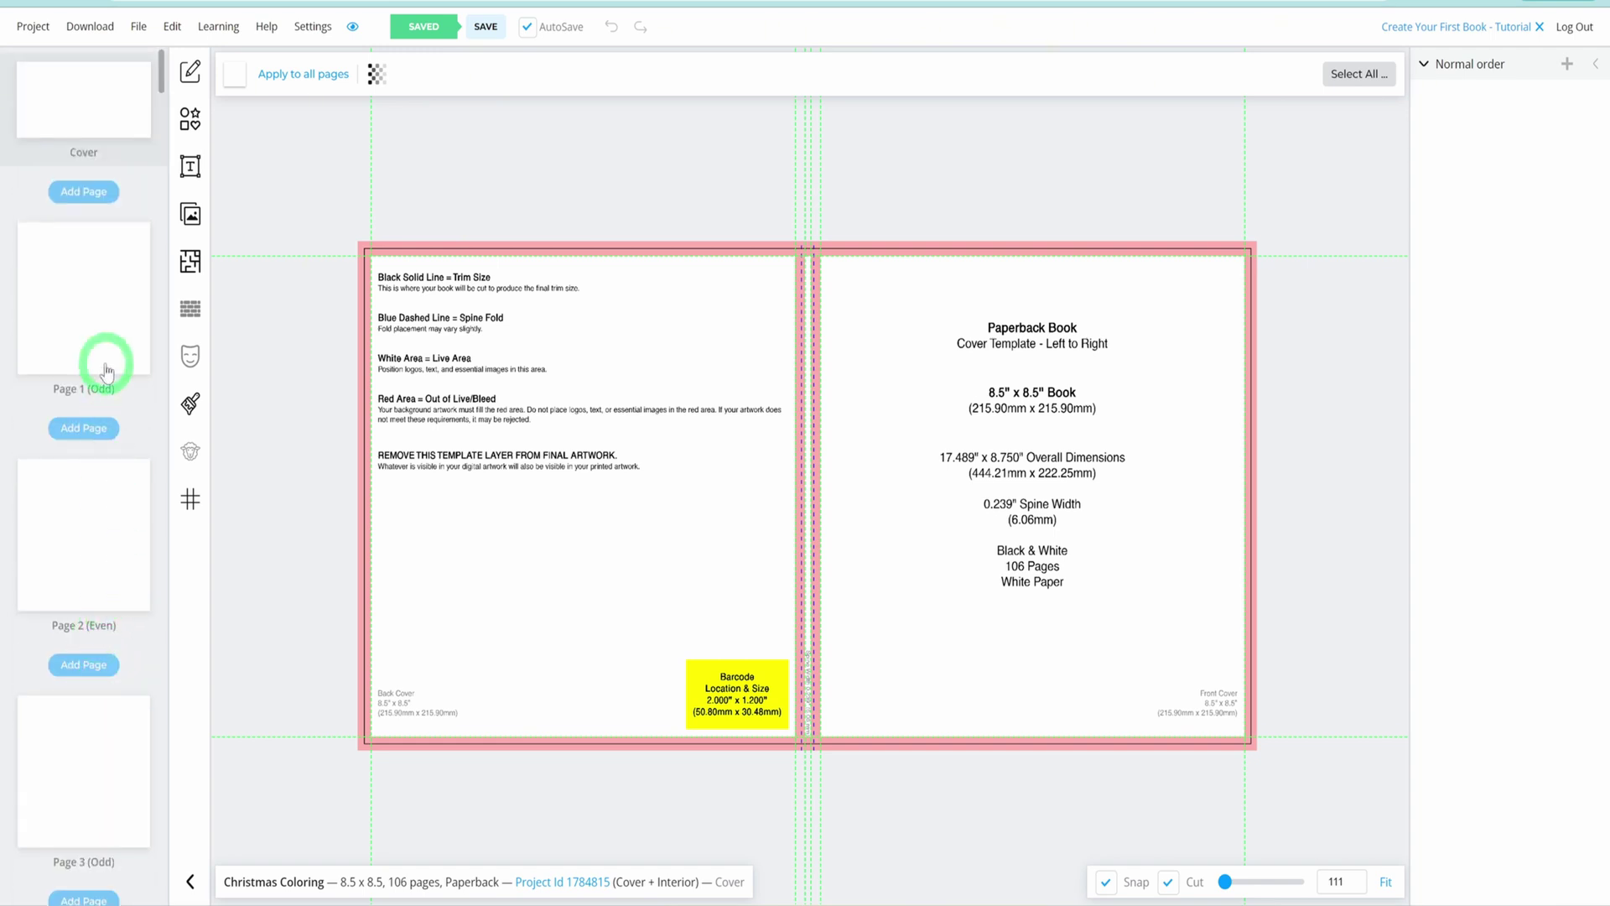
- Open Page 7 and insert Page-54.png from the Christmas Art folder
left_click(191, 220)
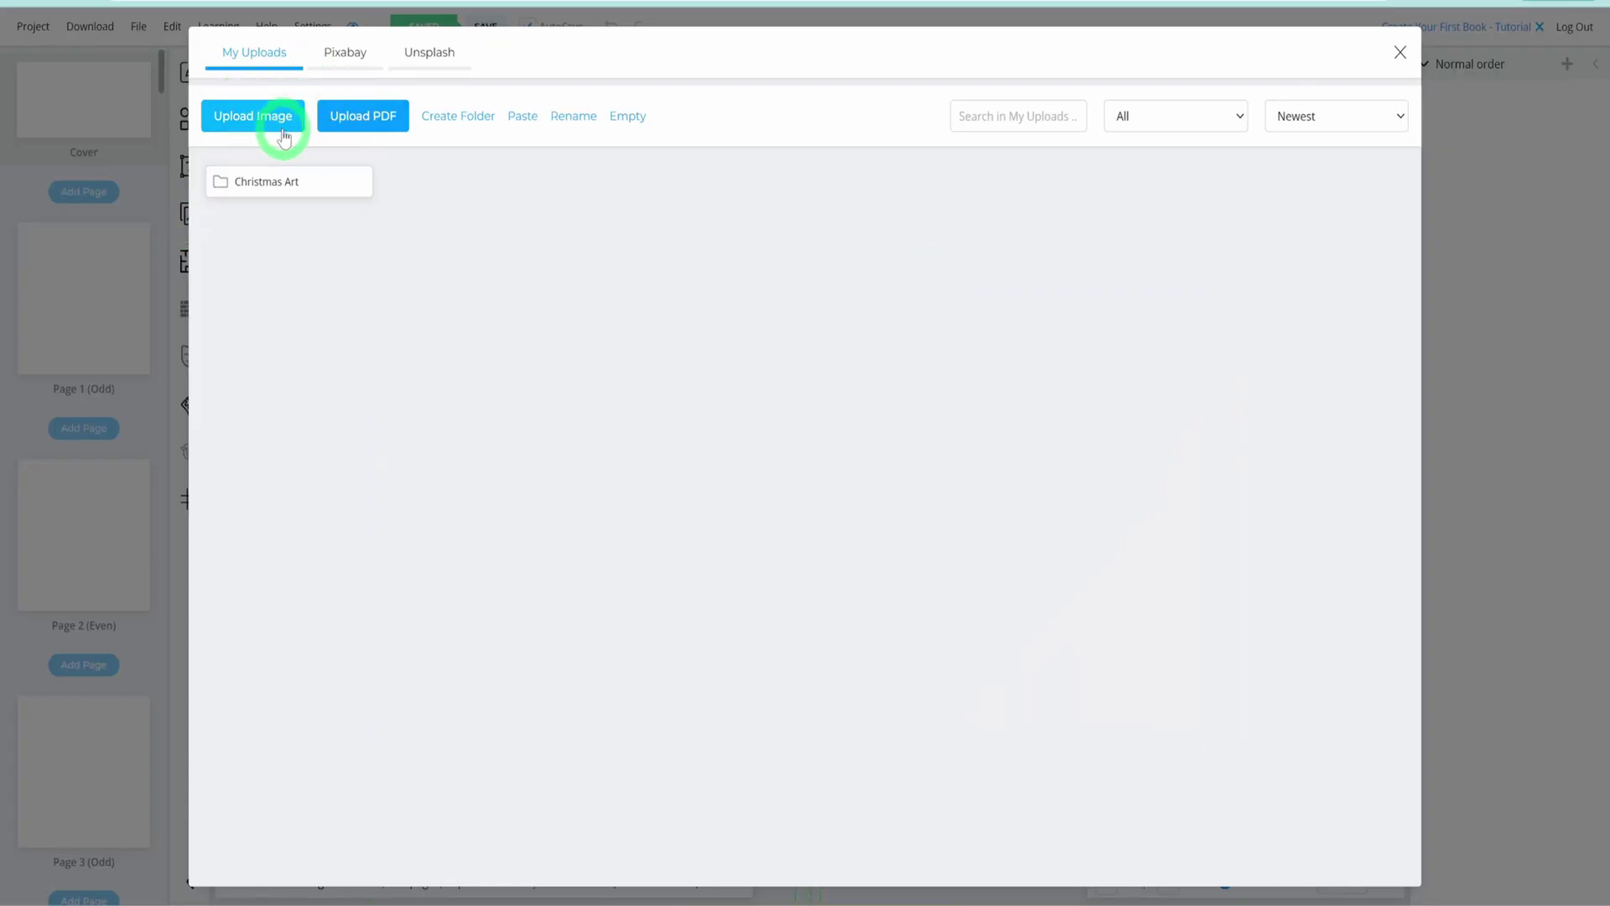
left_click(272, 186)
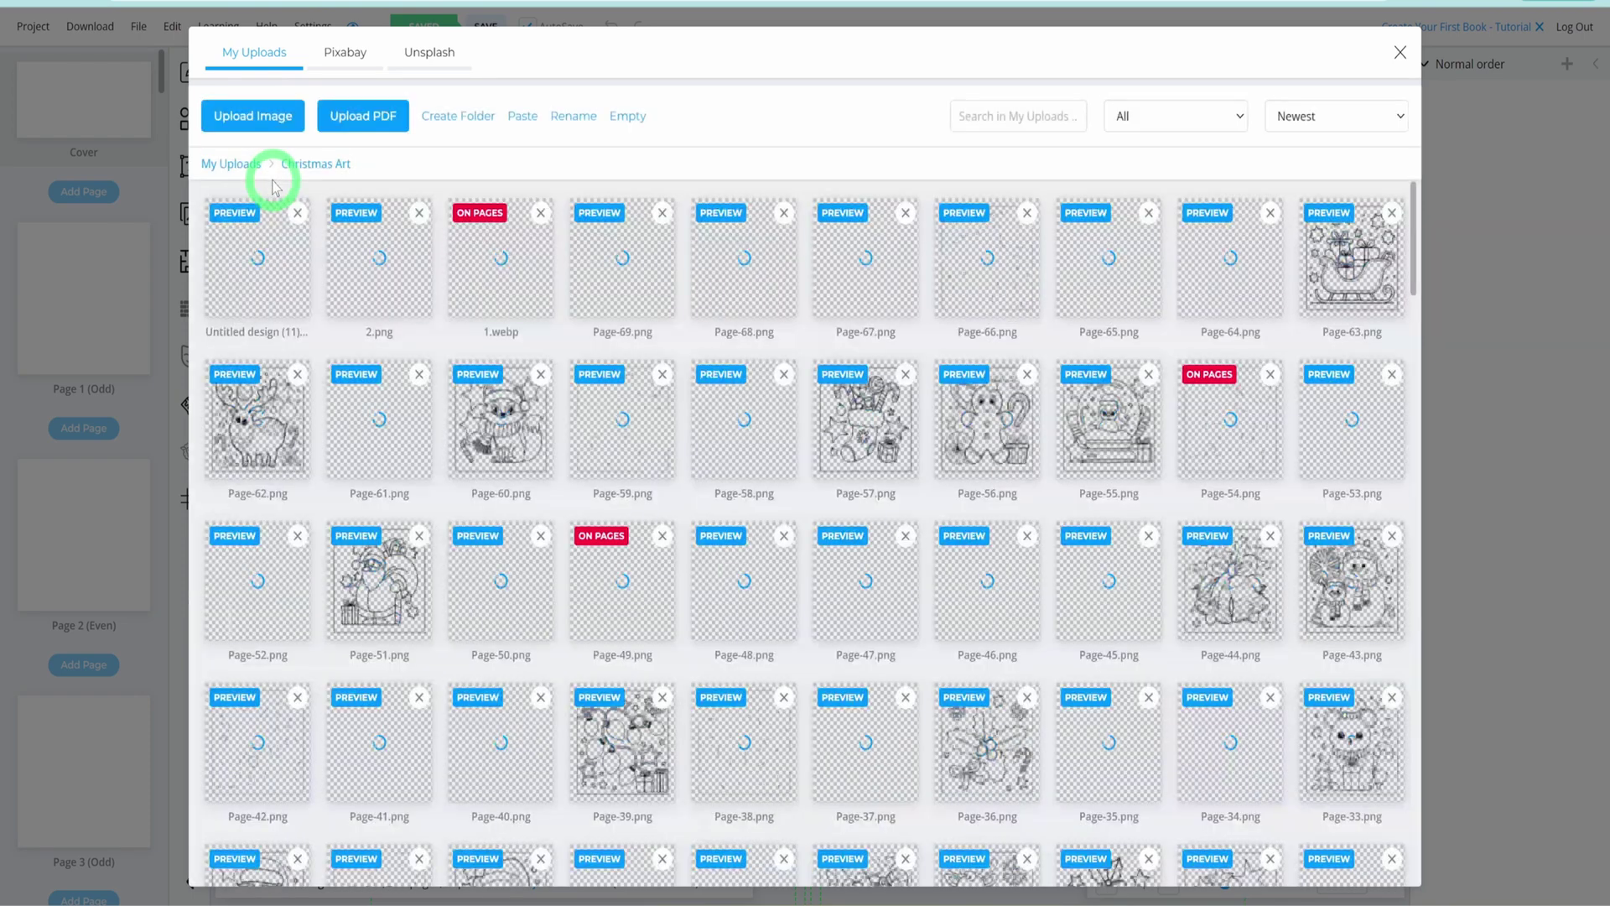
left_click(911, 642)
left_click(79, 585)
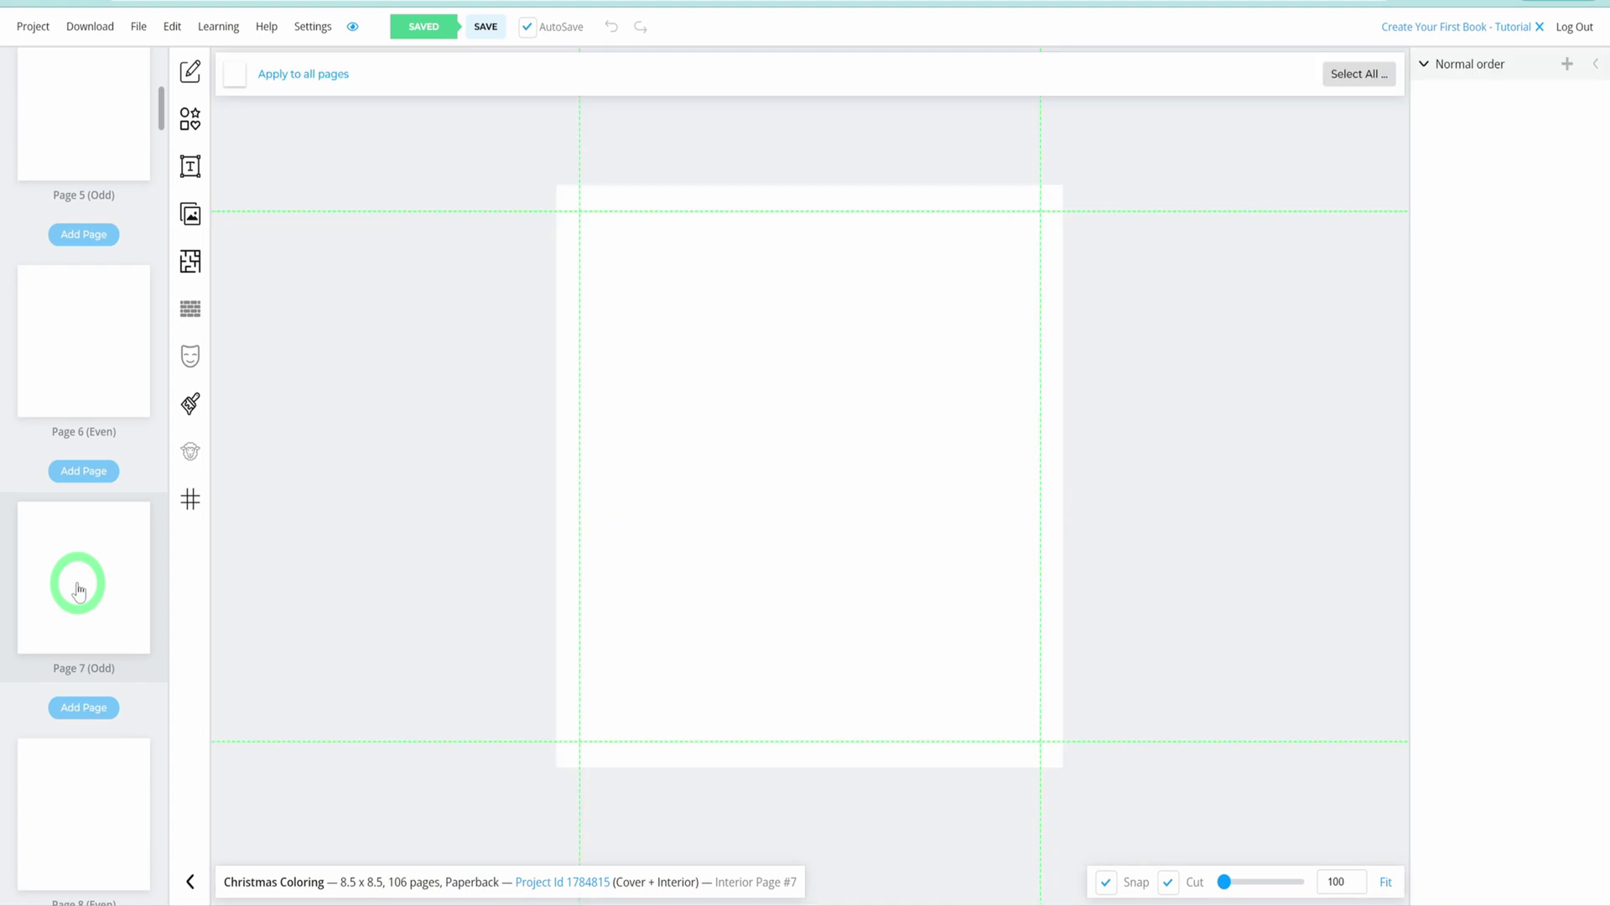
left_click(813, 387)
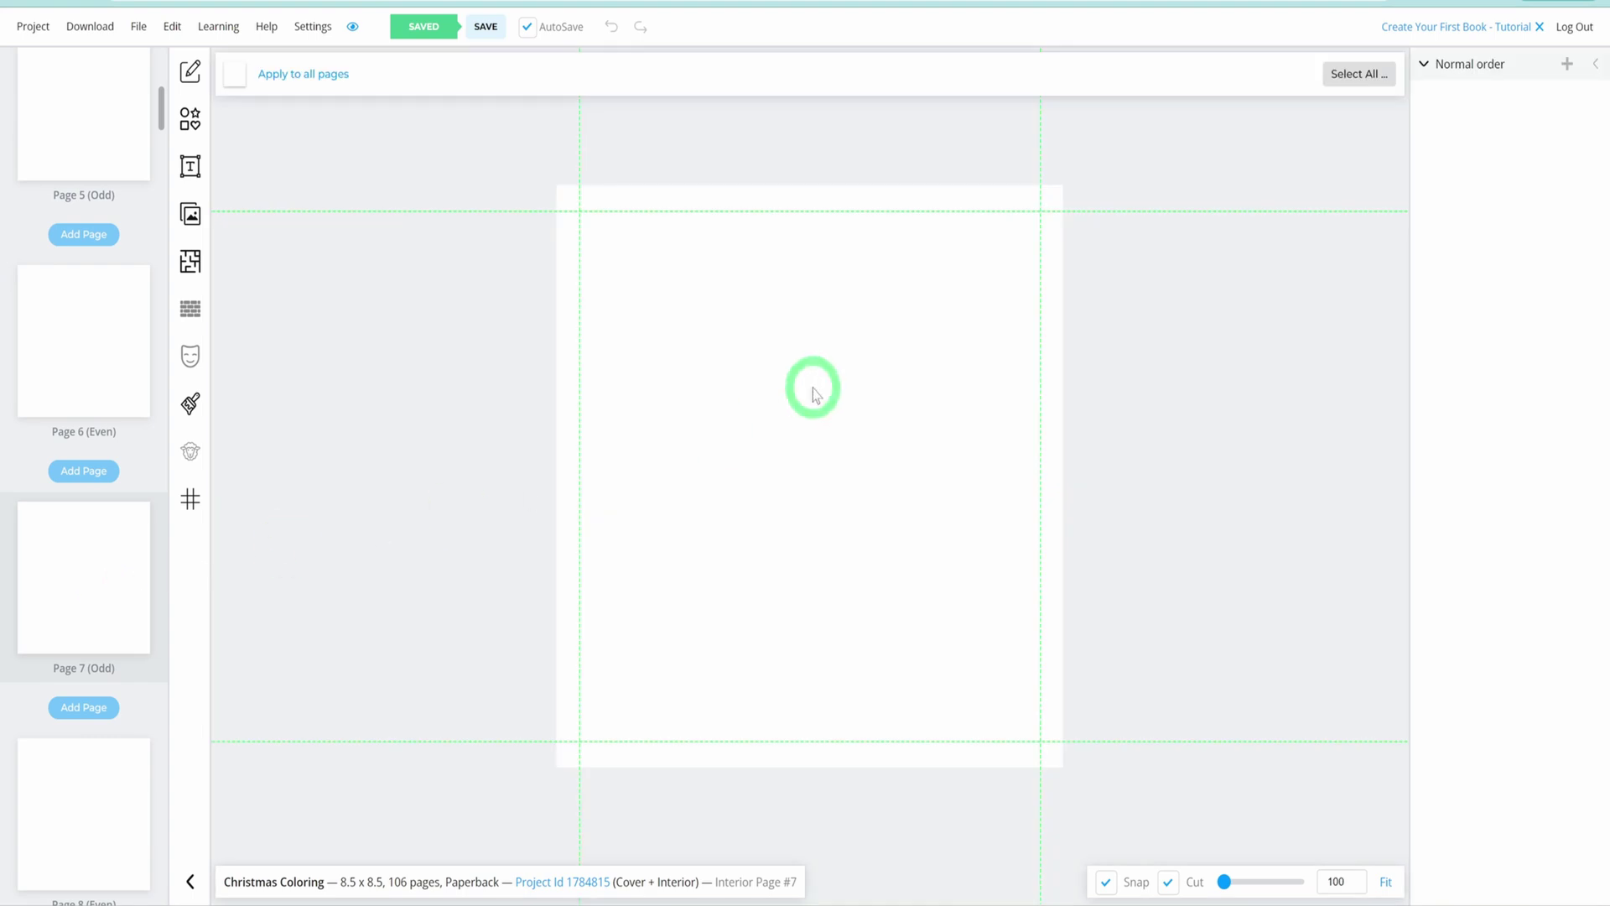
left_click(191, 215)
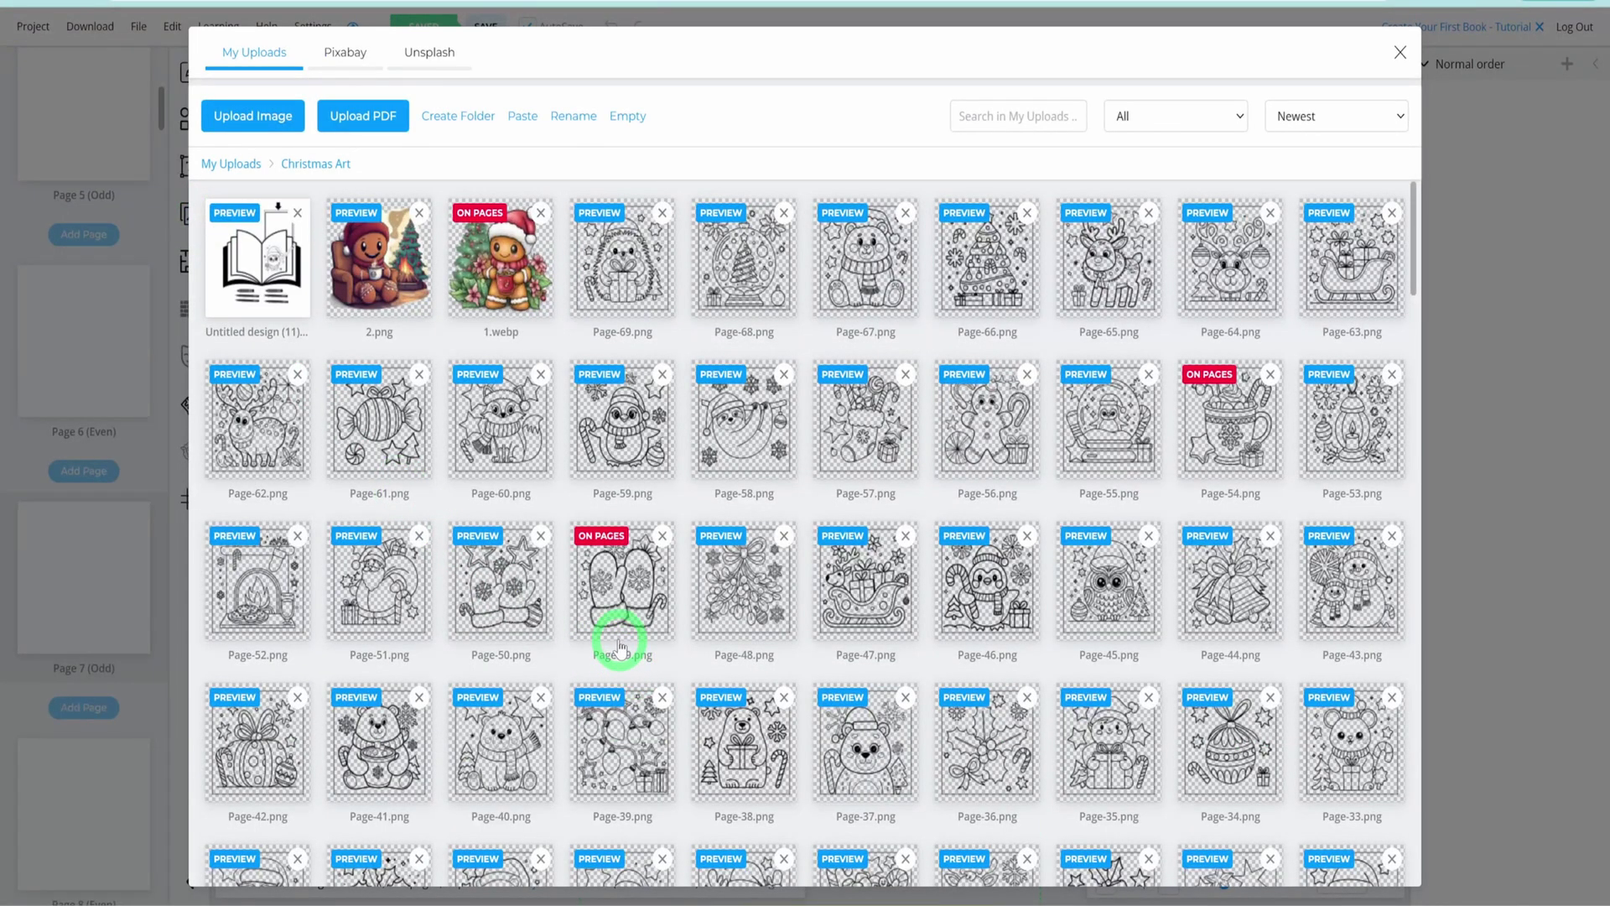
left_click(1279, 394)
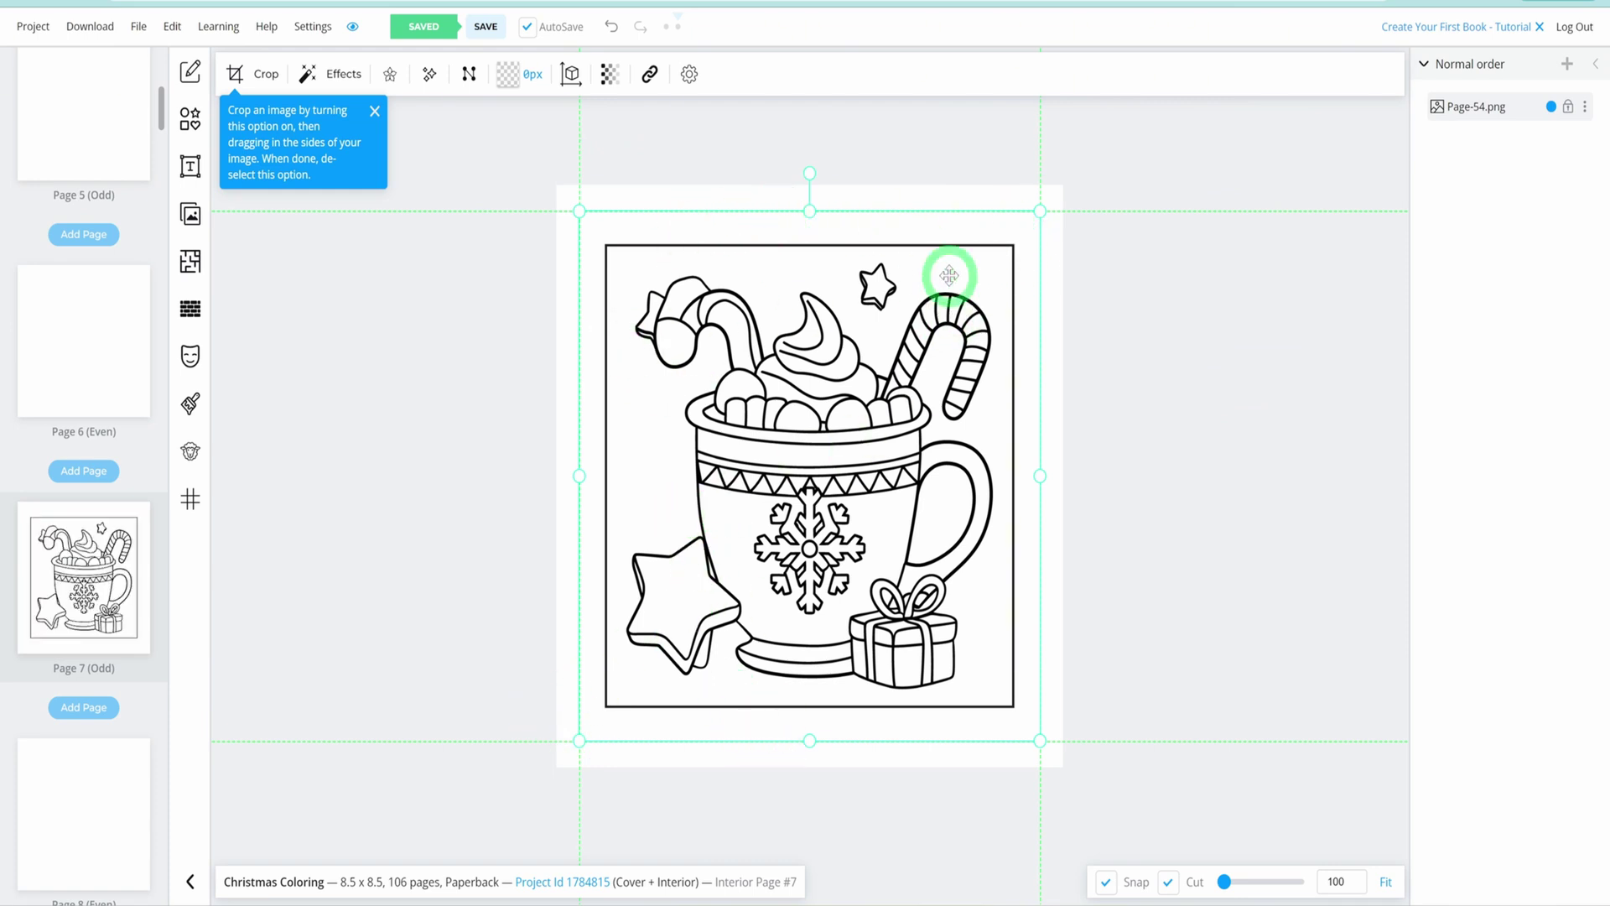
- Drag the mug picture's corner and bottom handles outward until it fills Page 7
left_click_drag(1040, 211, 1060, 172)
left_click_drag(576, 179, 572, 182)
left_click_drag(576, 742, 553, 766)
left_click_drag(810, 768, 812, 782)
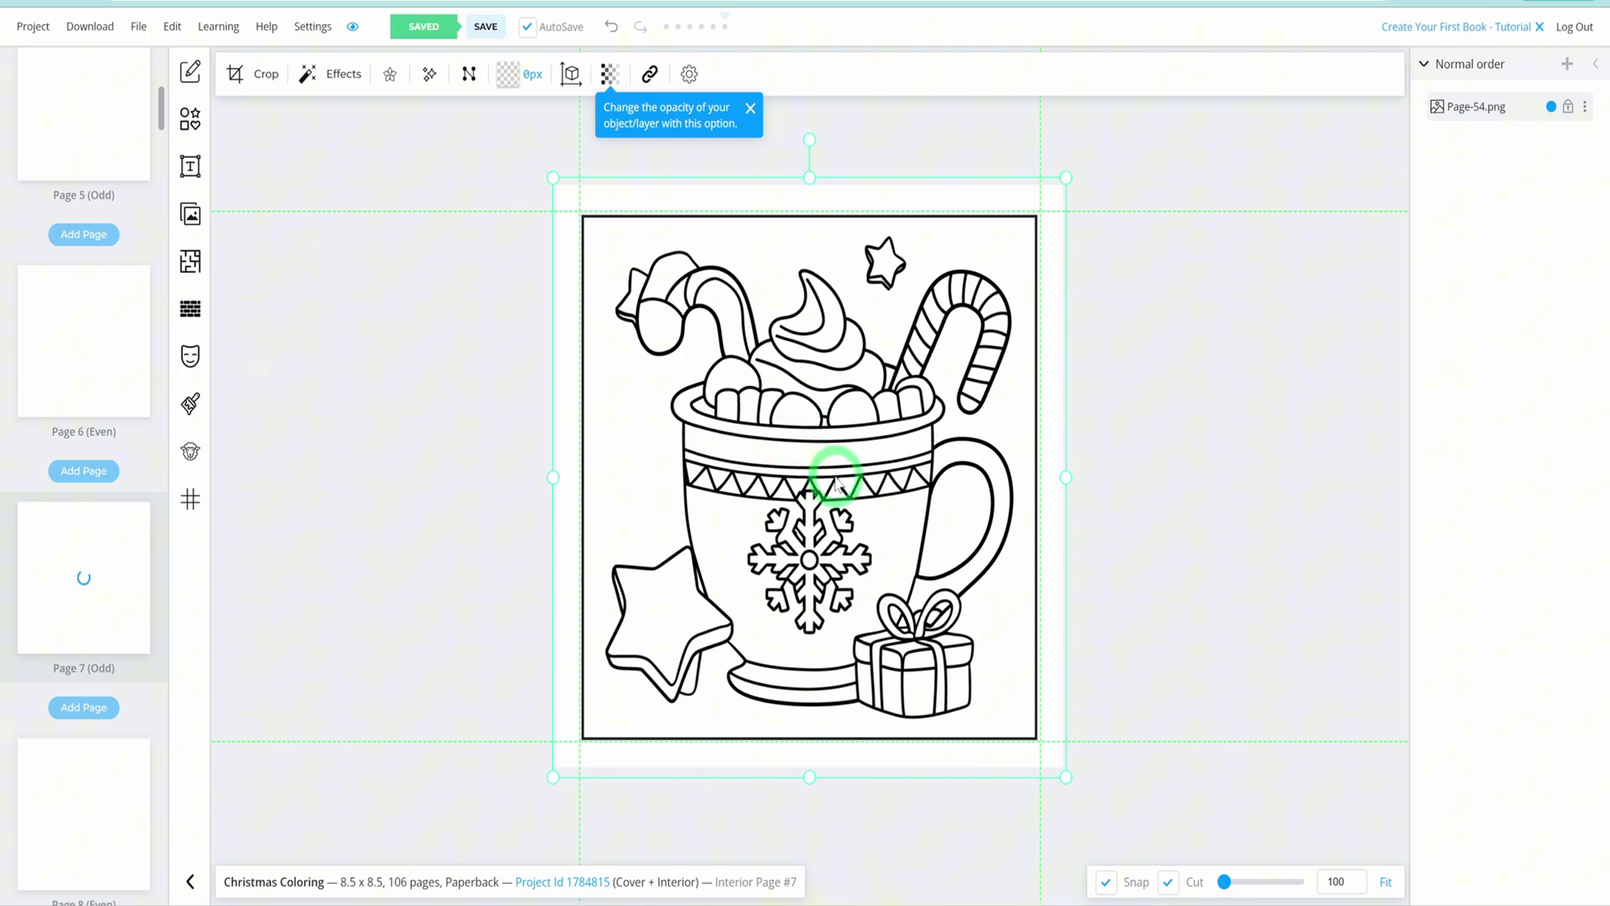
- Place the Santa picture Page-51.png on Page 9 and drag its corners outward to enlarge it
scroll(104, 636, "down", 4)
left_click(104, 637)
left_click(191, 214)
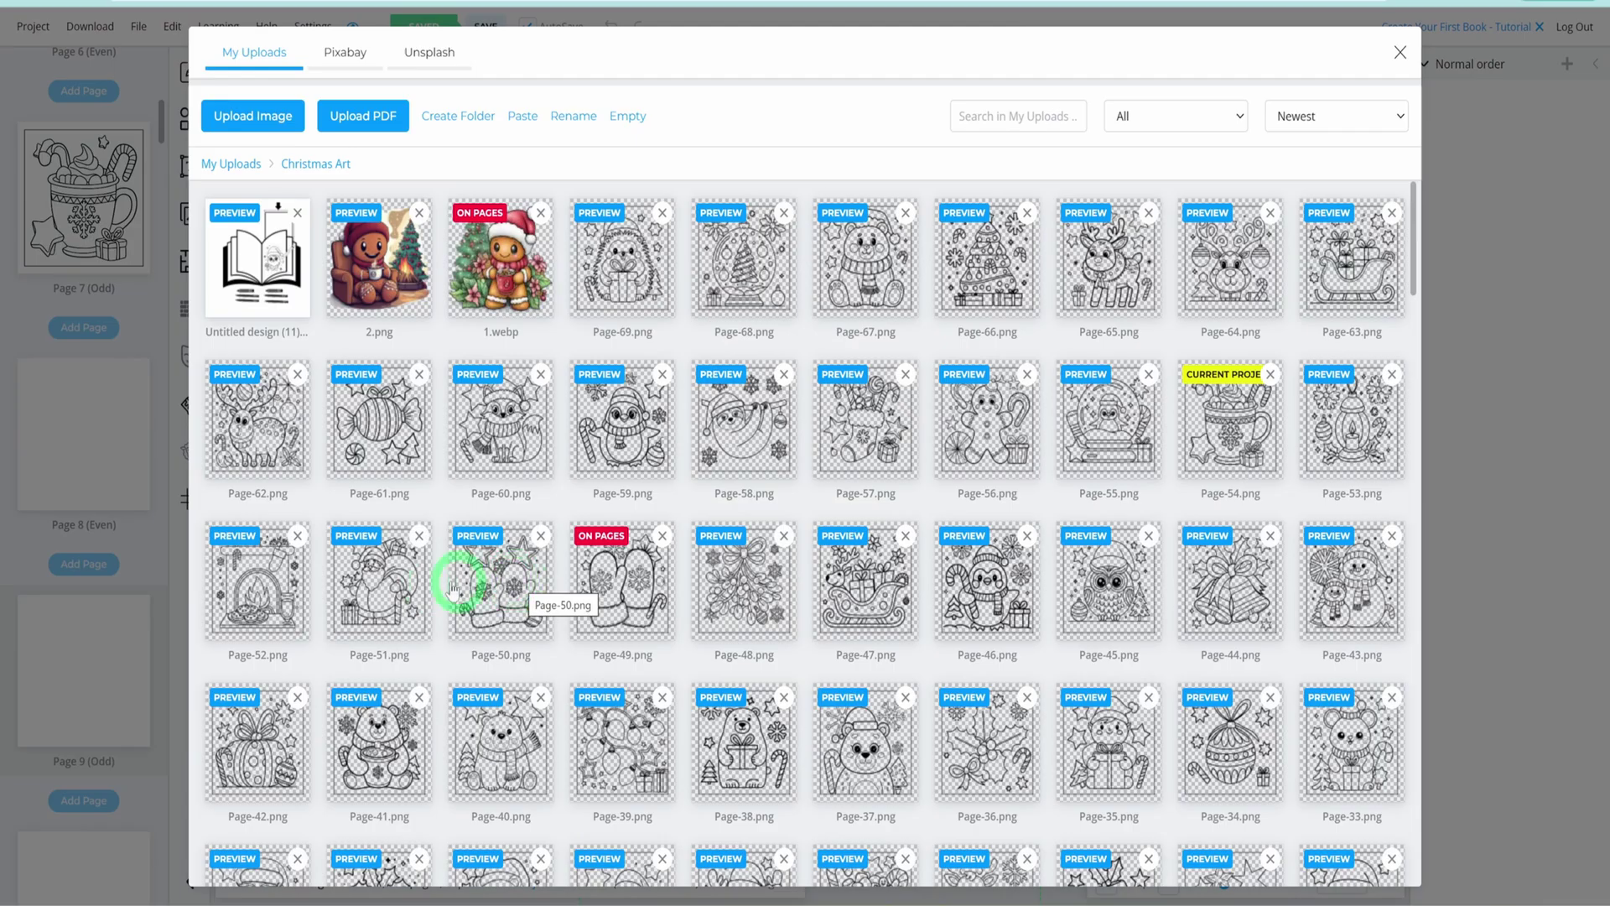
left_click(376, 593)
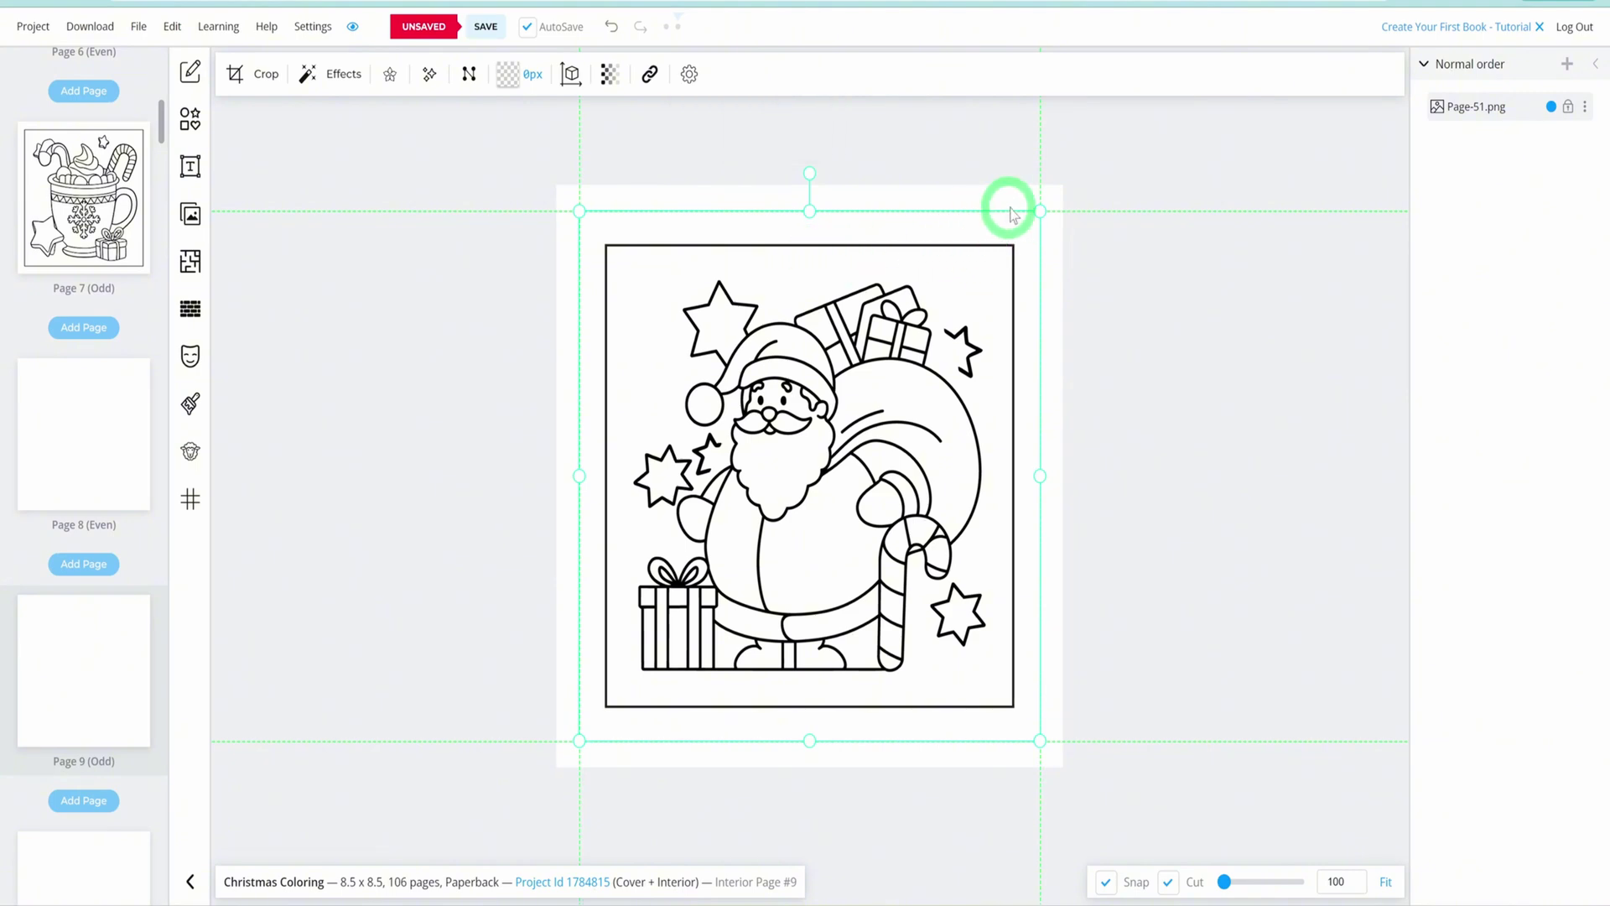
left_click_drag(1040, 210, 1067, 180)
left_click_drag(579, 740, 553, 778)
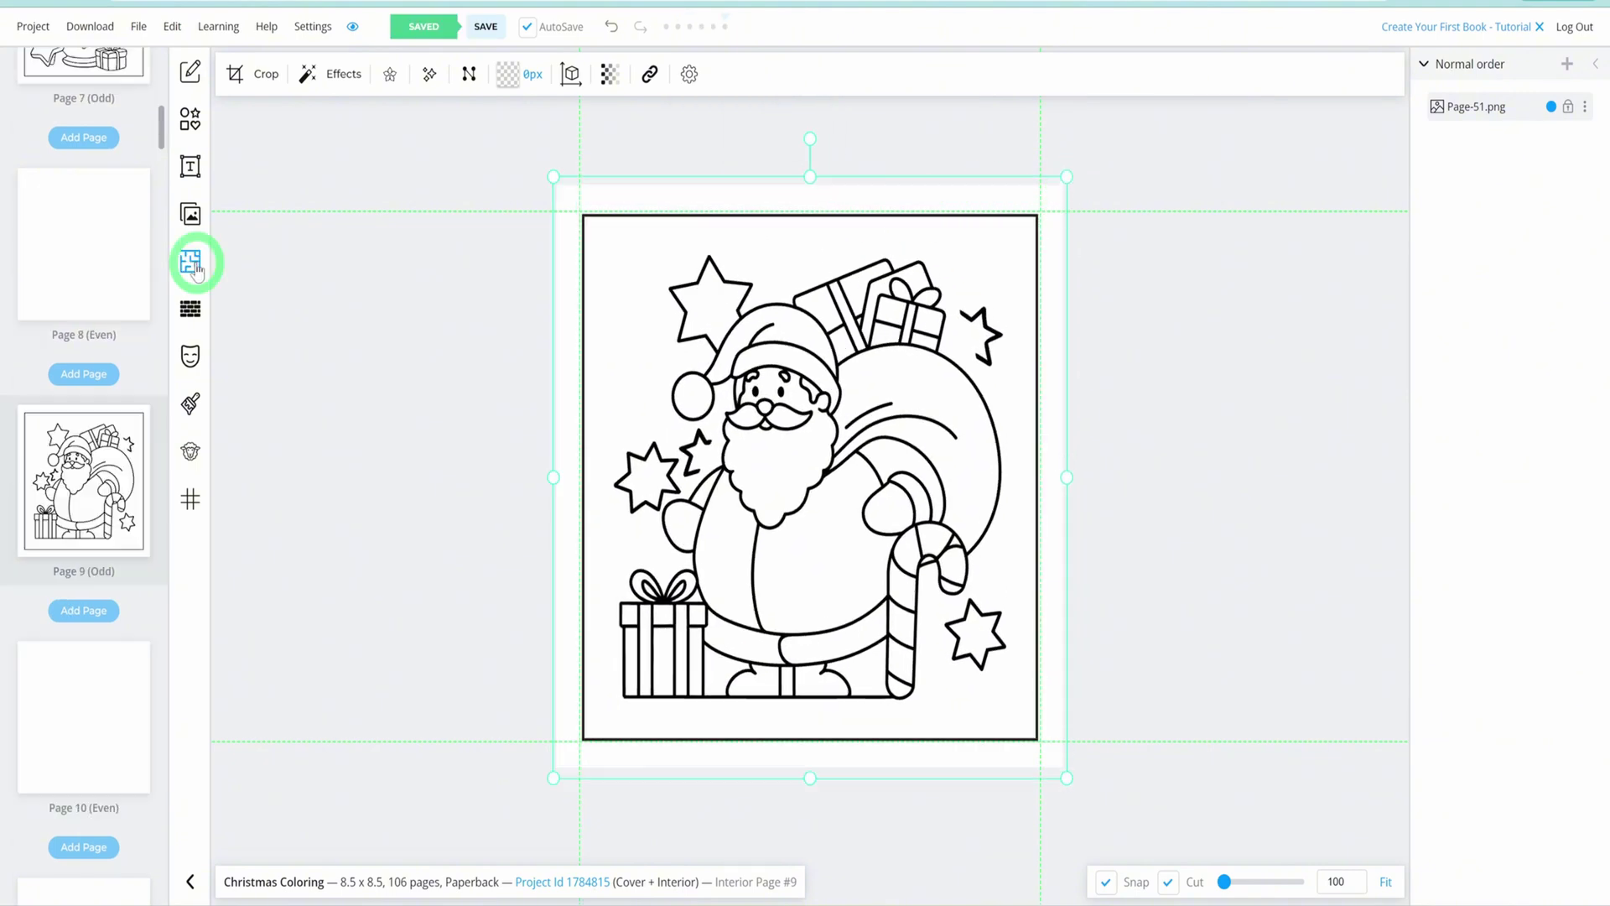
- Select blank Page 11 and choose the Circular Maze template from the page templates
left_click(192, 263)
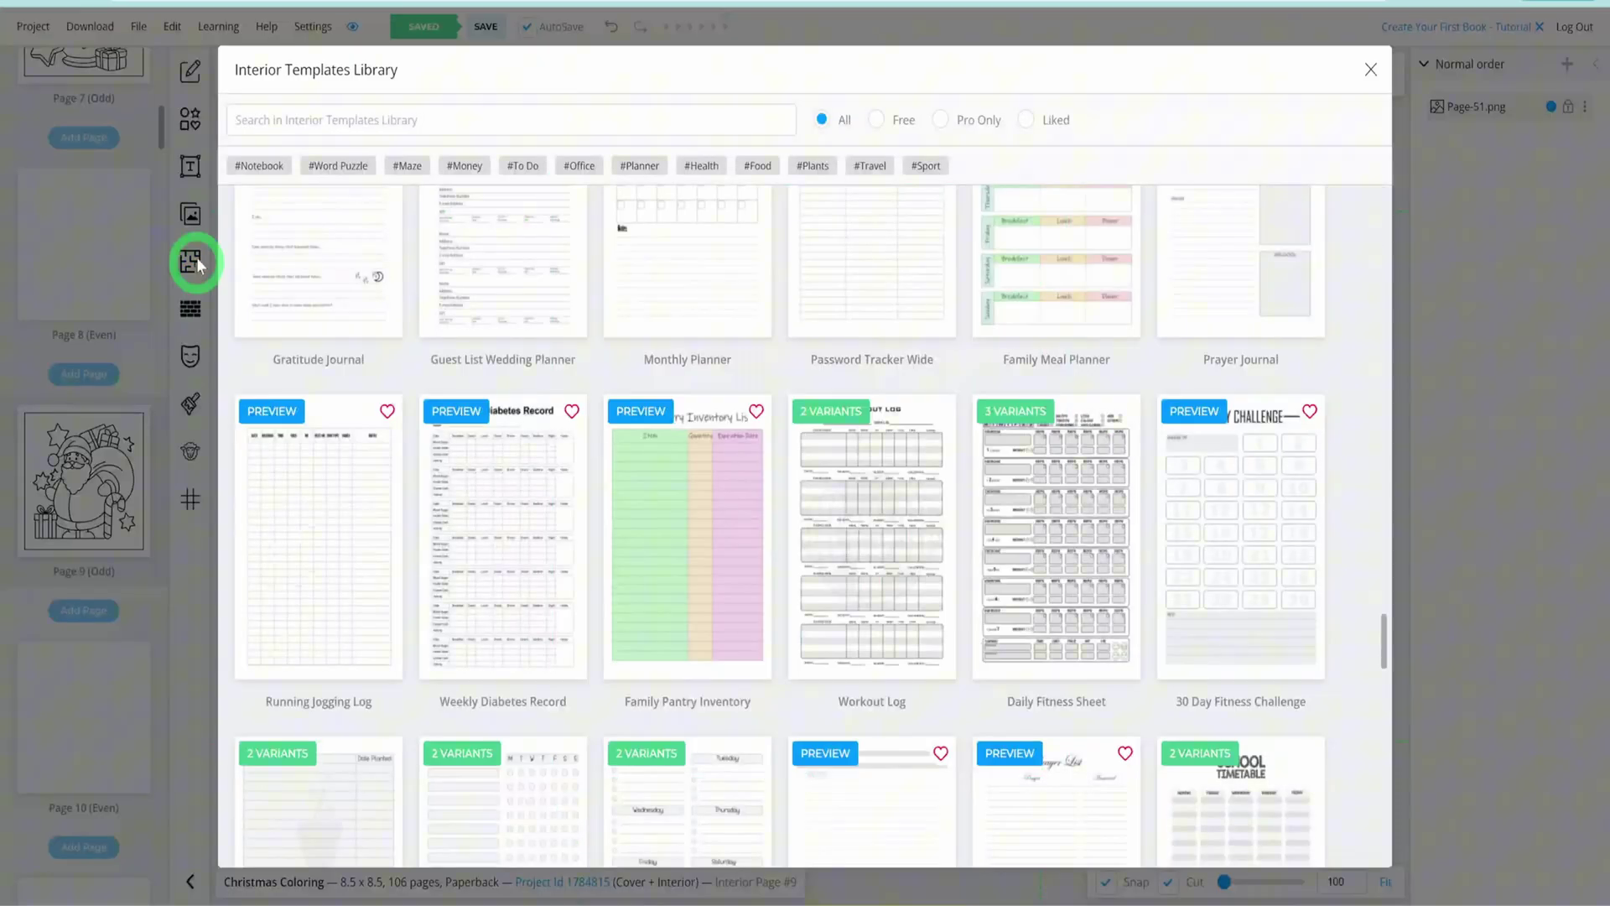
scroll(742, 503, "down", 15)
scroll(749, 520, "down", 4)
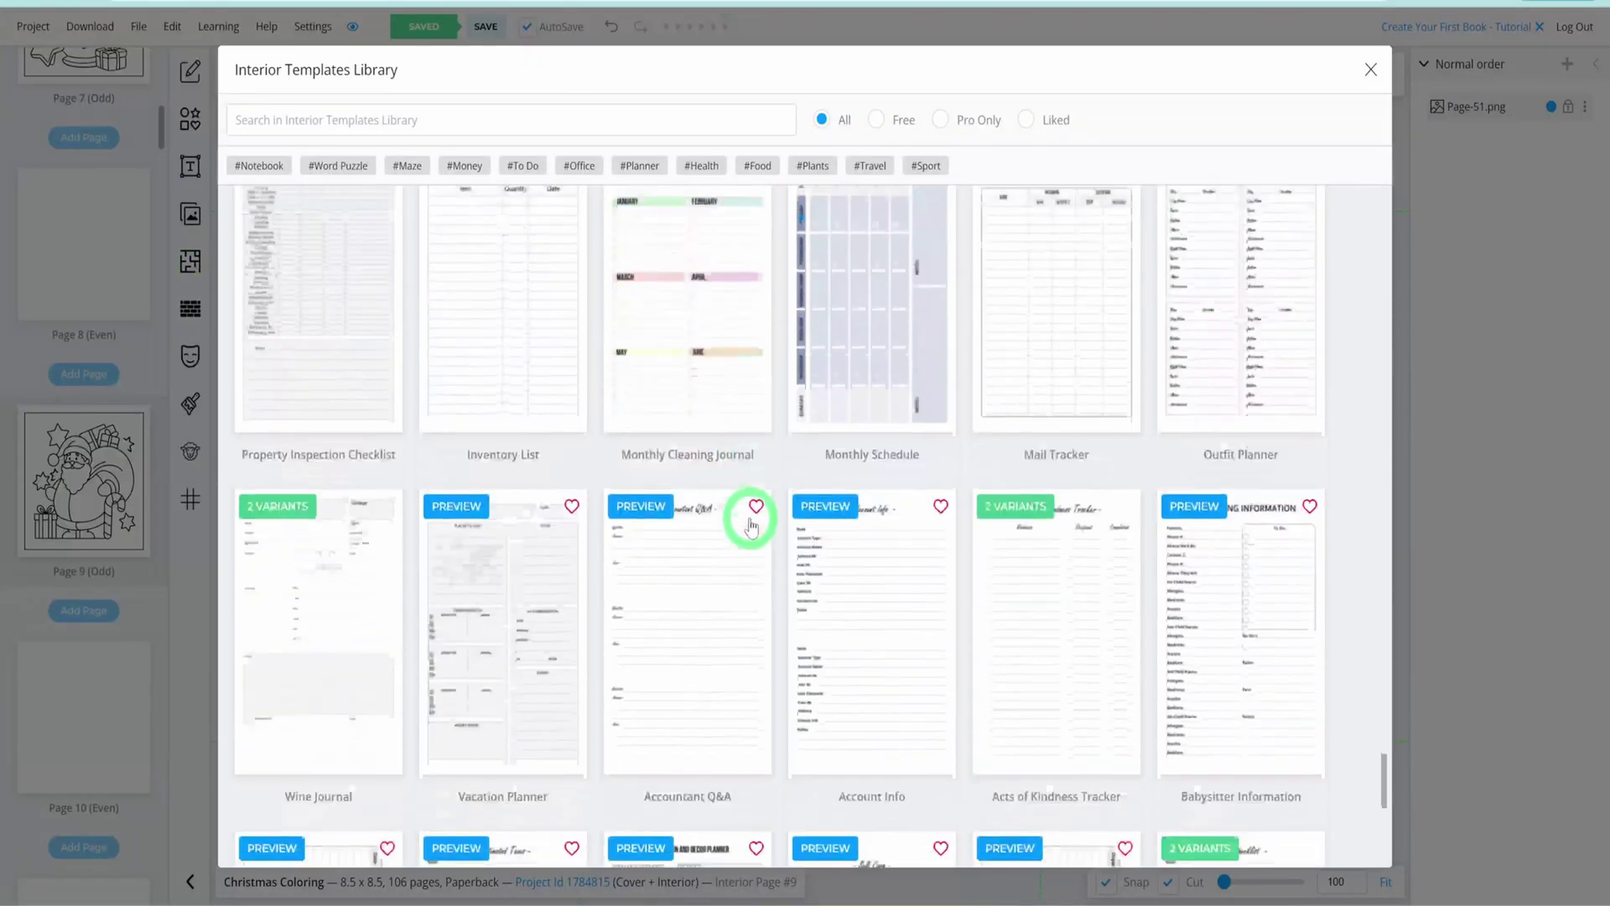
left_click(1371, 69)
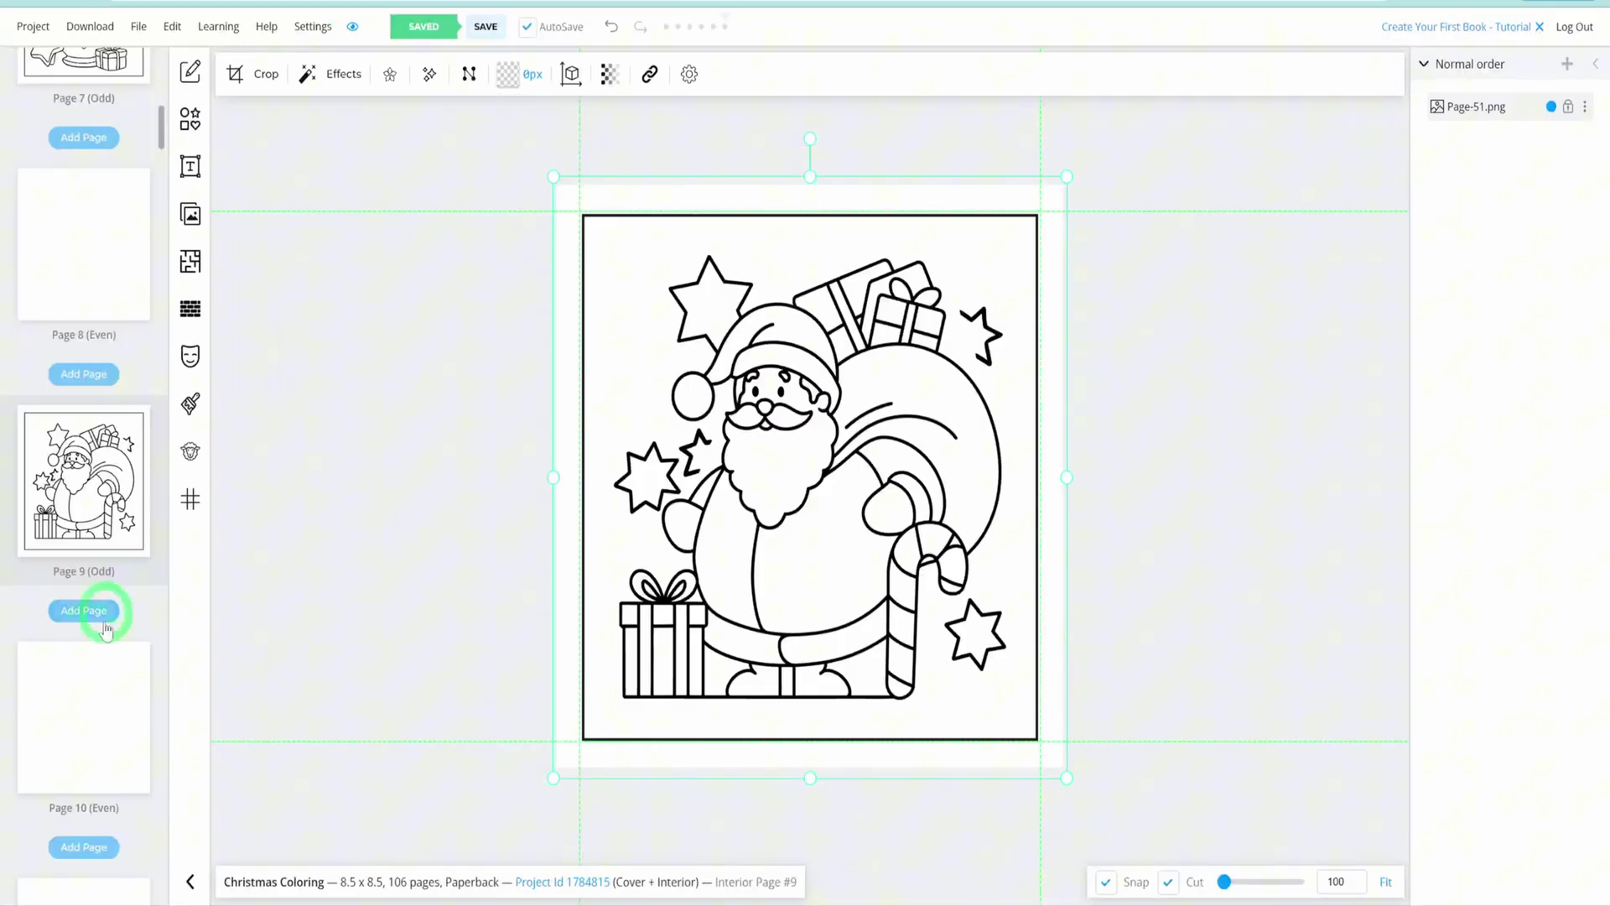
scroll(68, 624, "down", 5)
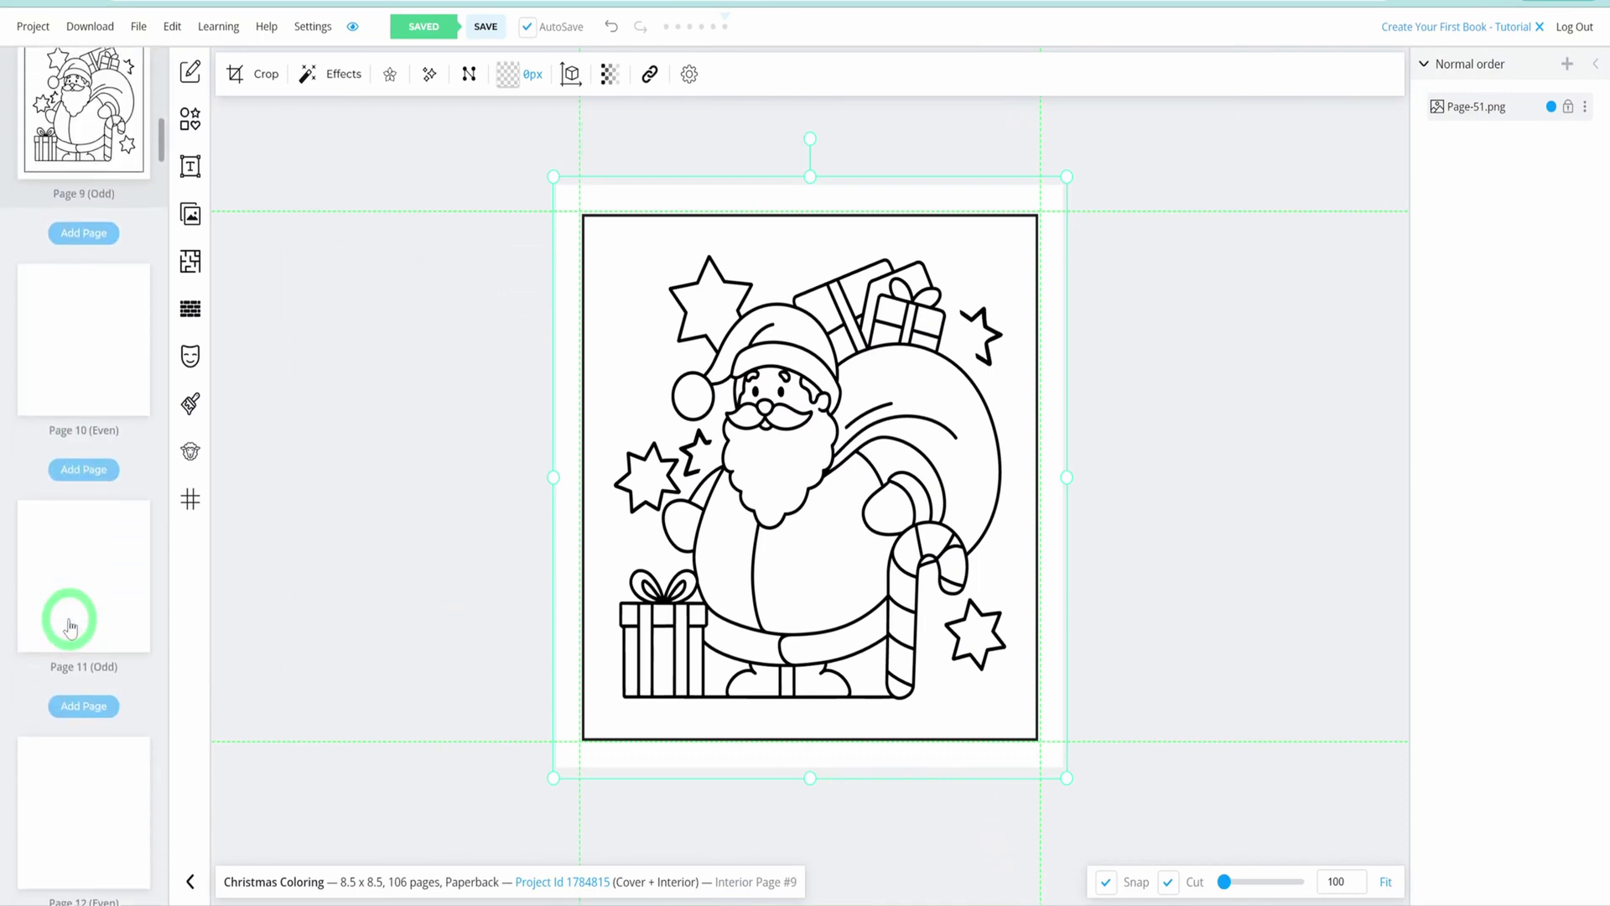
left_click(87, 554)
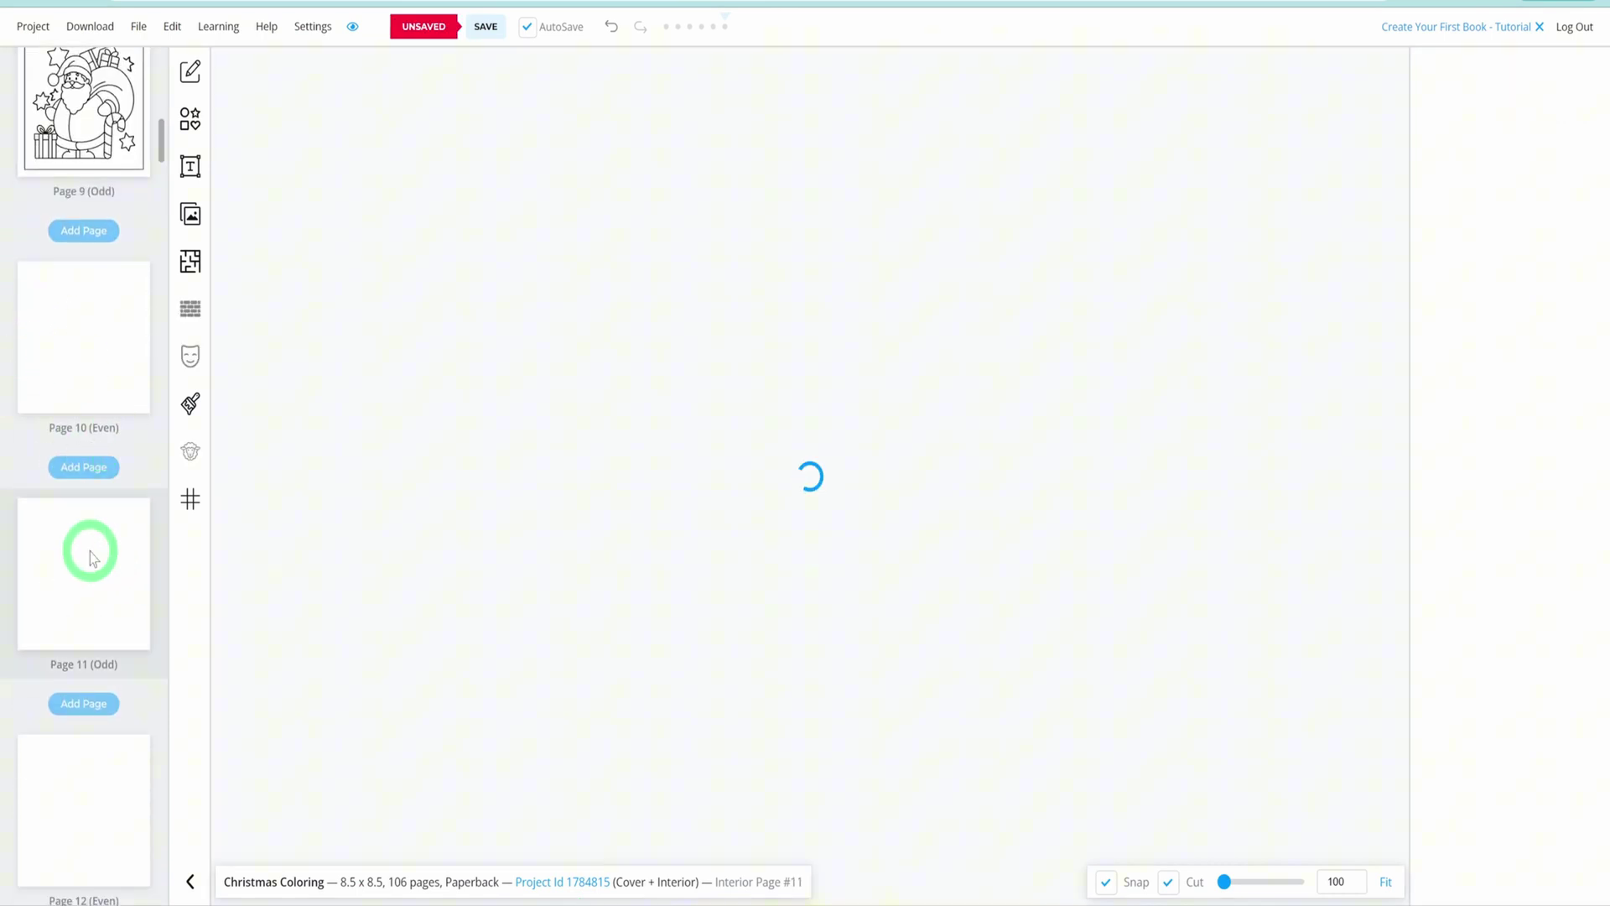
left_click(191, 267)
scroll(324, 539, "down", 10)
left_click(324, 539)
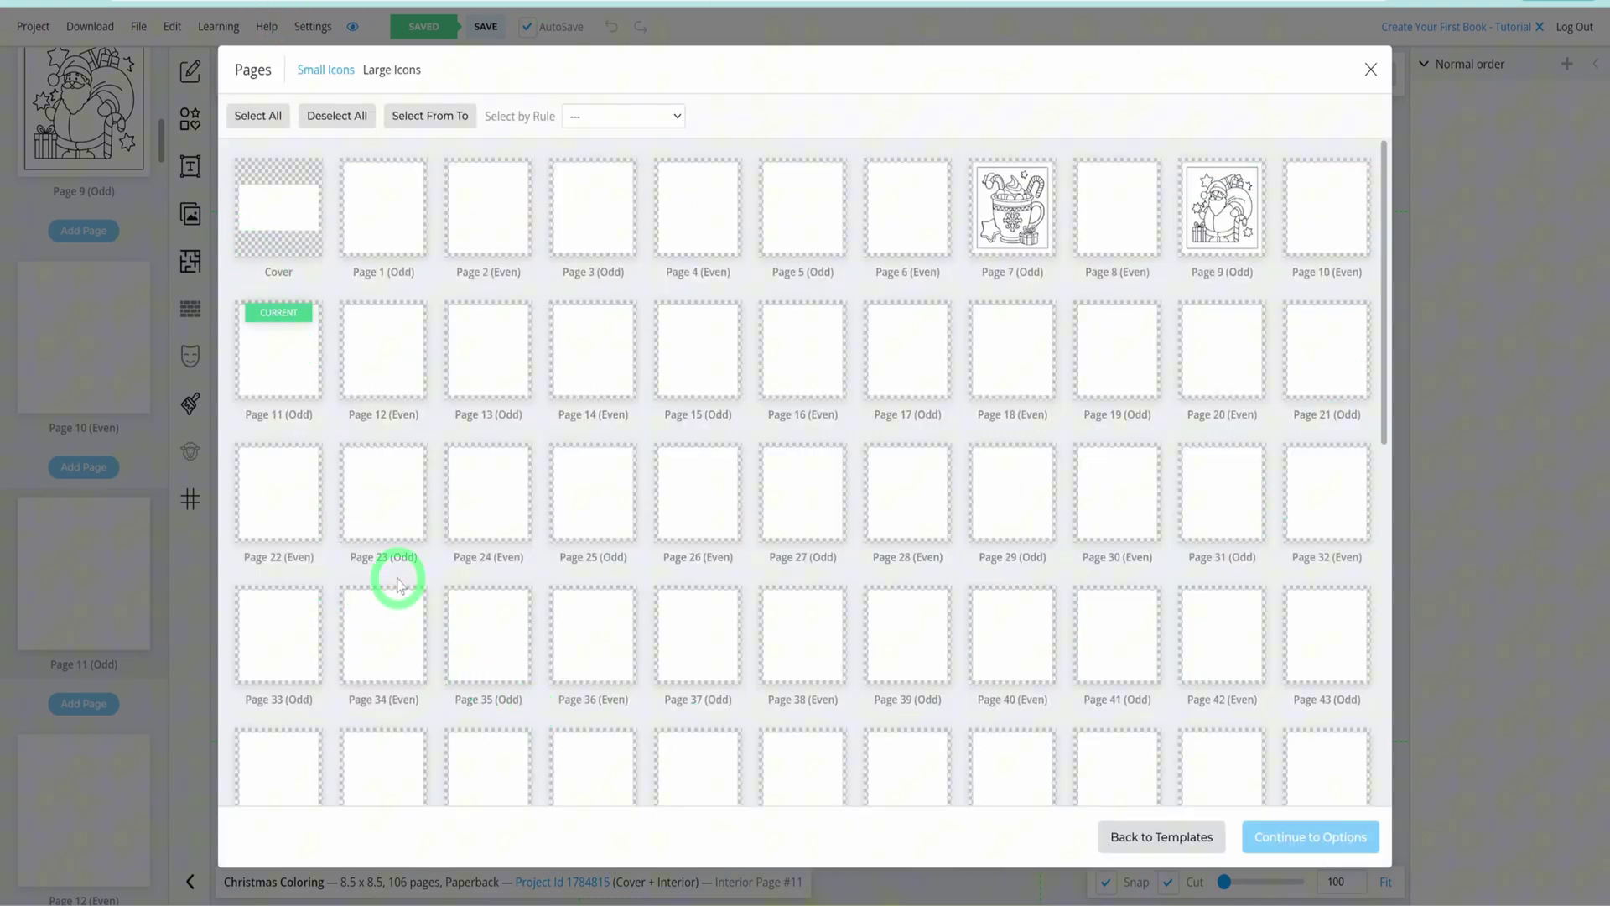
- Select Pages 11, 13 and 15 for the circular mazes and continue to options
left_click(277, 352)
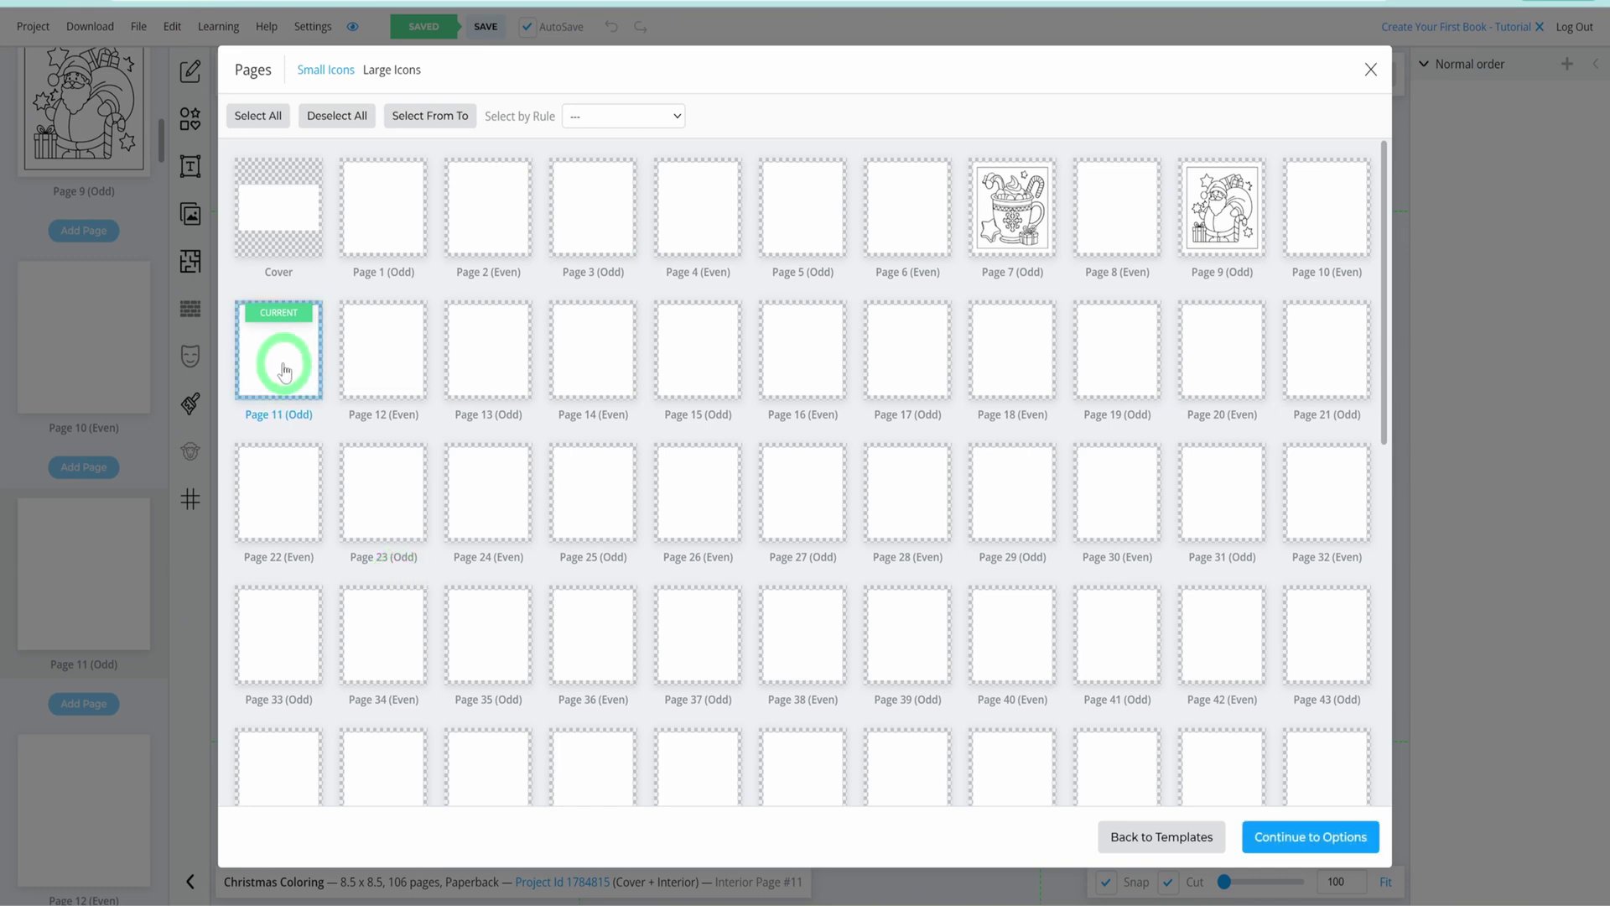
left_click(503, 354)
left_click(703, 357)
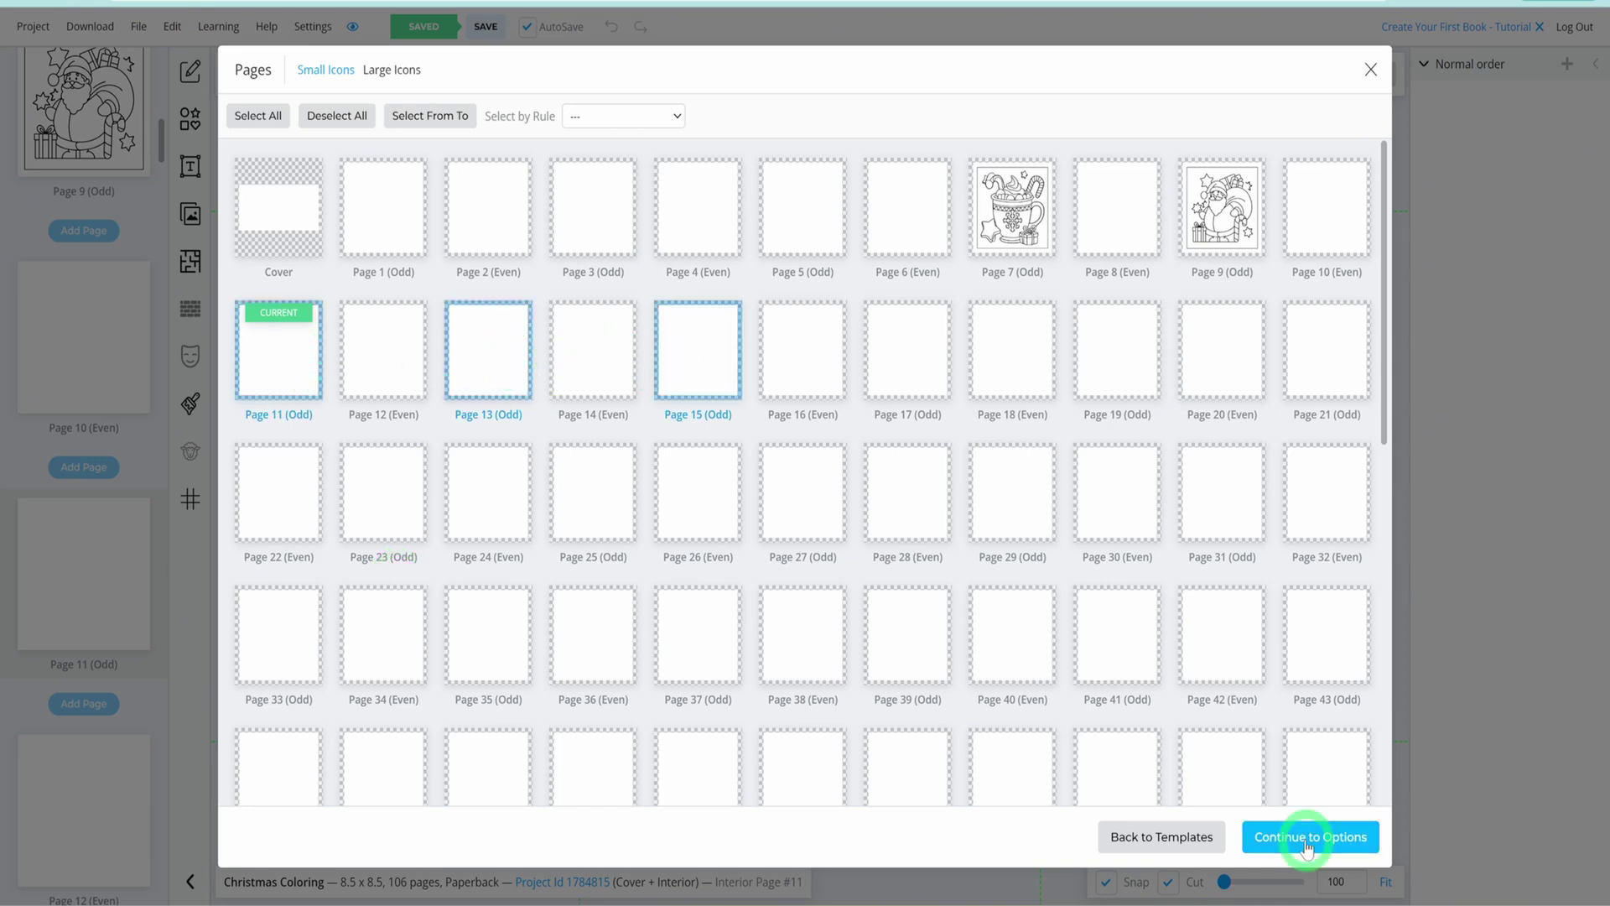
left_click(1307, 839)
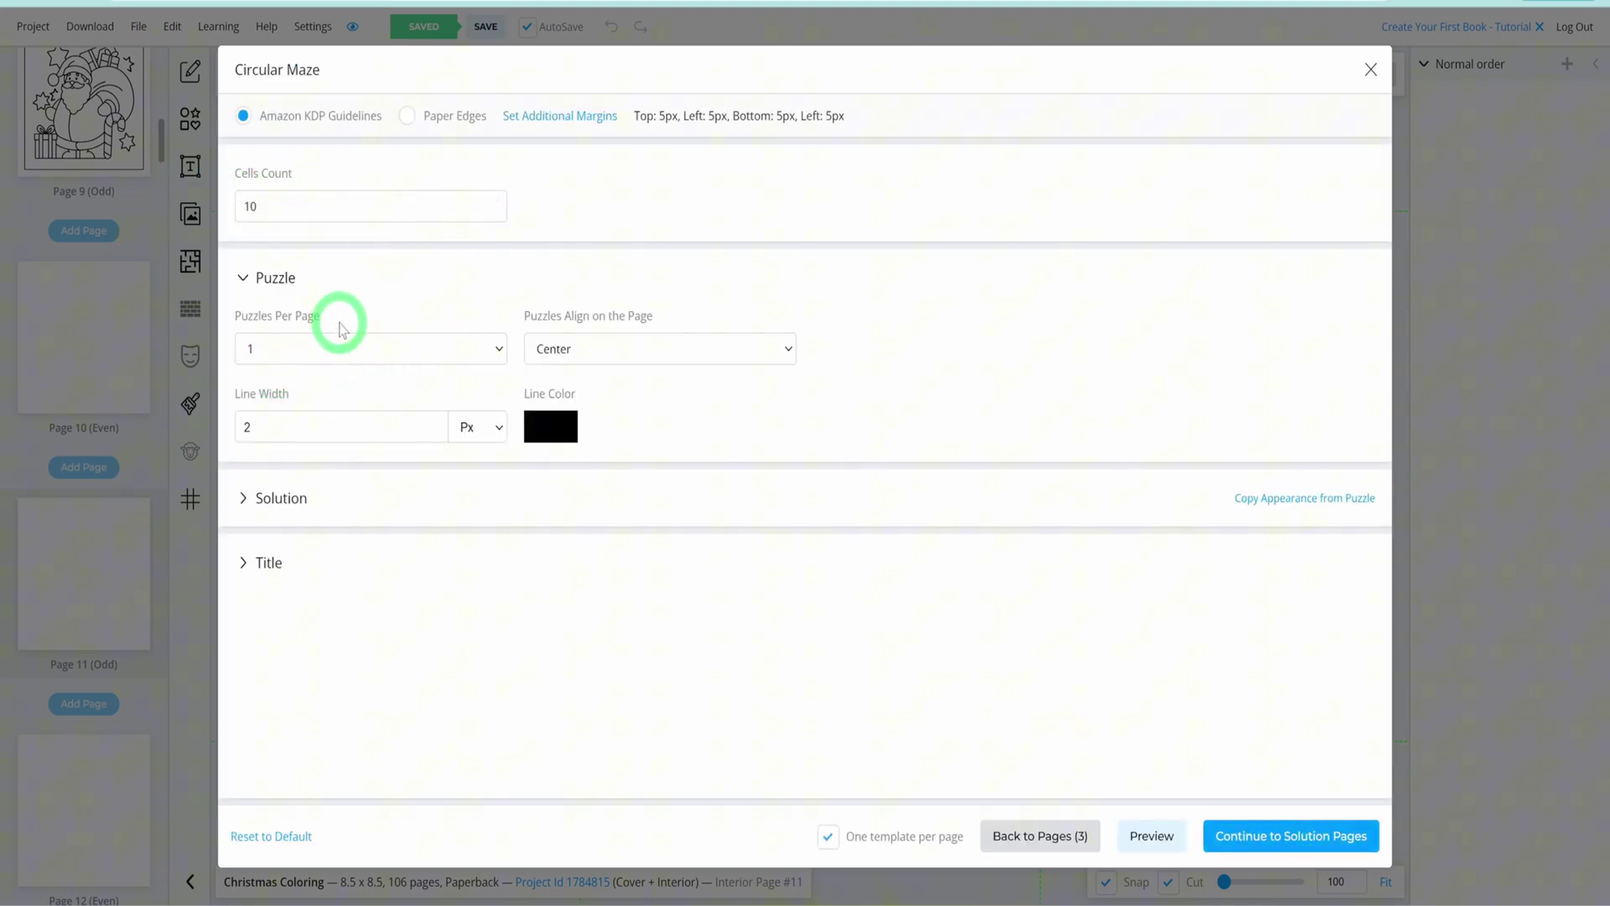
- Keep mazes centred, colour the solution path red (#F90303) and preview Maze #1 with its solution
left_click(718, 351)
left_click(718, 351)
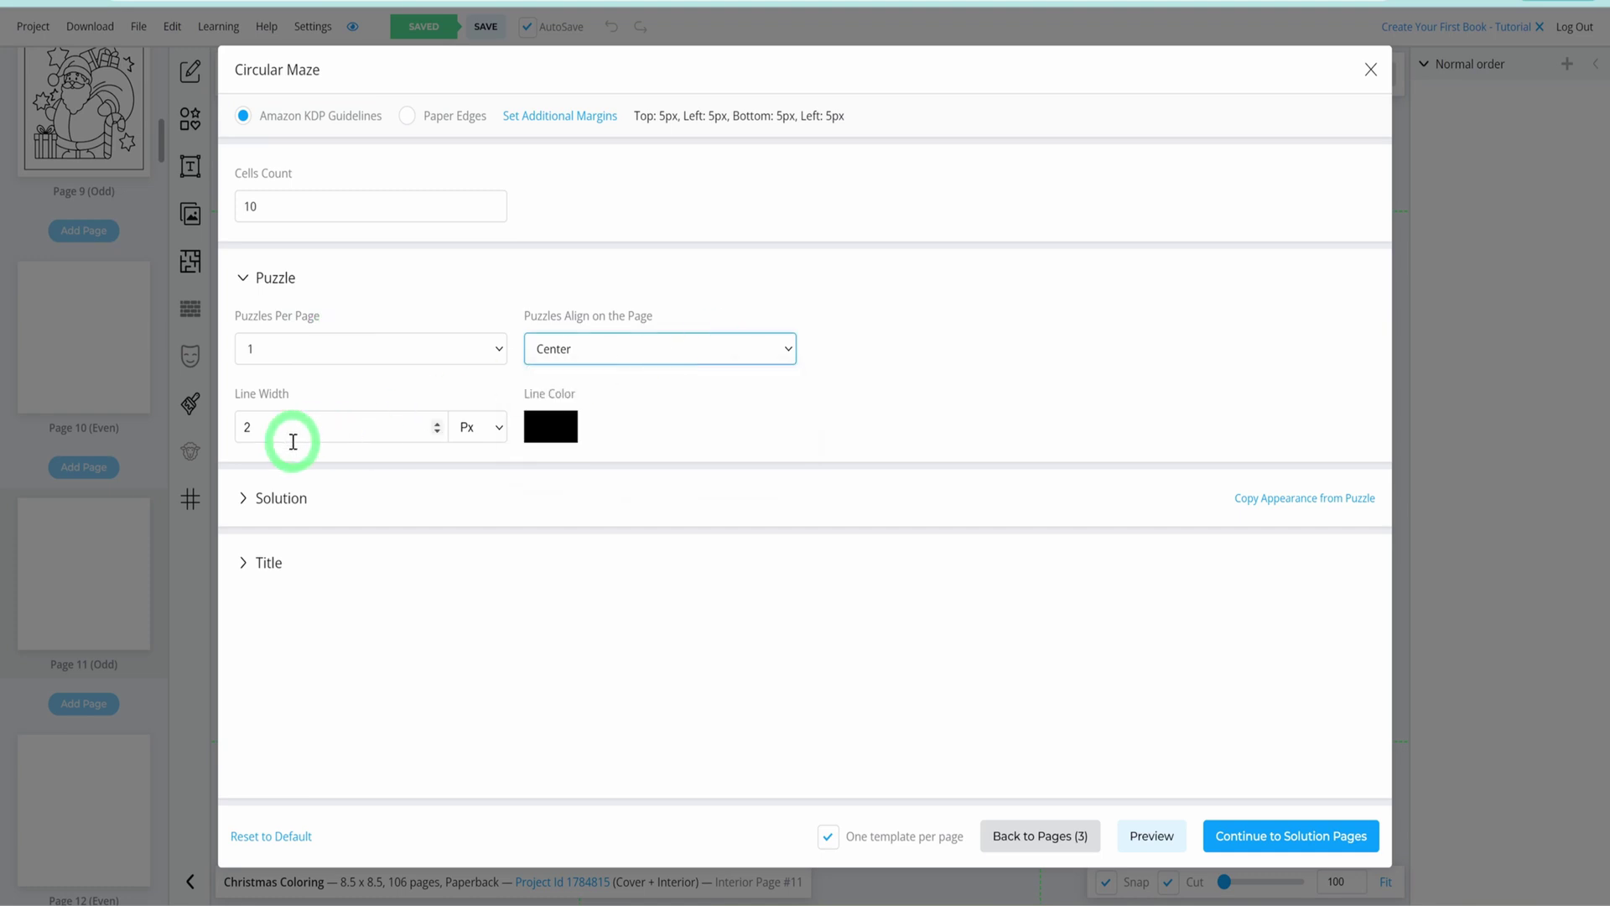
left_click(240, 502)
scroll(406, 532, "down", 2)
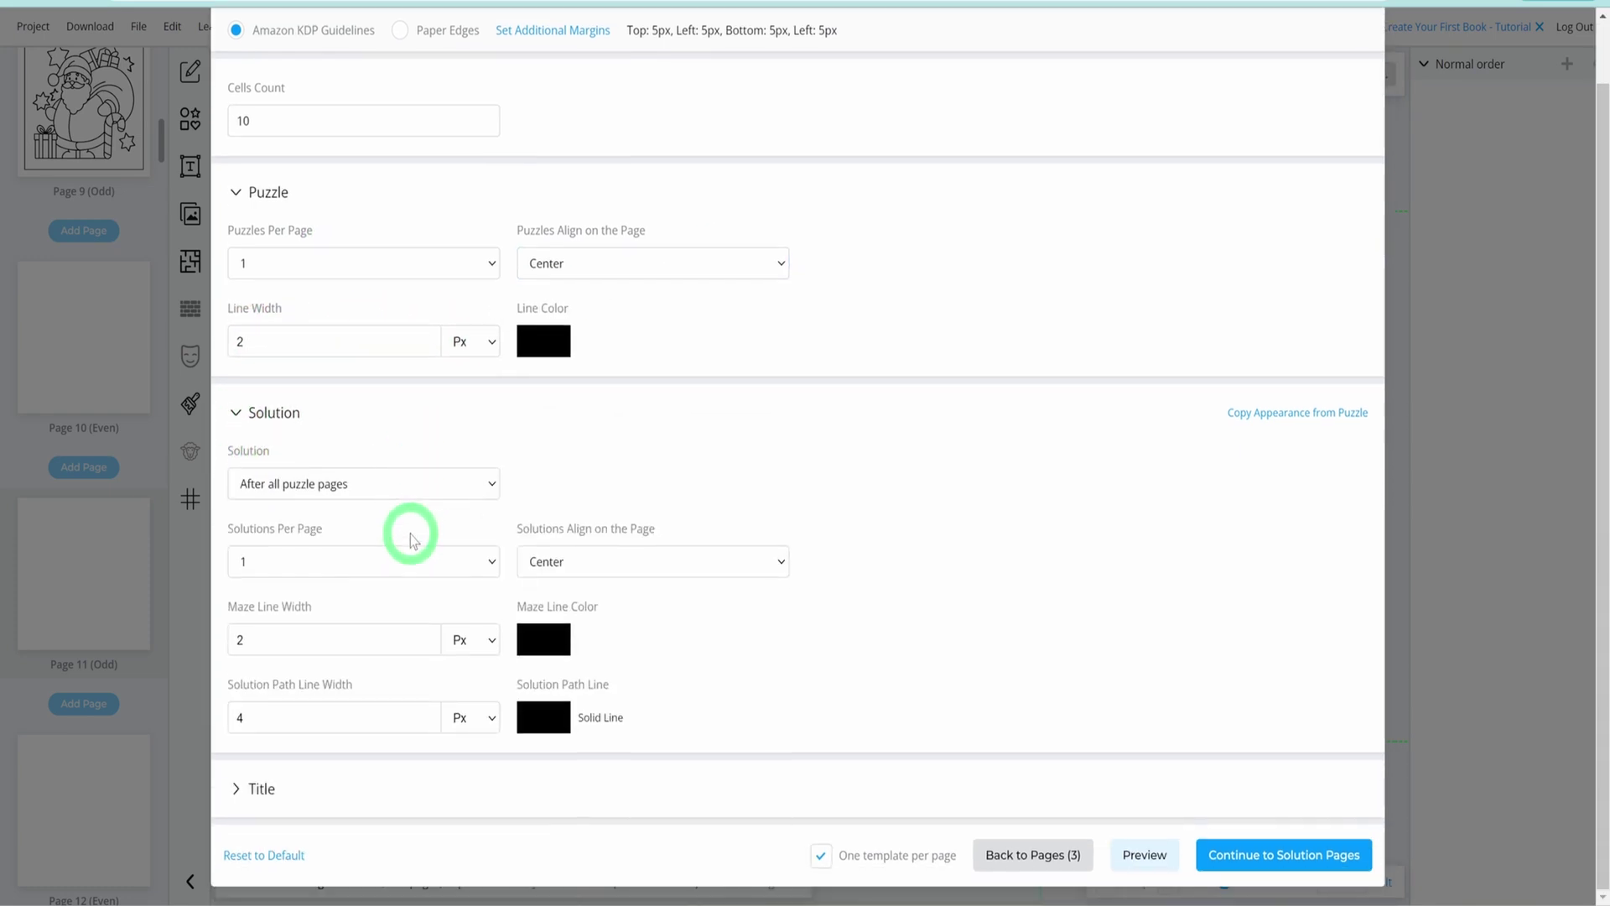
left_click(543, 717)
left_click(725, 686)
left_click(745, 533)
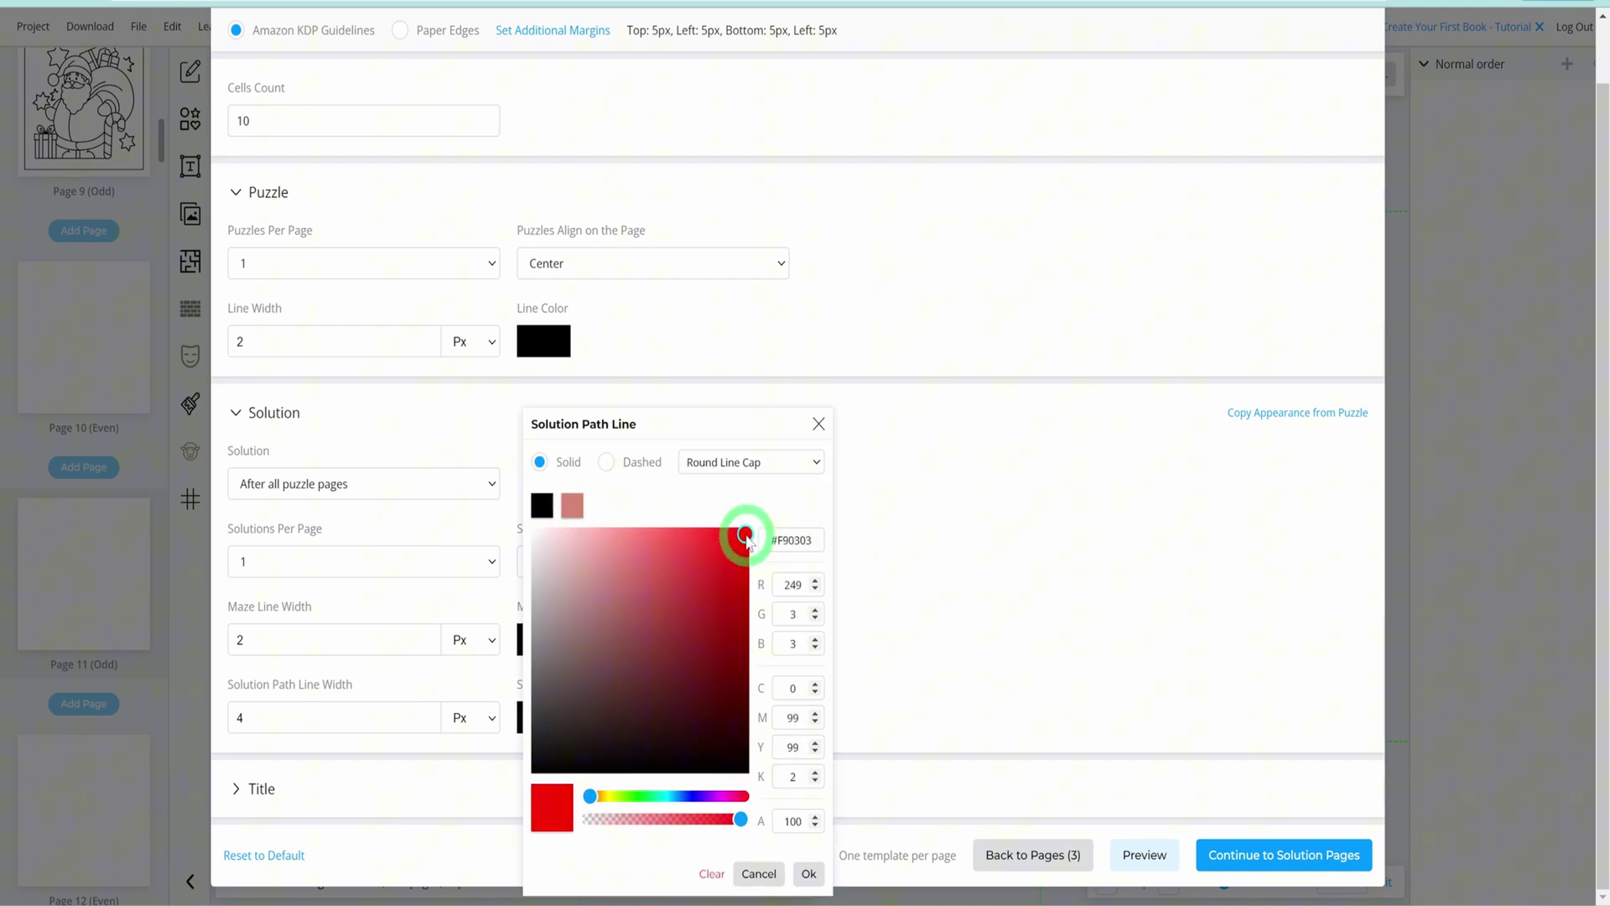
left_click(809, 874)
left_click(1158, 864)
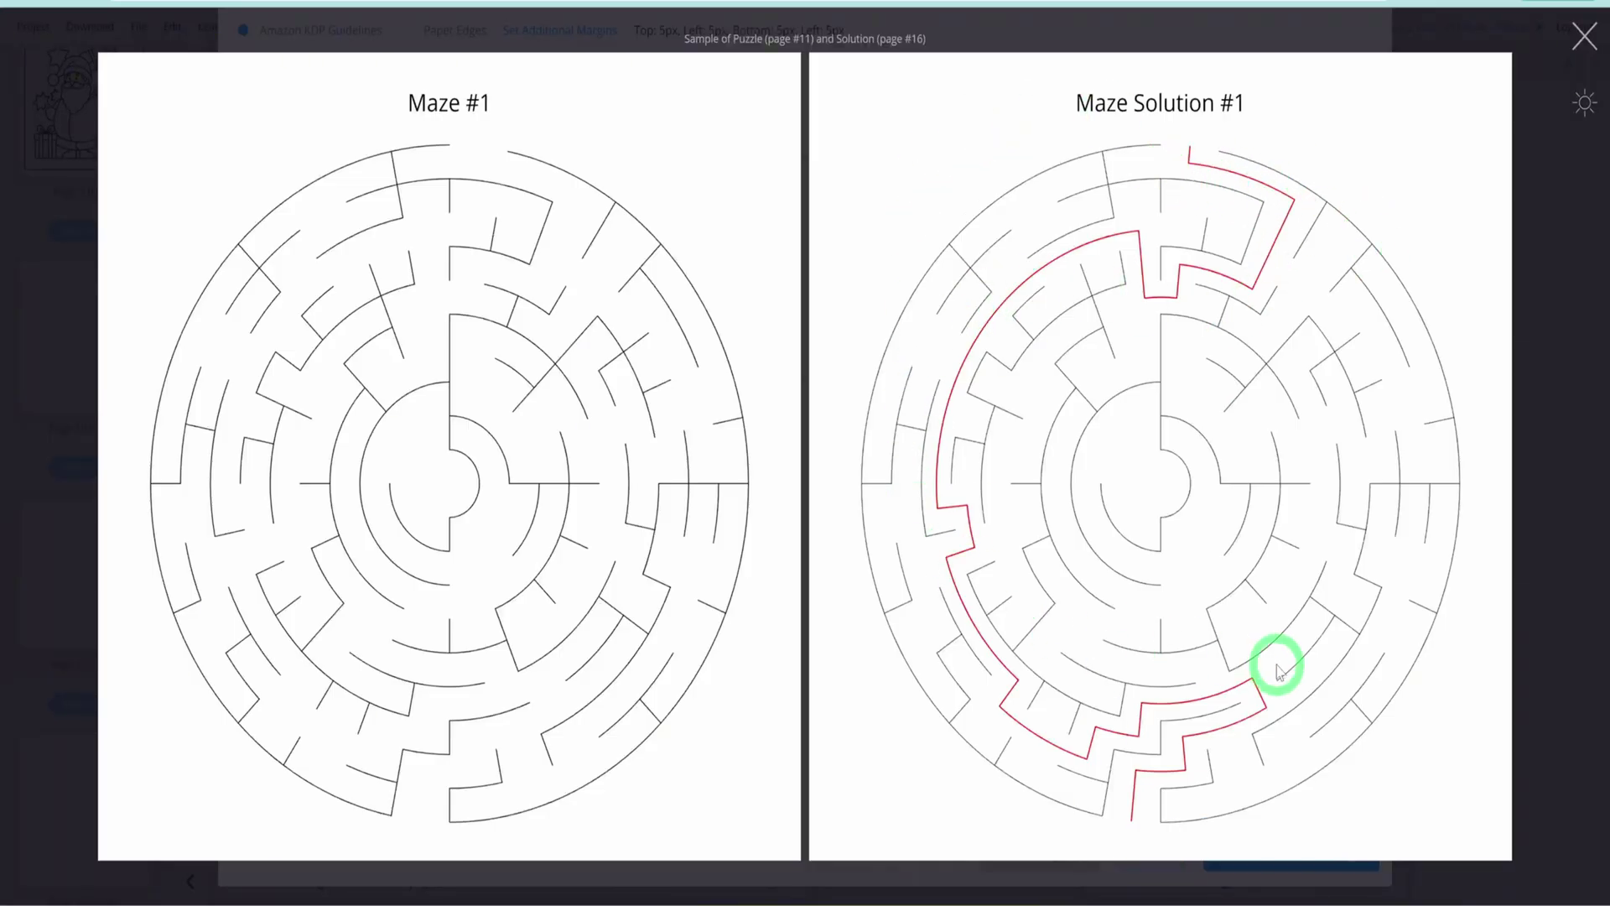
- Keep solution pages 16–18 and generate the circular mazes with their solutions
left_click(1292, 864)
left_click(1291, 856)
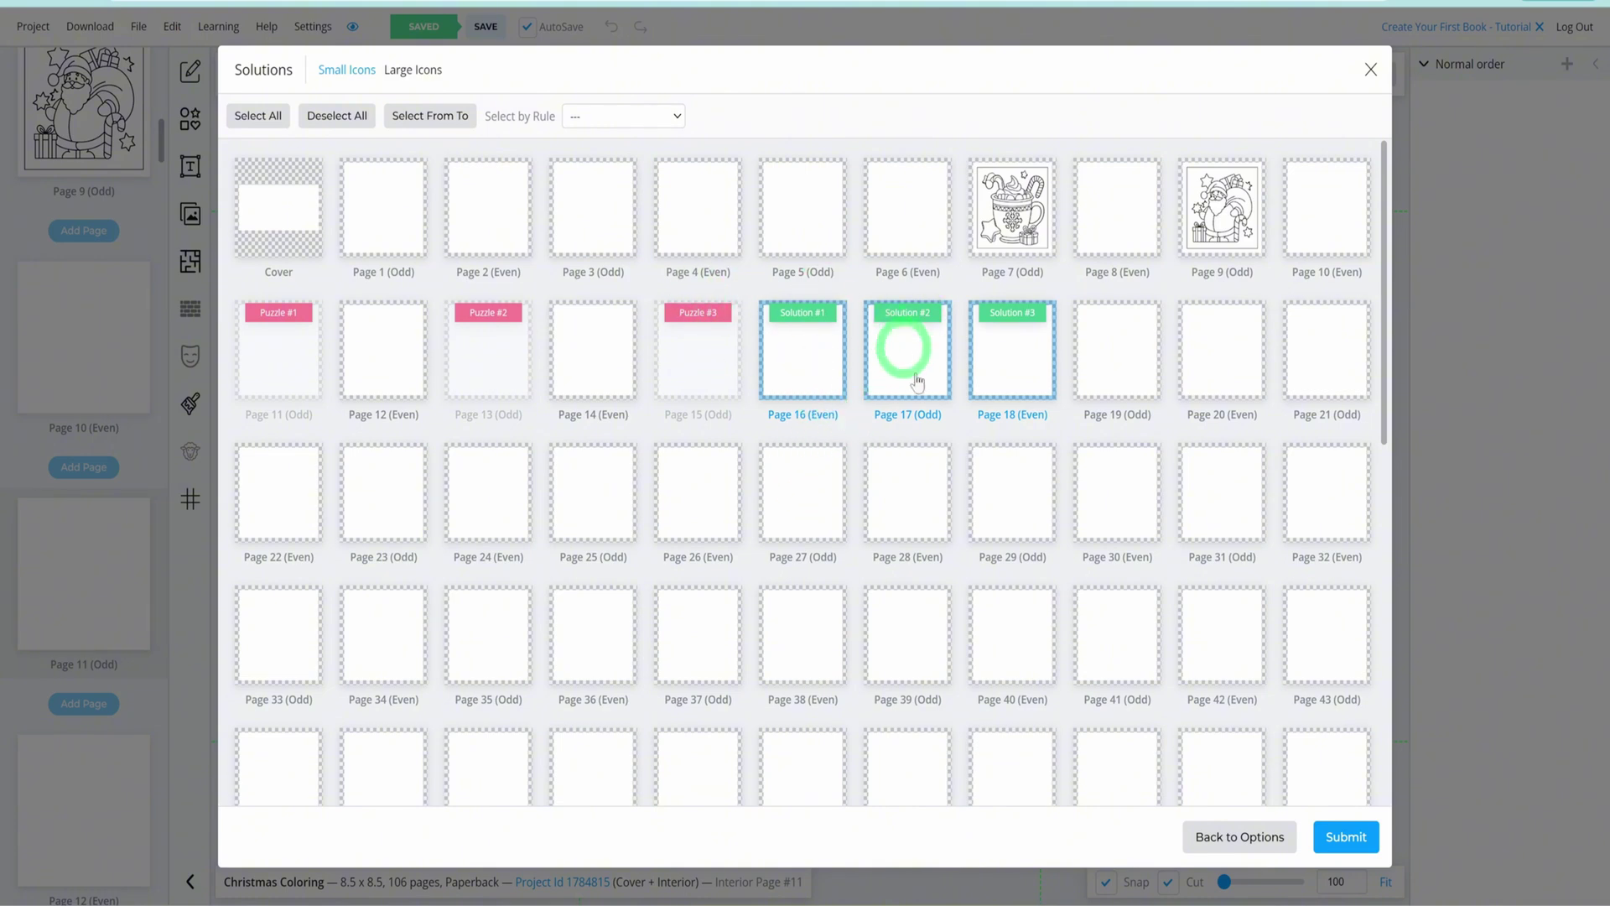
scroll(1114, 635, "down", 10)
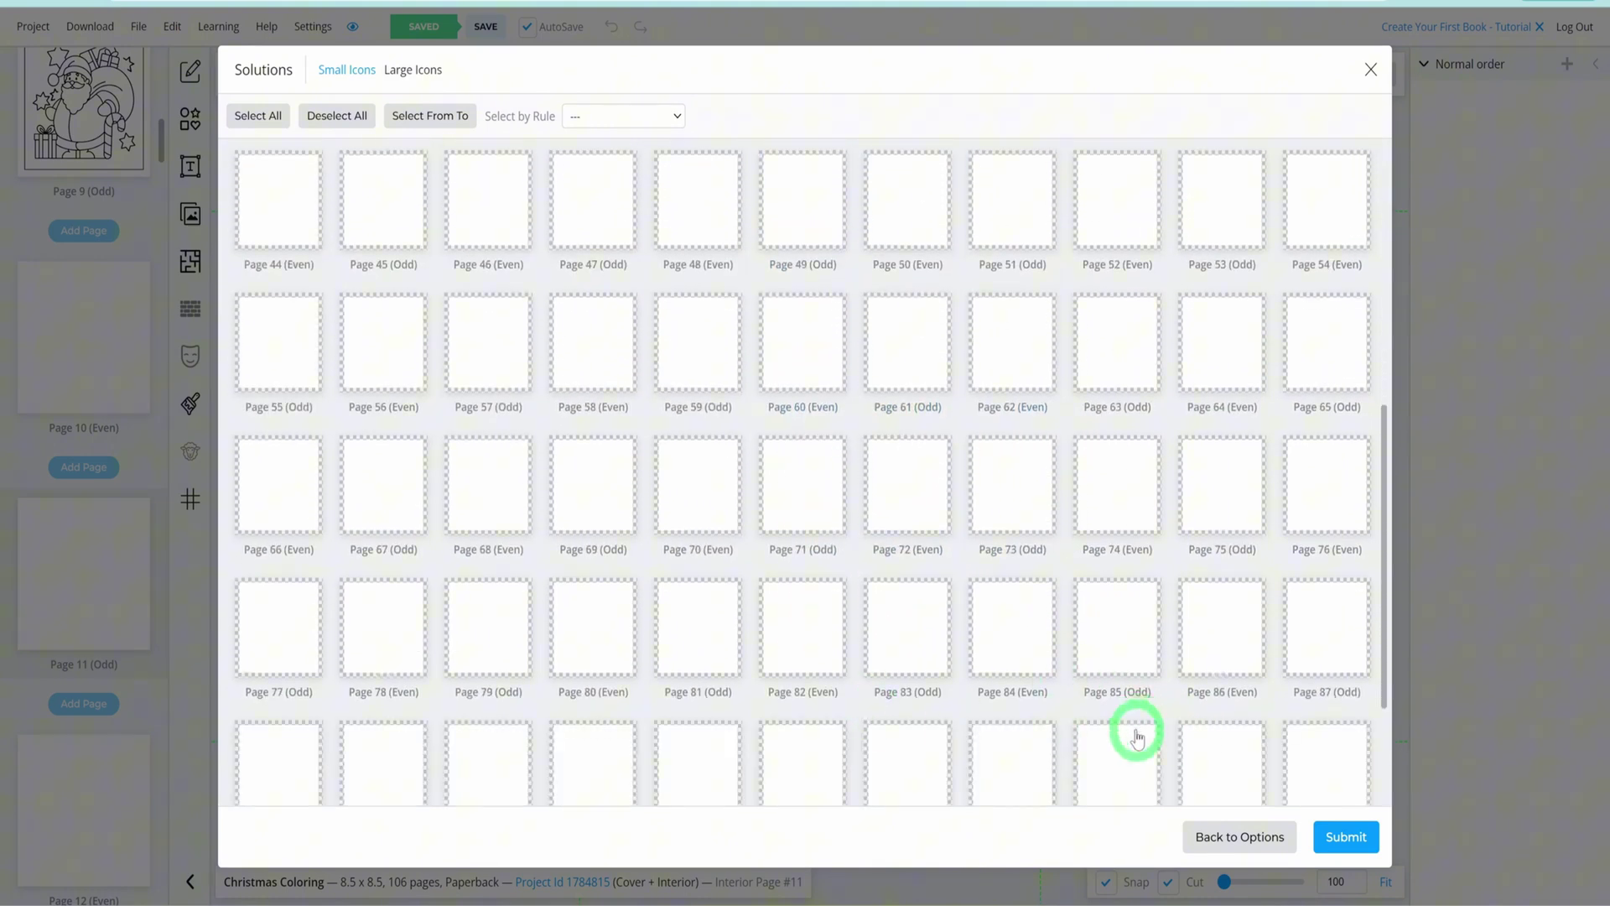
scroll(1137, 731, "up", 10)
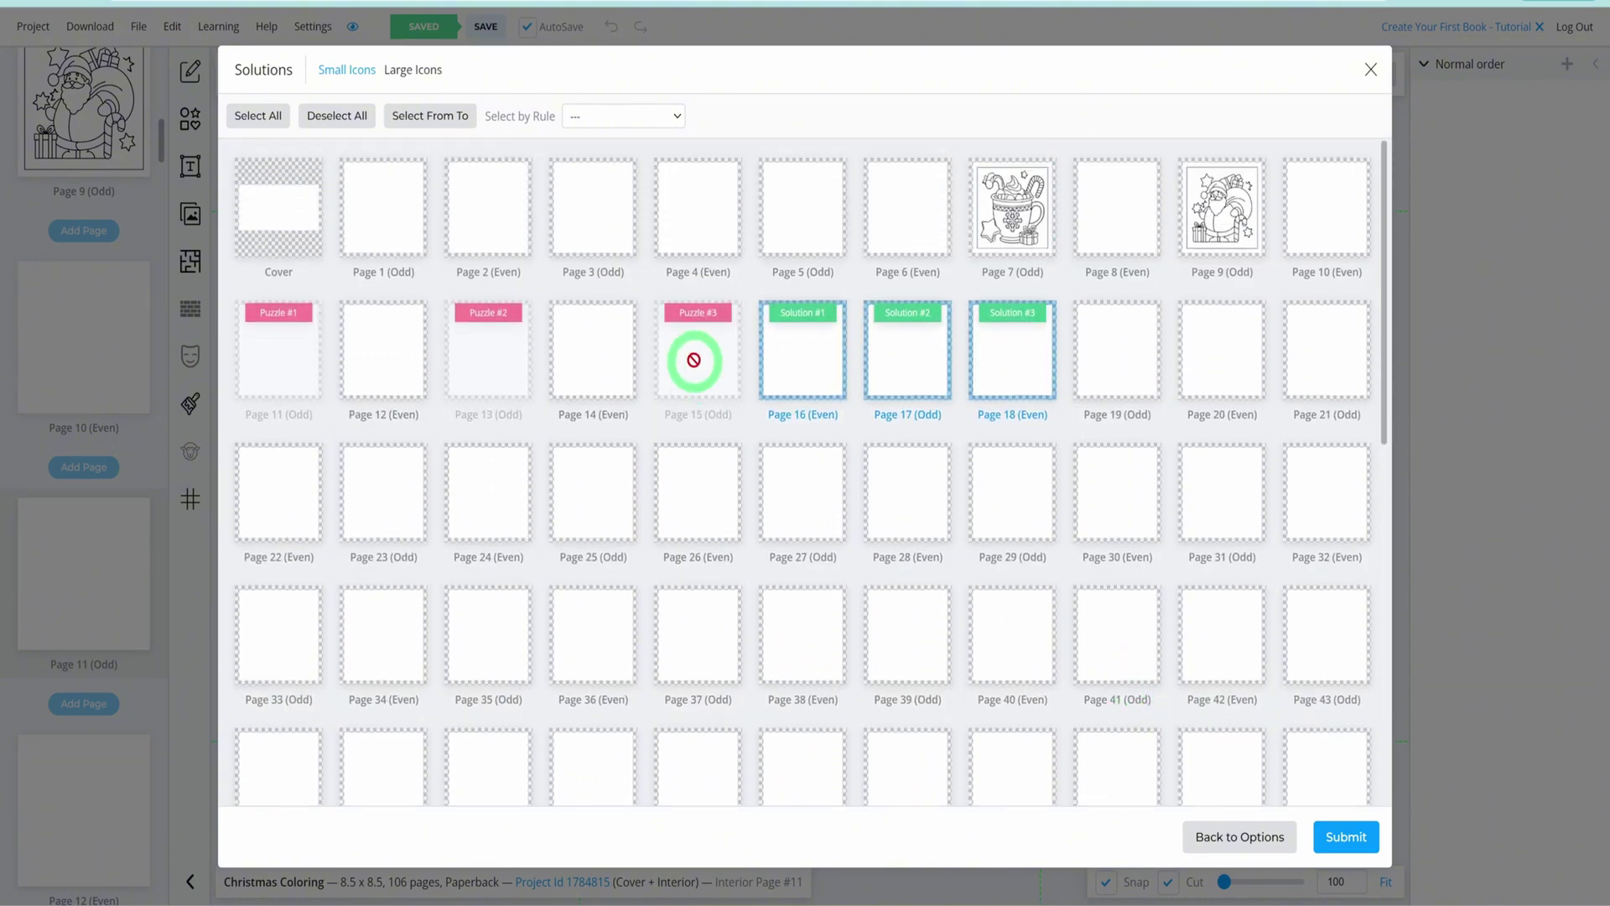
left_click(1345, 836)
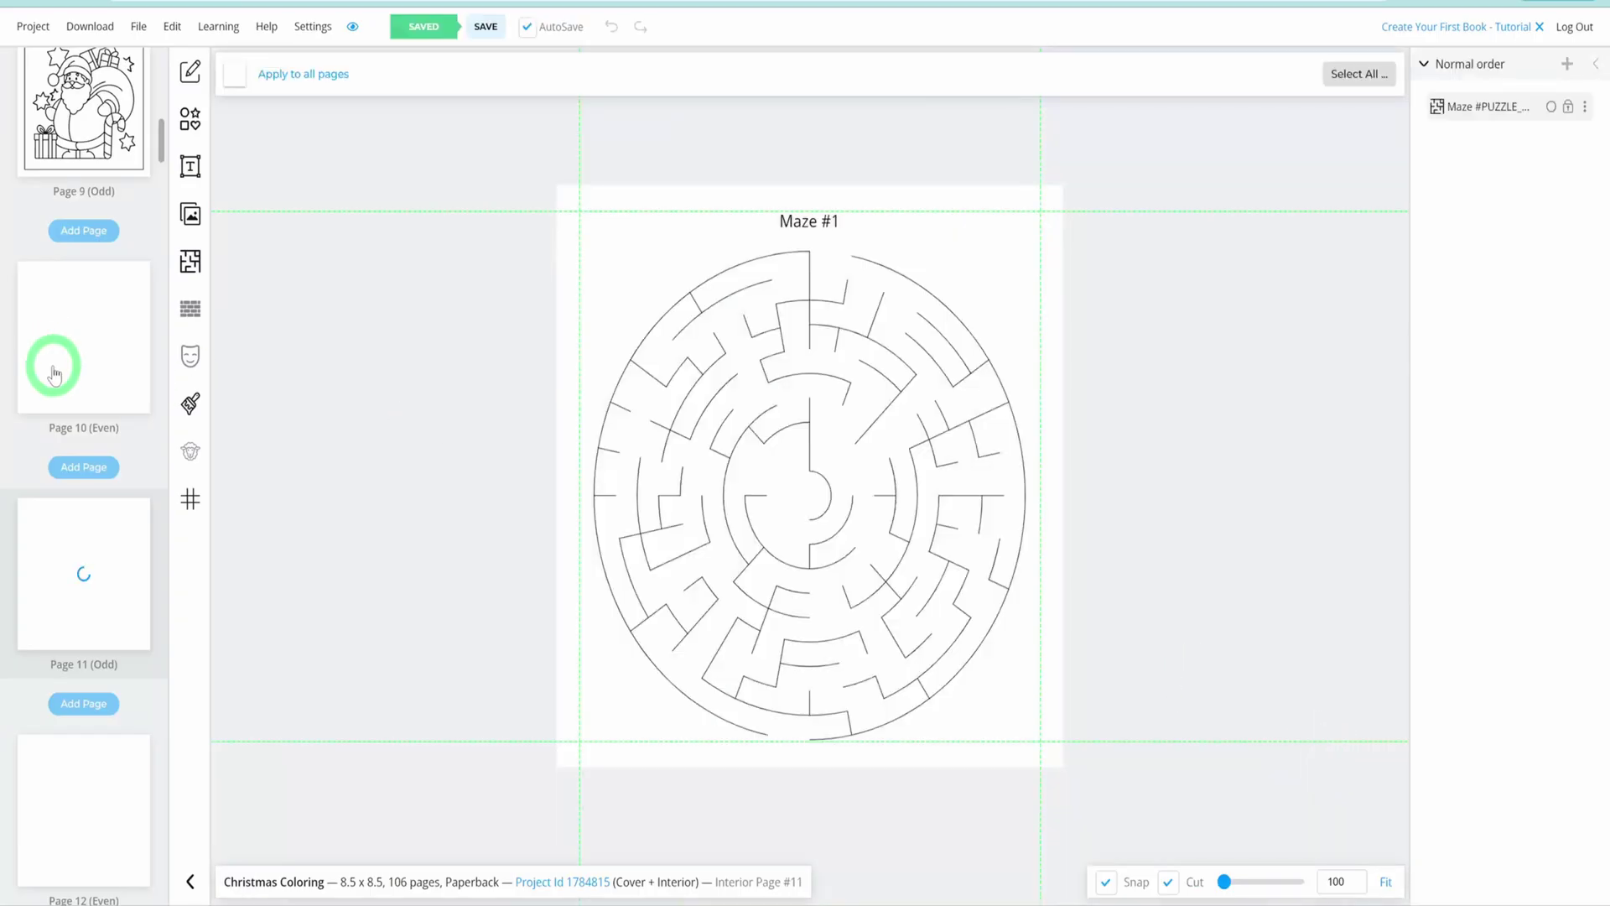
- Check Maze Solutions #1–#3 on pages 16, 17 and 18
scroll(109, 521, "down", 5)
scroll(99, 312, "down", 10)
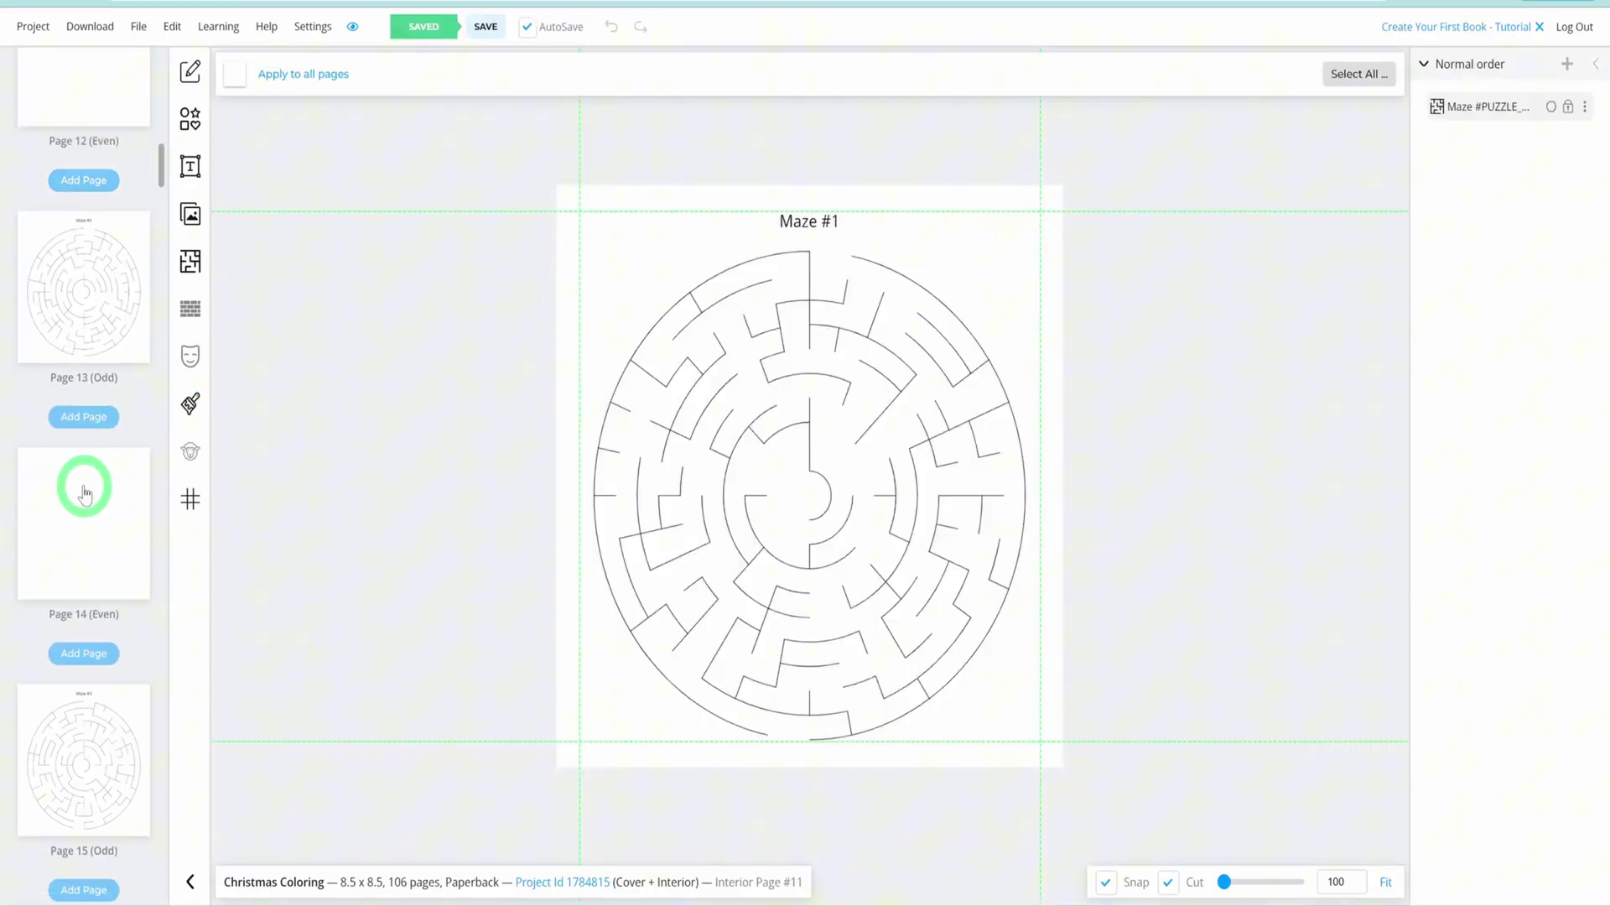
left_click(87, 352)
left_click(101, 576)
left_click(96, 801)
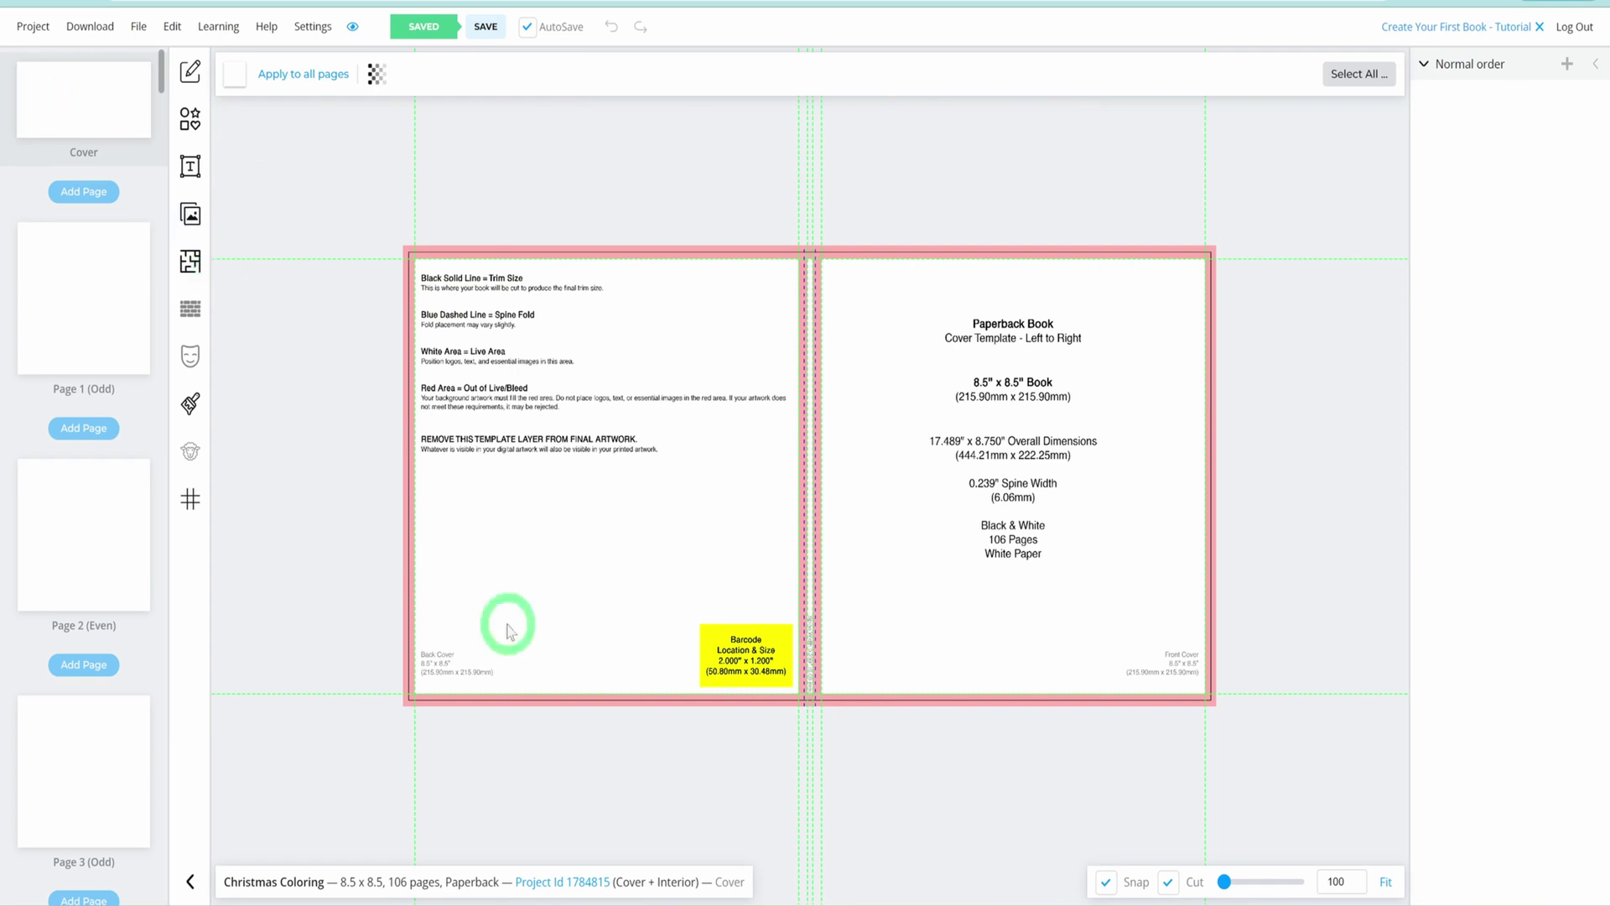
- Set the cover template opacity slider to 31 and confirm it
left_click(377, 74)
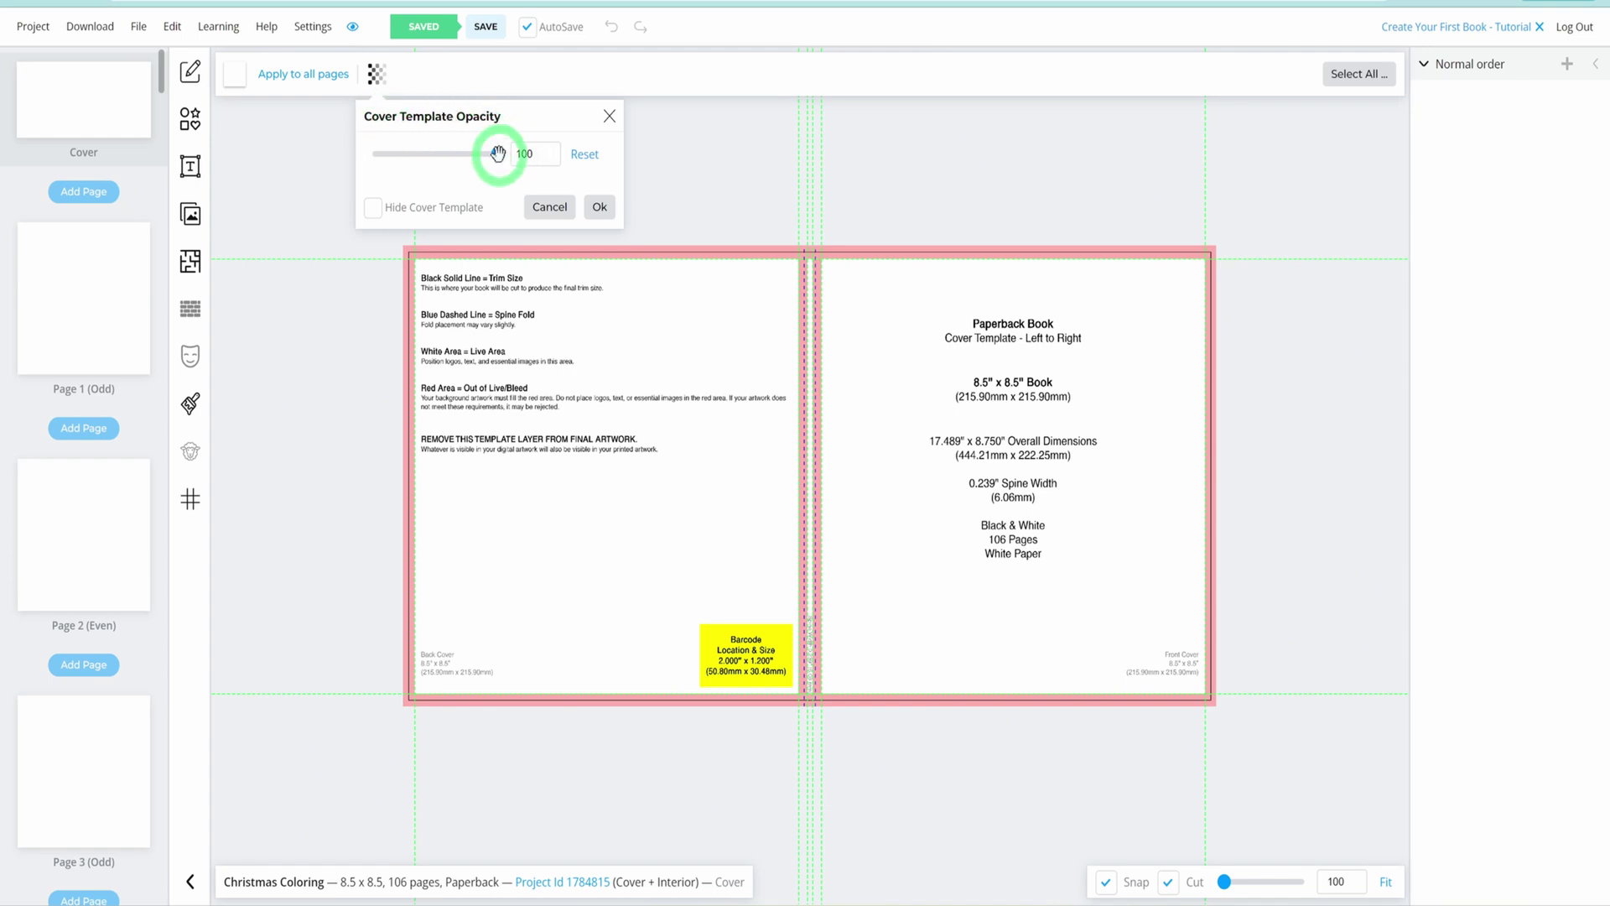
left_click_drag(498, 154, 389, 154)
left_click(373, 207)
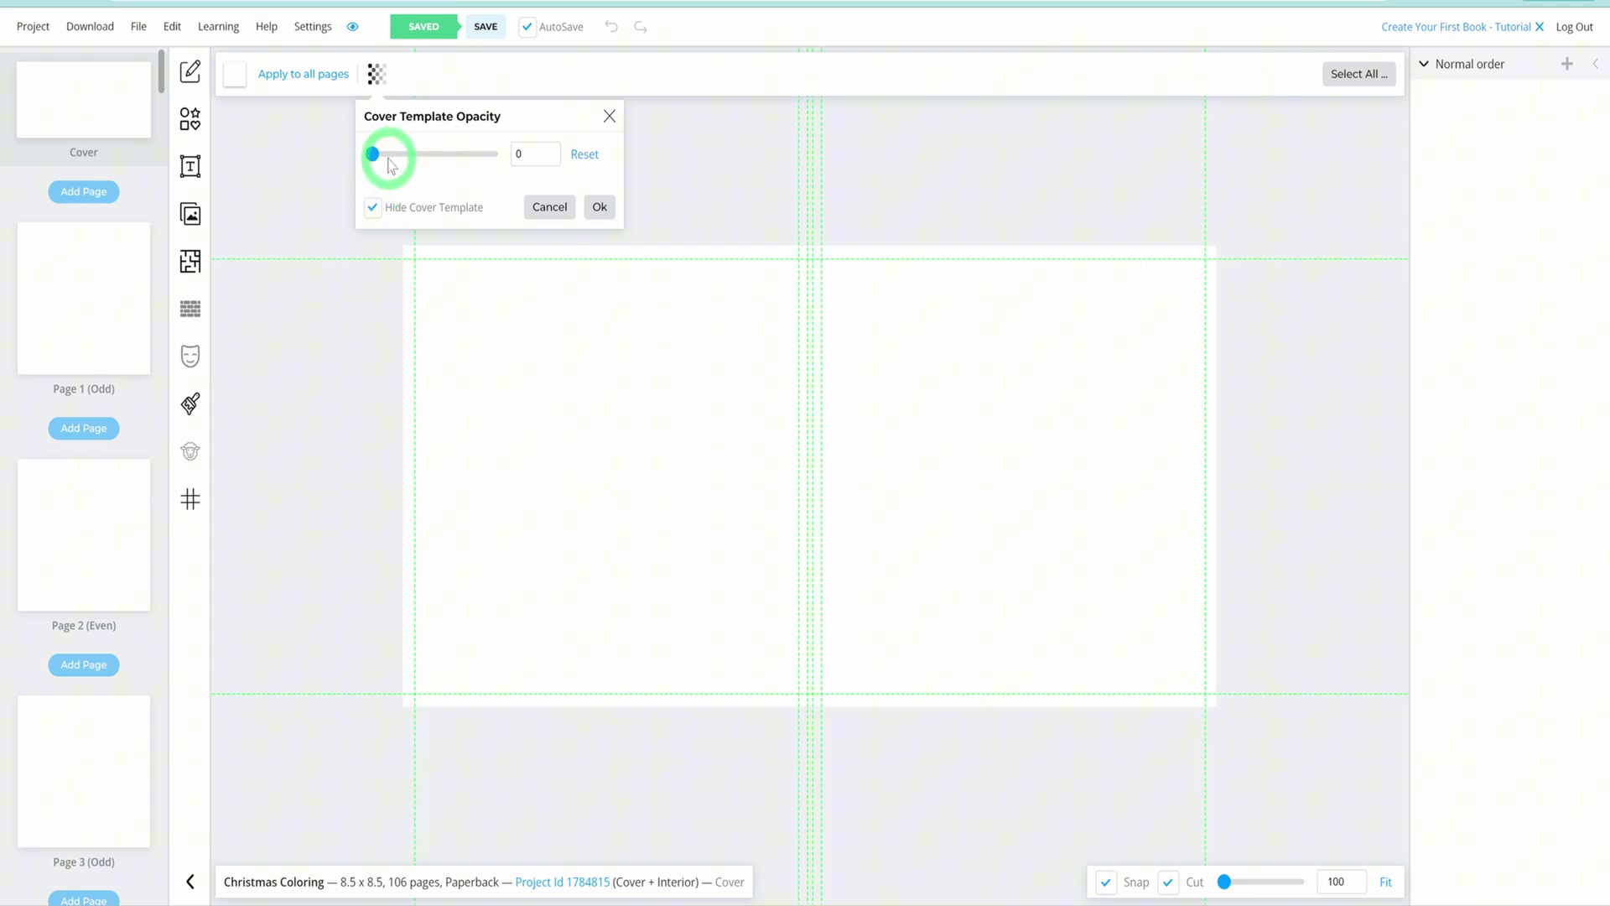
left_click(373, 207)
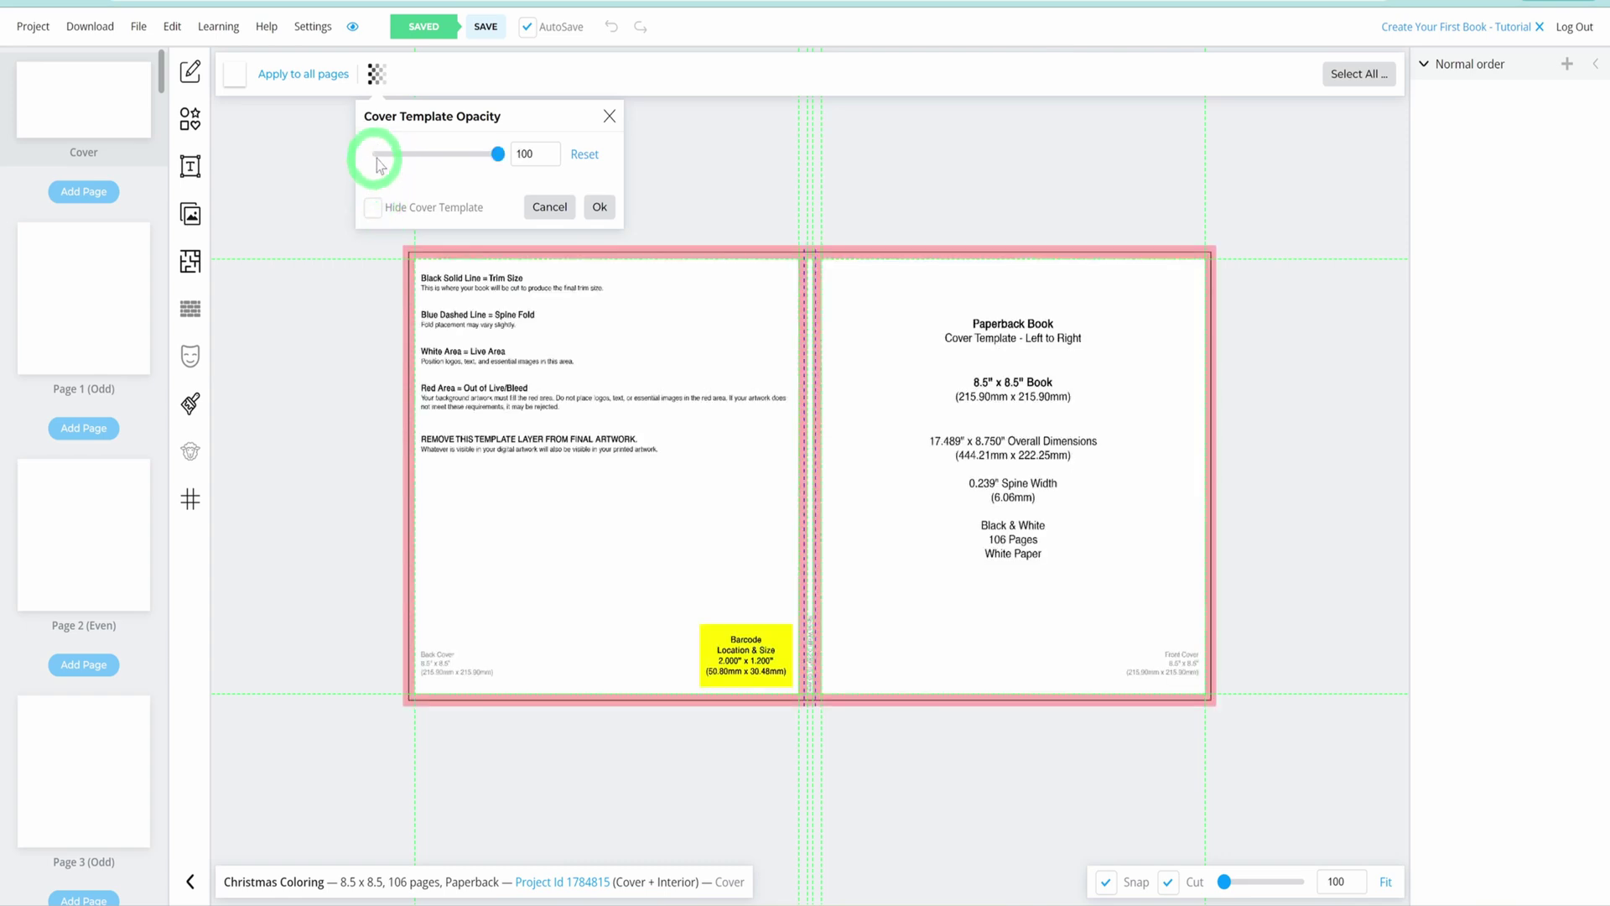
left_click_drag(495, 154, 412, 156)
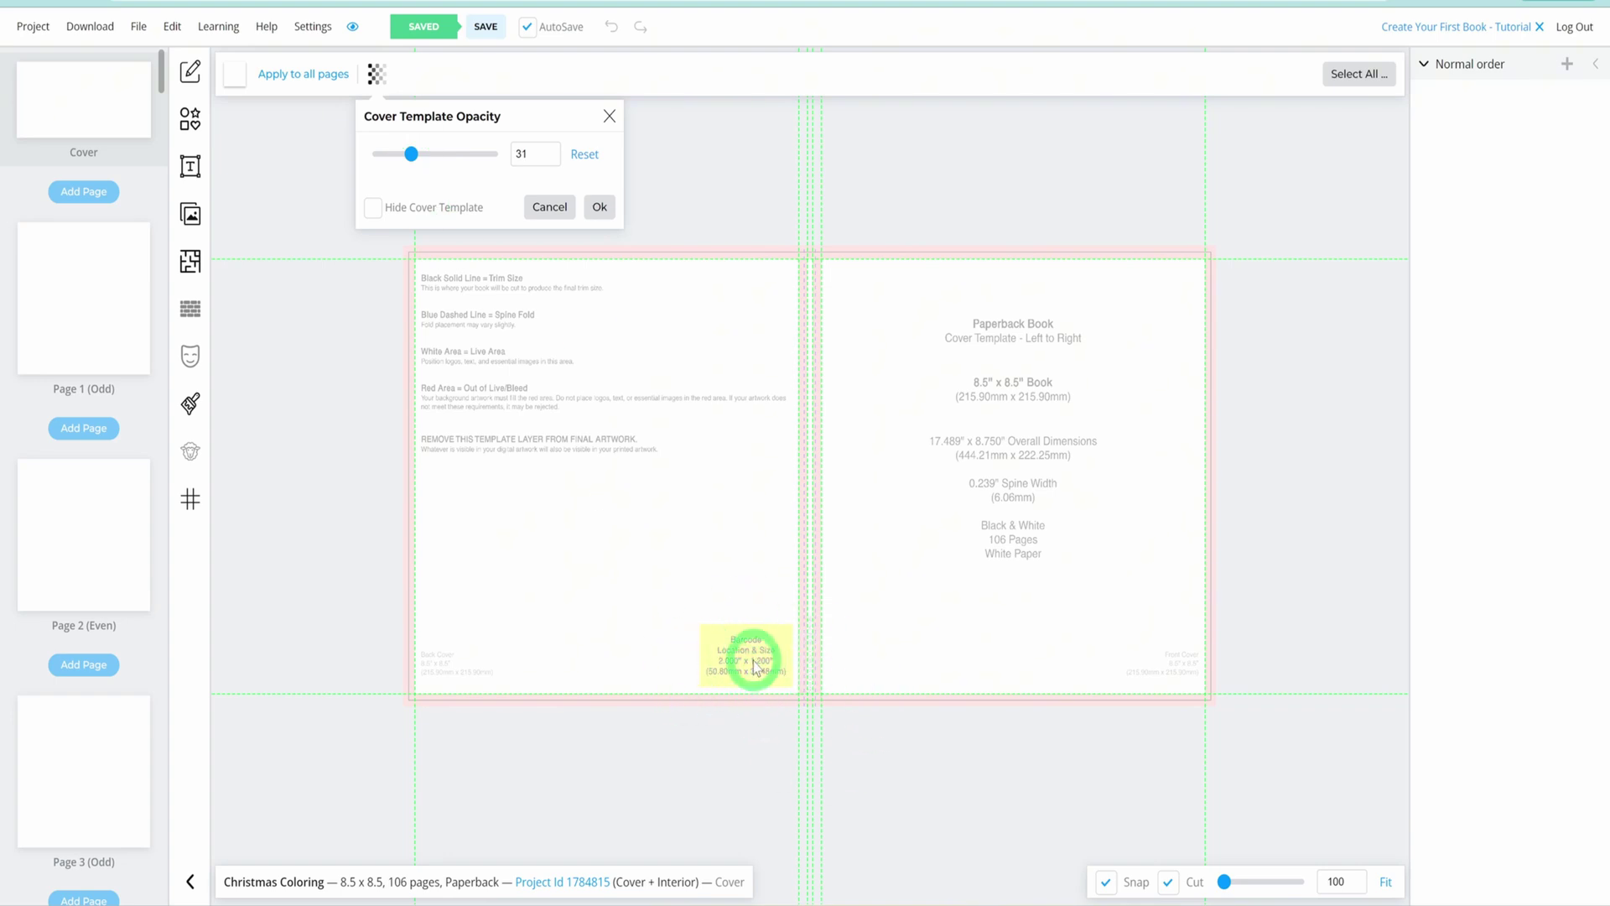
left_click(601, 207)
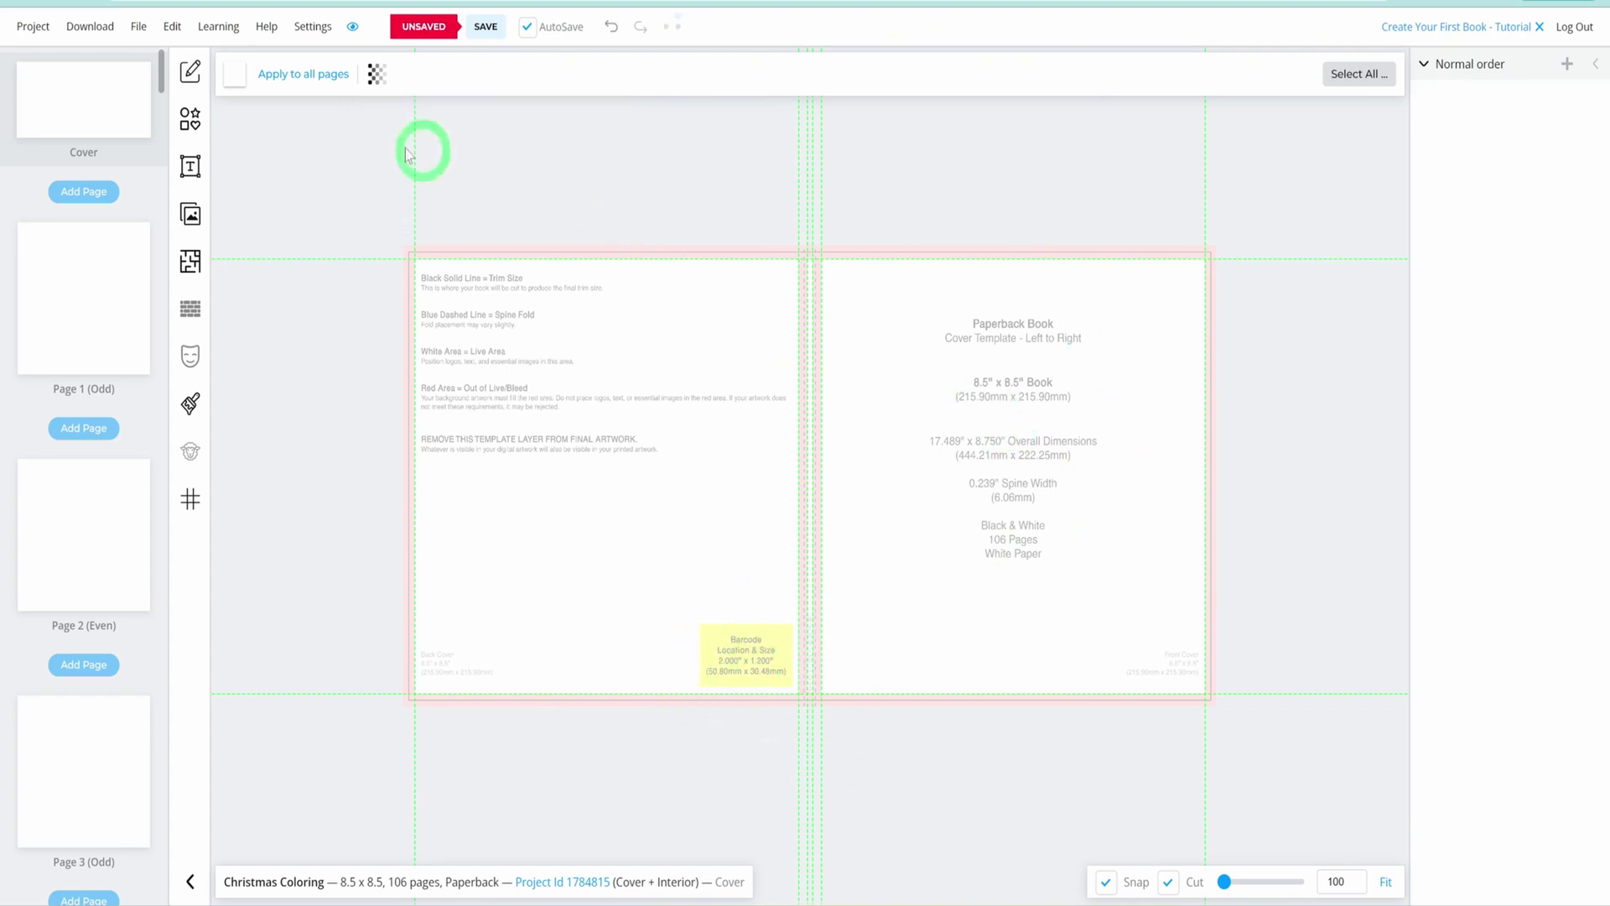
- Place the gingerbread image 1.webp from My Uploads and size it on the front cover
left_click(191, 215)
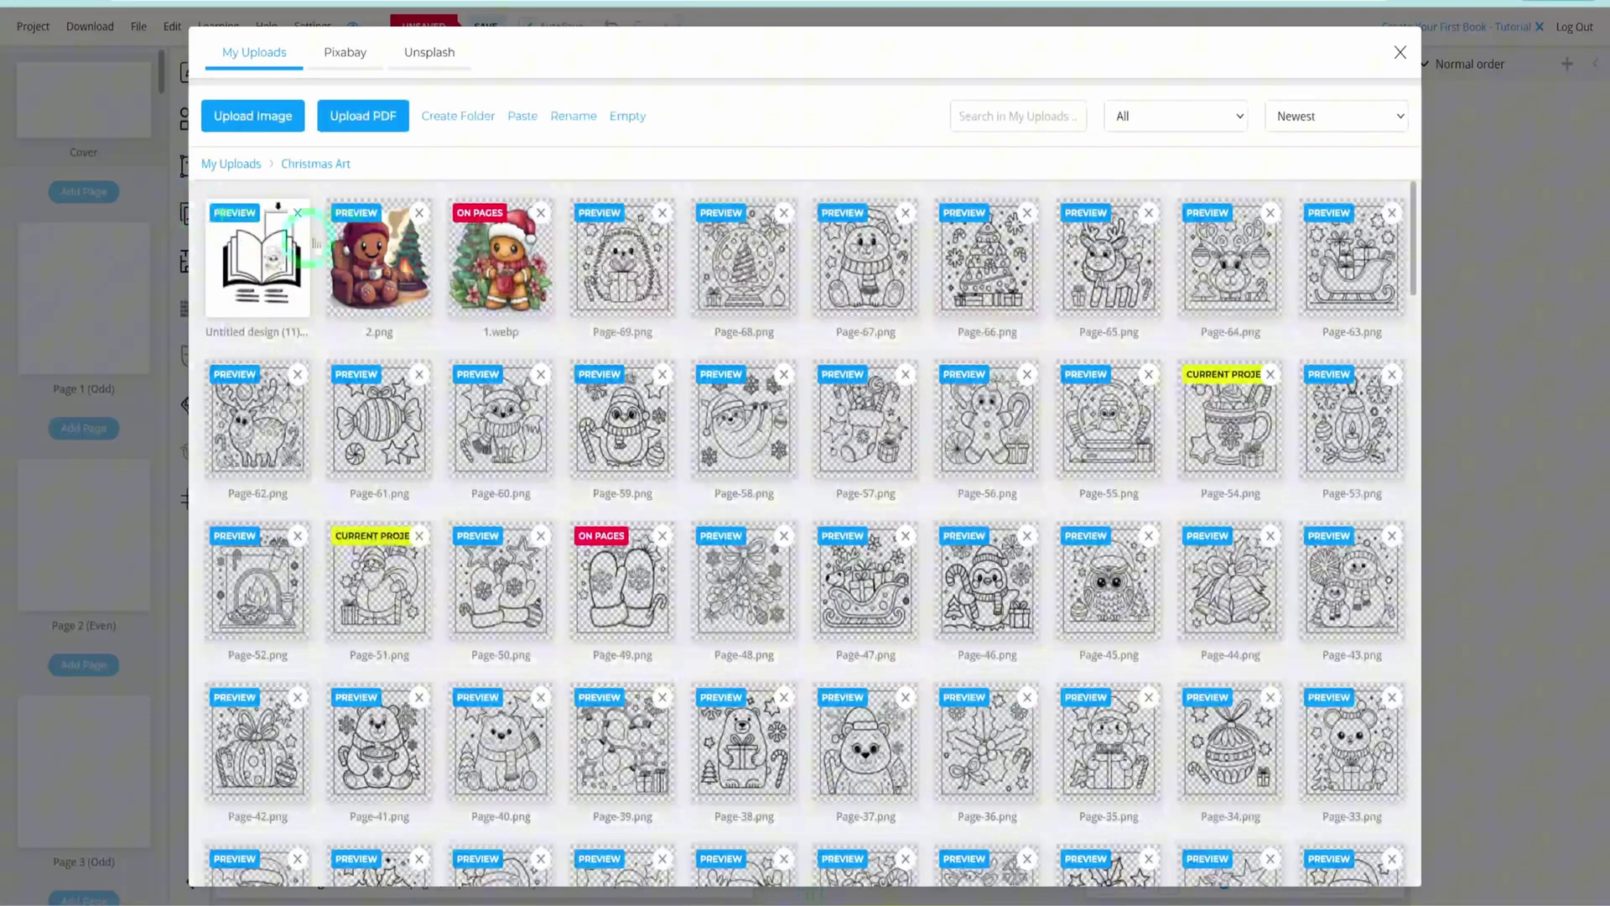
left_click(496, 277)
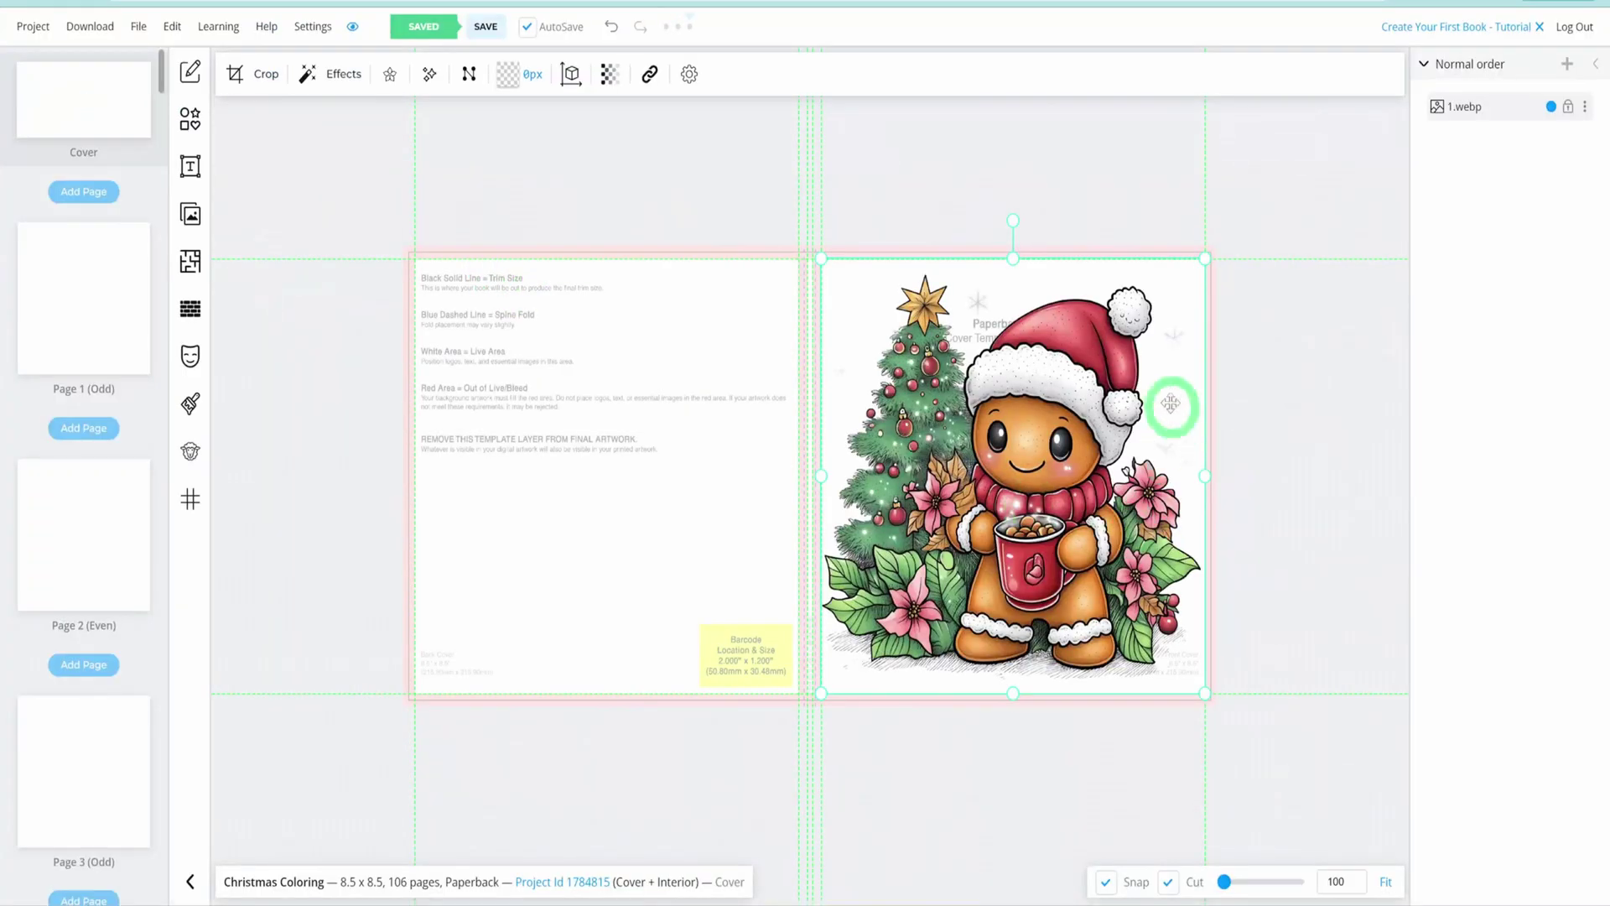
left_click_drag(1206, 258, 1146, 333)
- Add a heading, move it to the top of the front cover and enlarge it
left_click(190, 168)
left_click(277, 89)
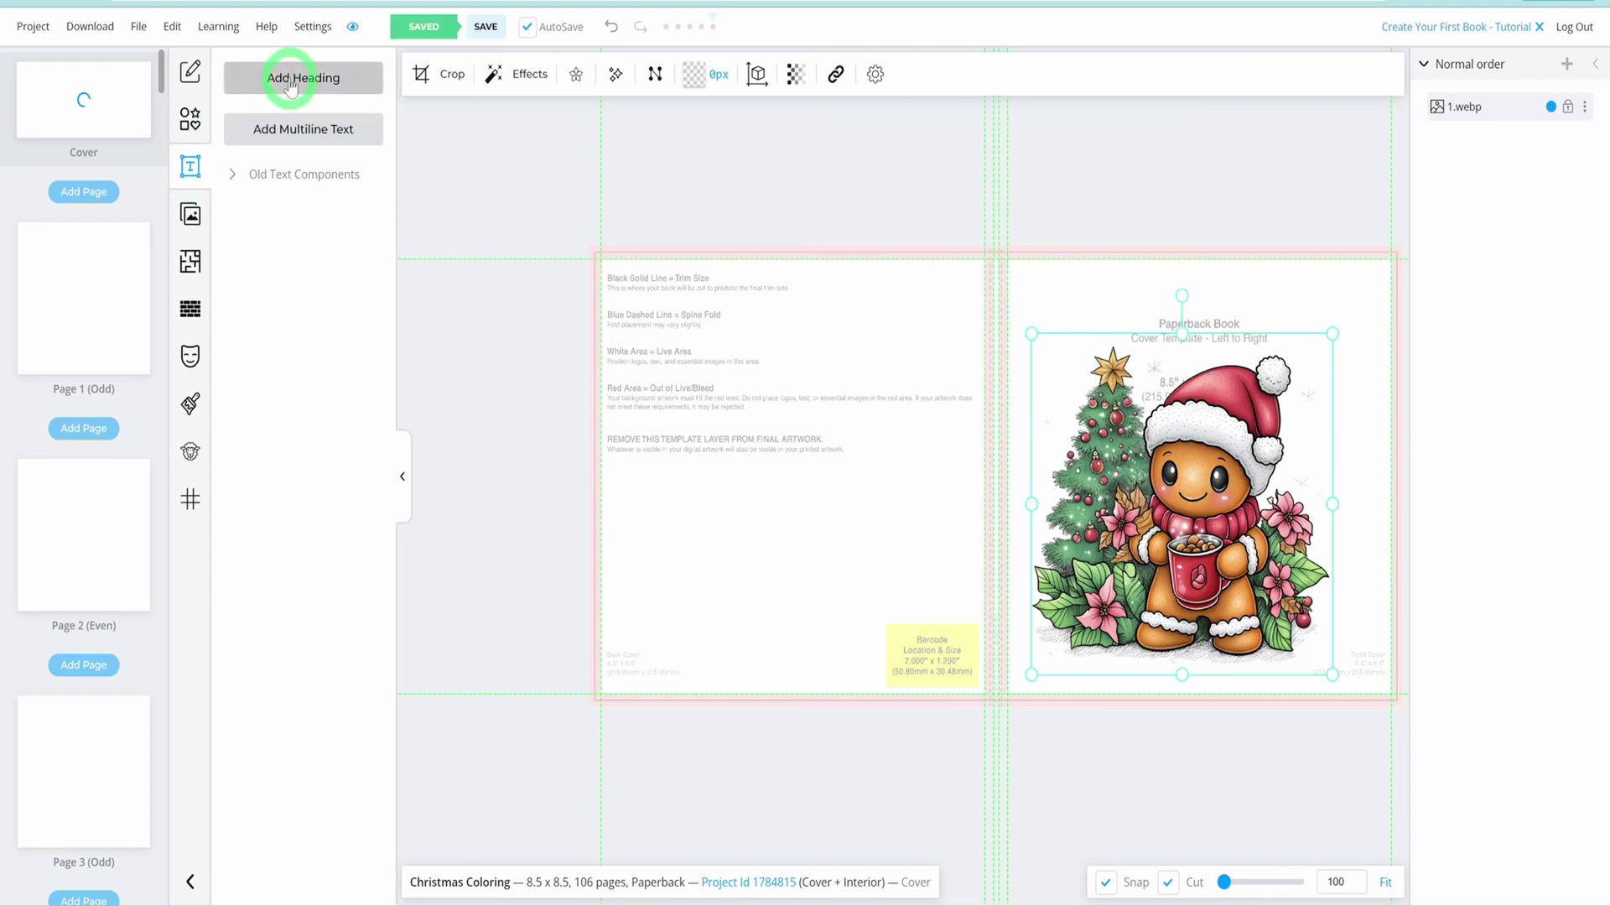
left_click_drag(995, 476, 1174, 295)
left_click_drag(1263, 318, 1341, 343)
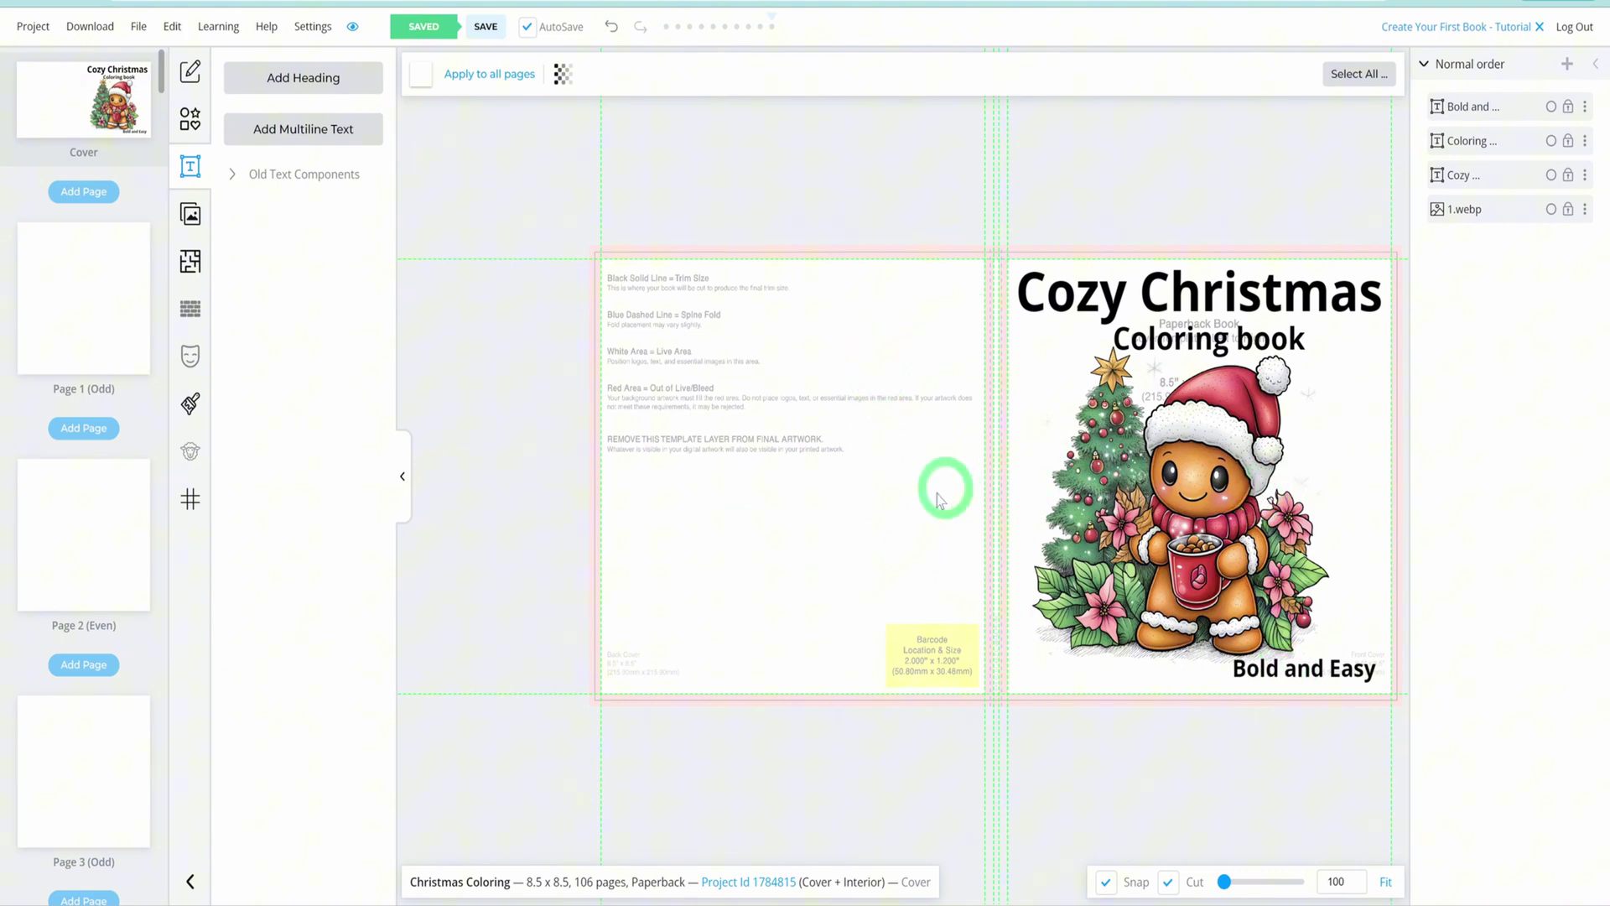
- Turn the cover background pink and make the title white with a black stroke of width 8
left_click(424, 84)
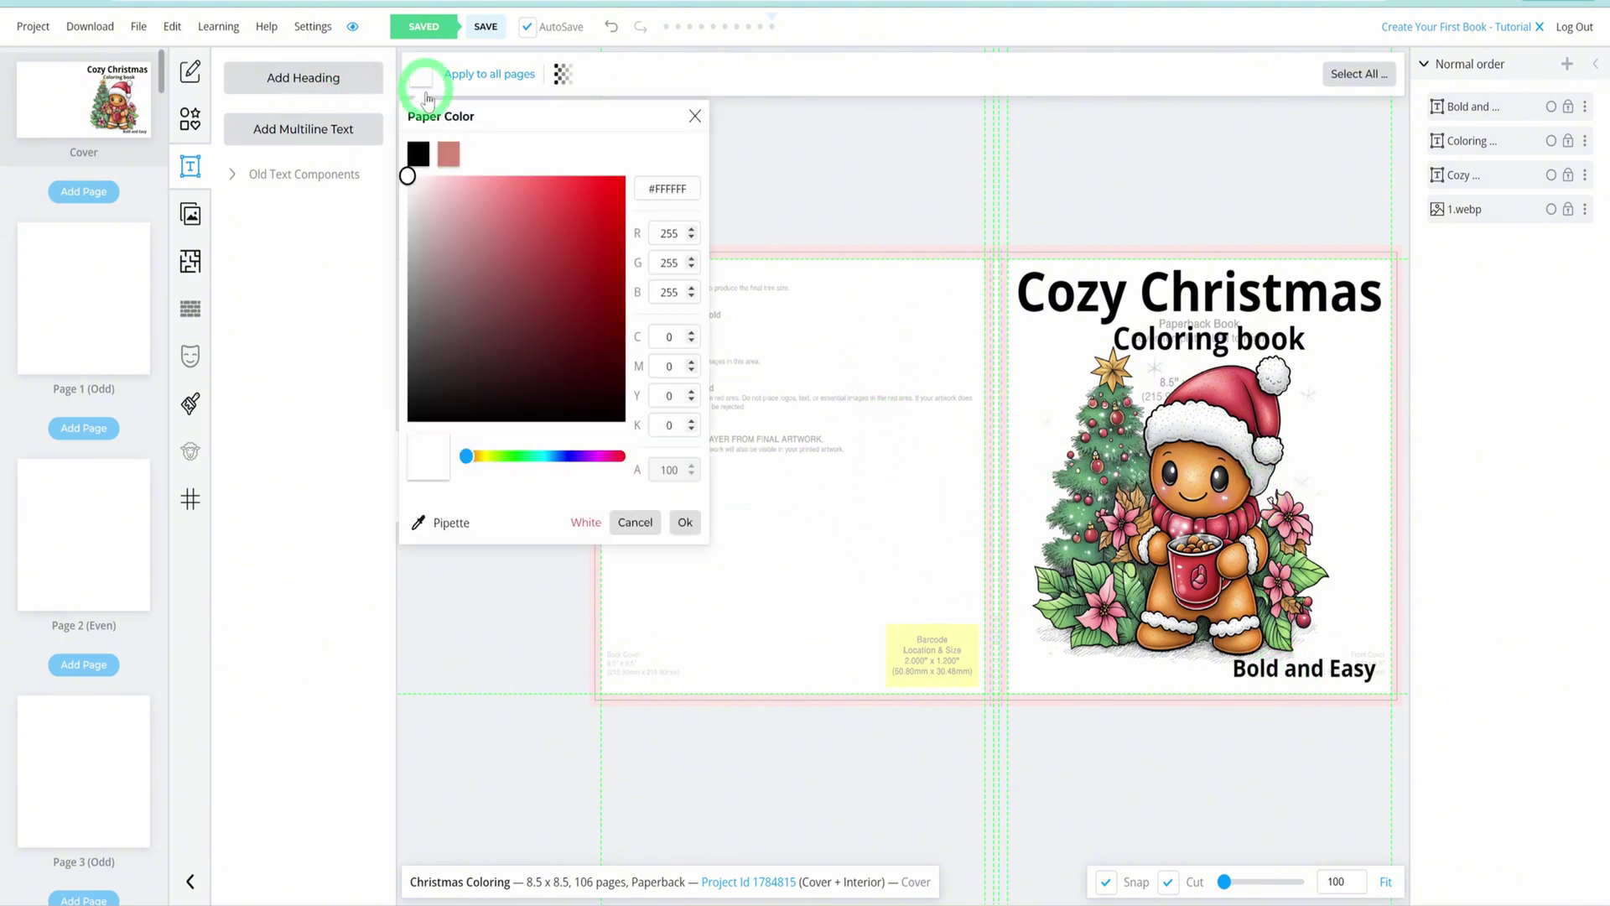
left_click(447, 151)
left_click(580, 76)
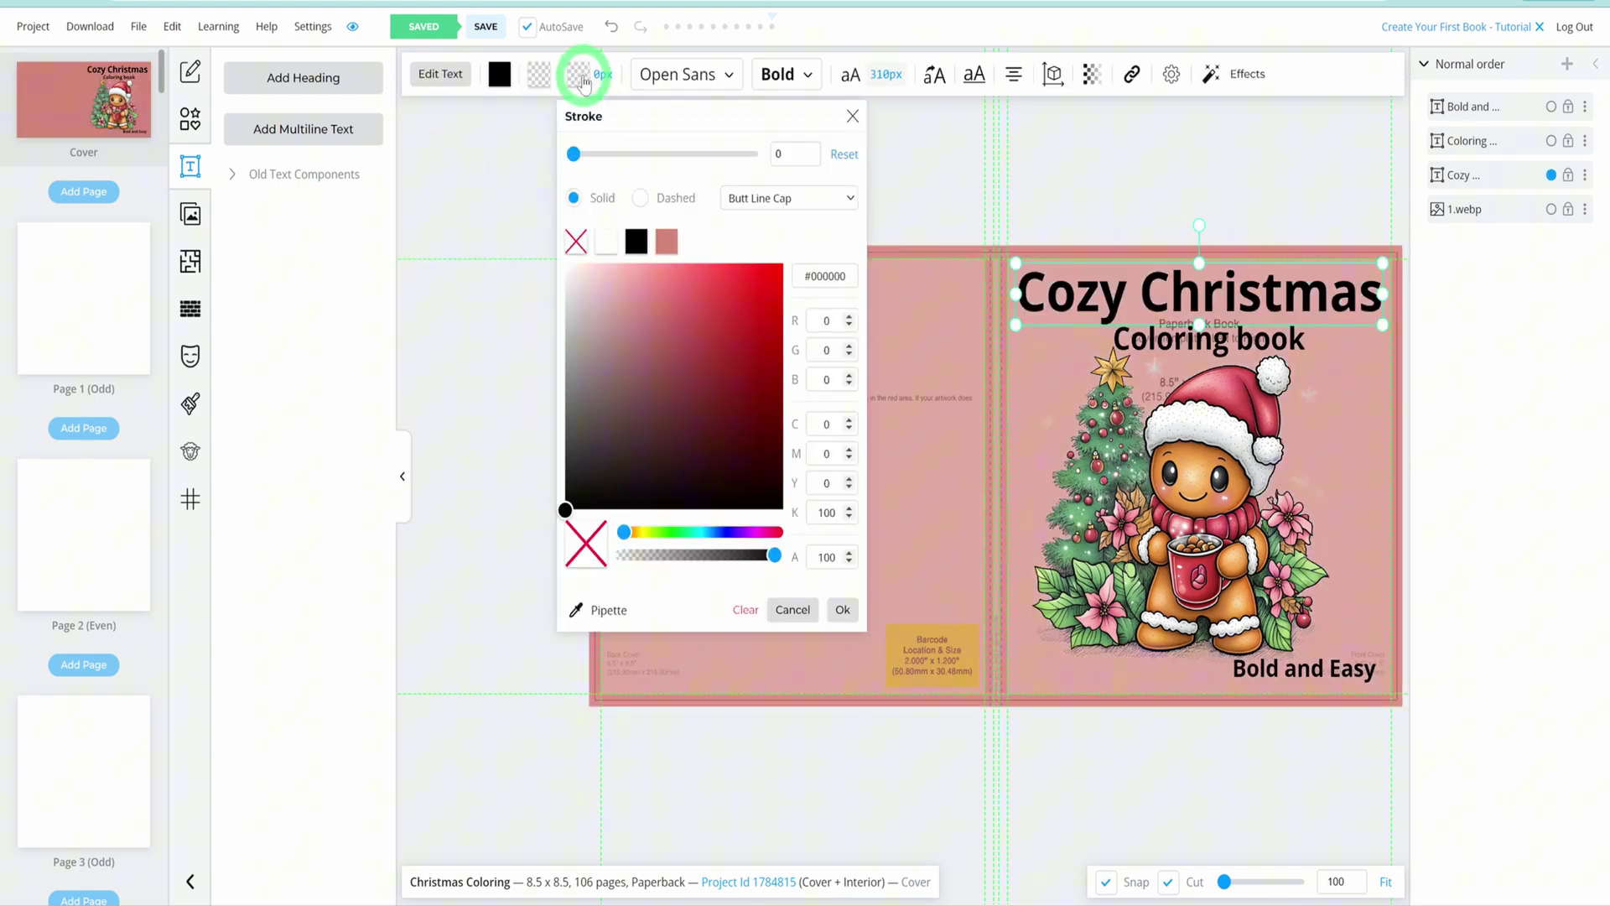
left_click_drag(575, 154, 604, 167)
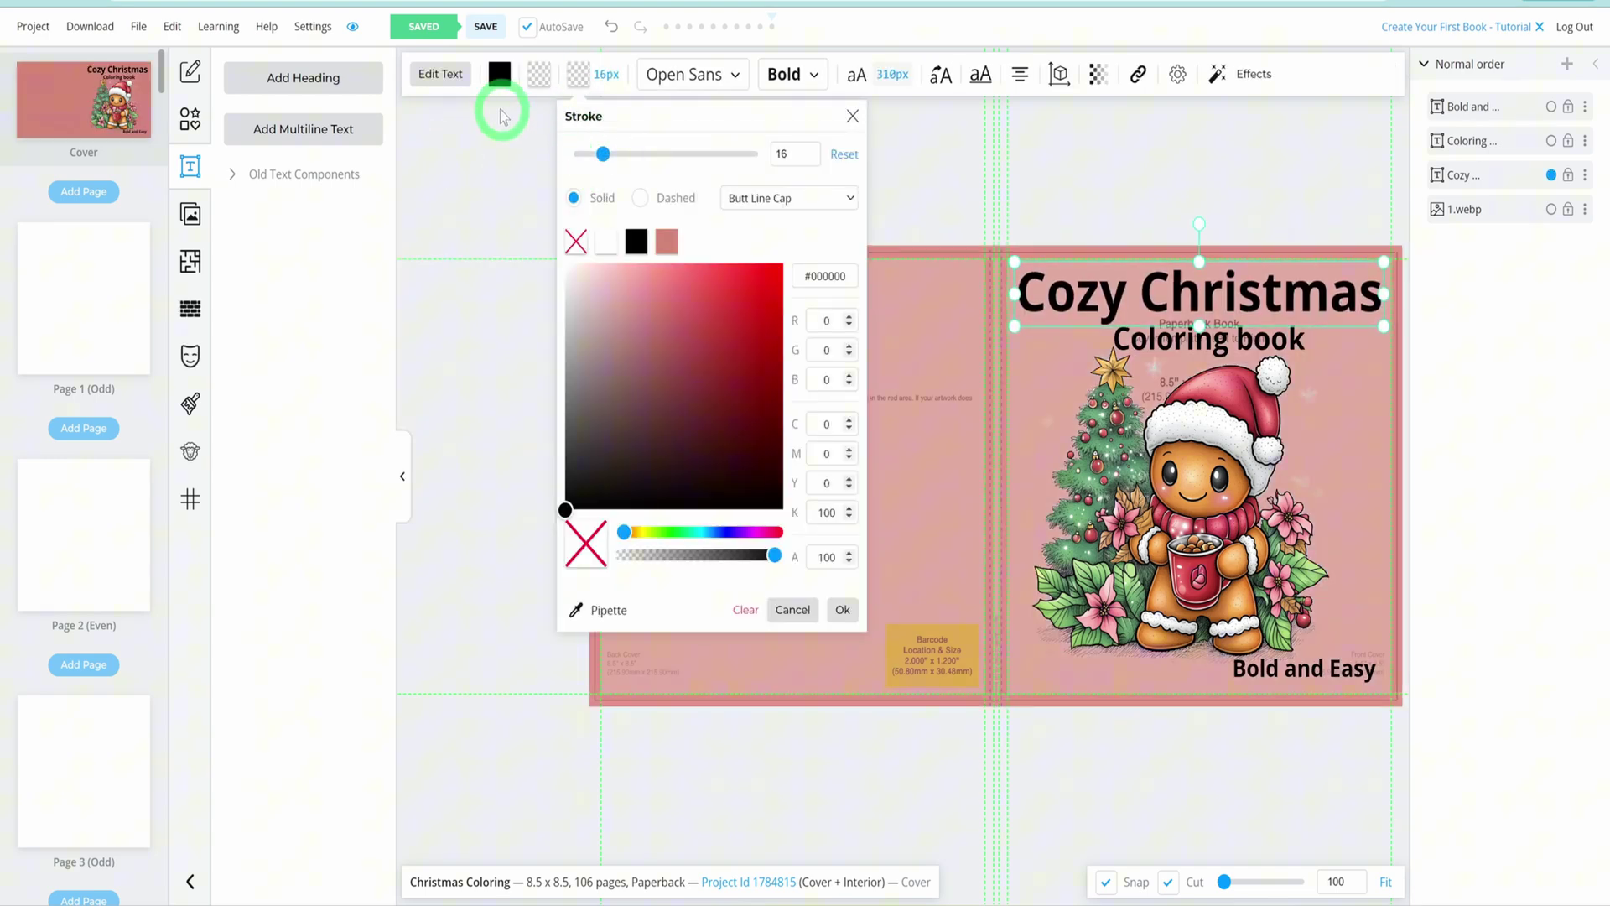
left_click(500, 74)
left_click(516, 154)
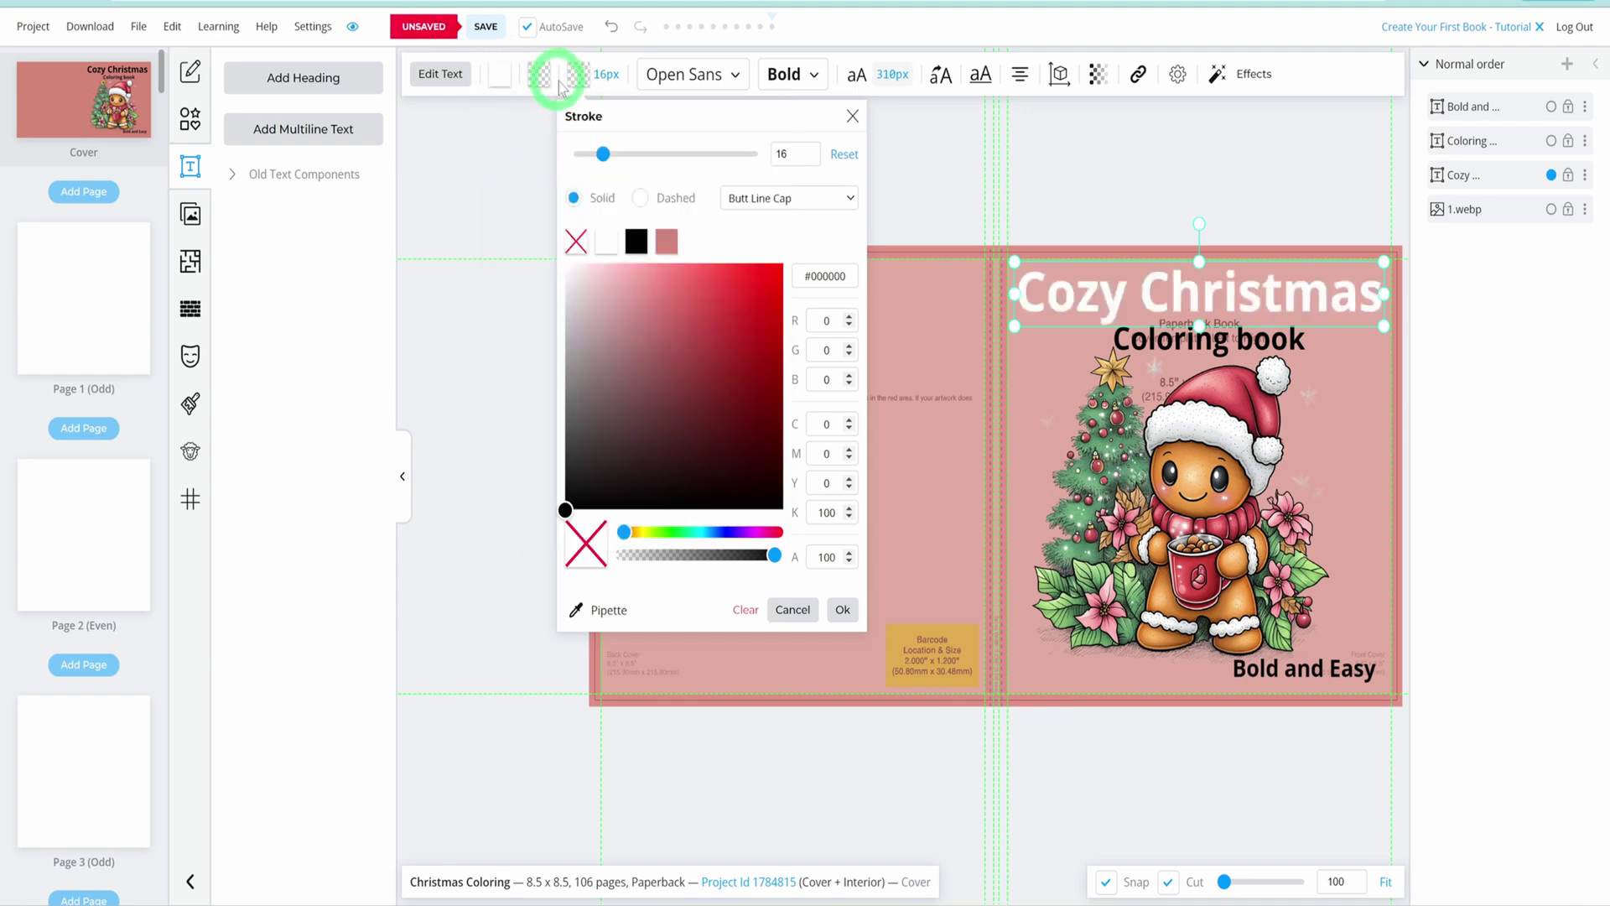
left_click(637, 243)
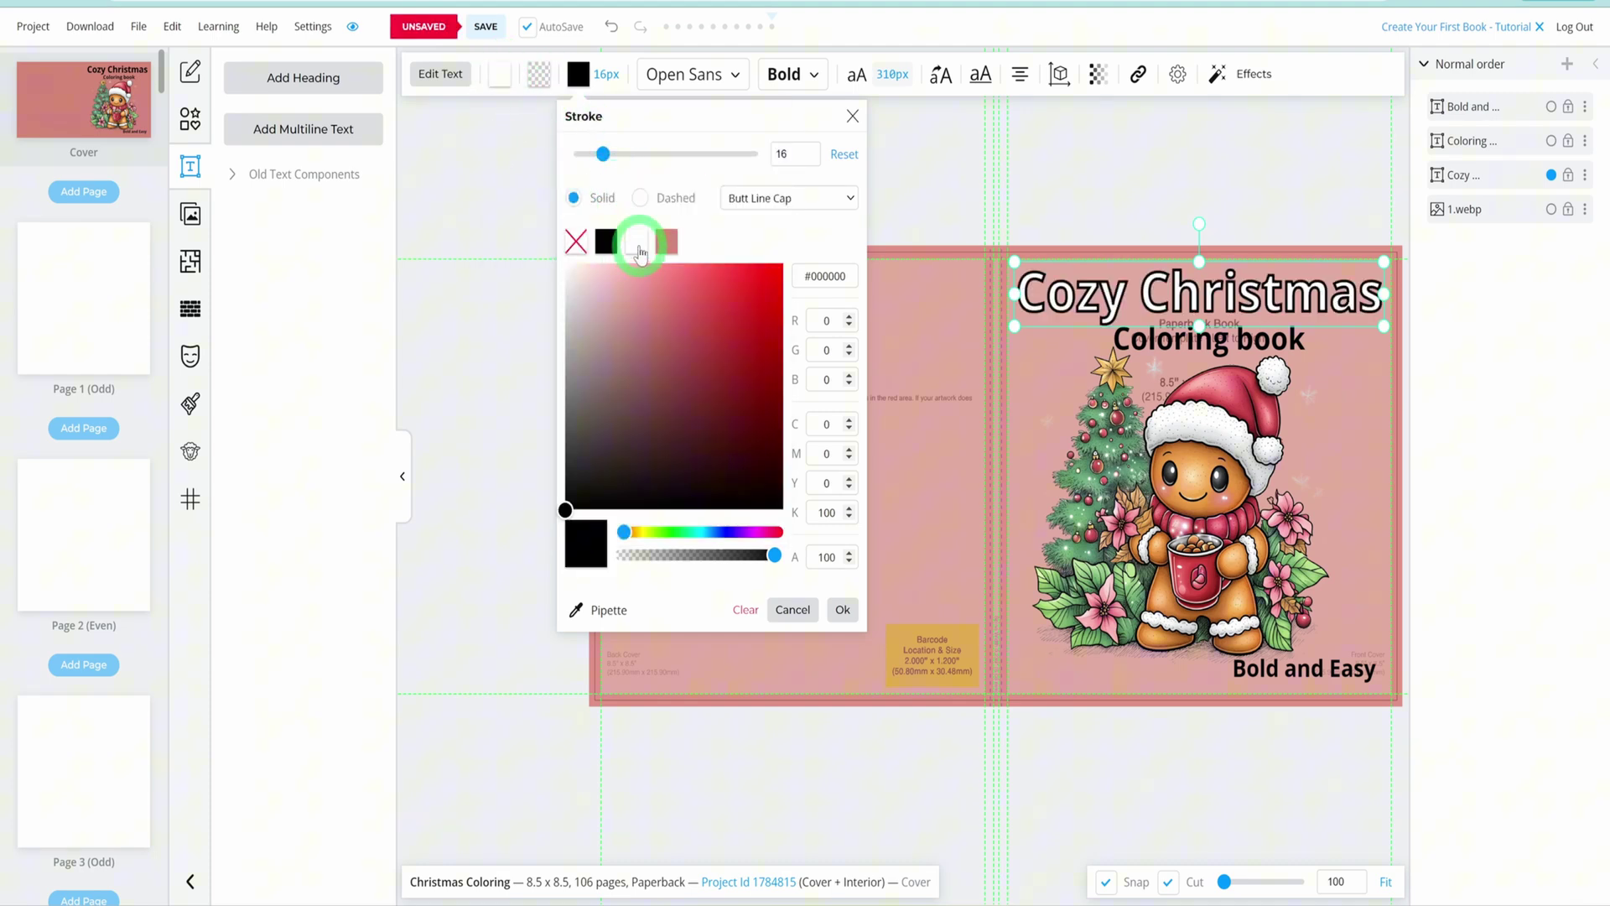
left_click_drag(603, 154, 589, 159)
- Resize and rearrange the santa and snowman coloring previews on the back cover
left_click(1250, 336)
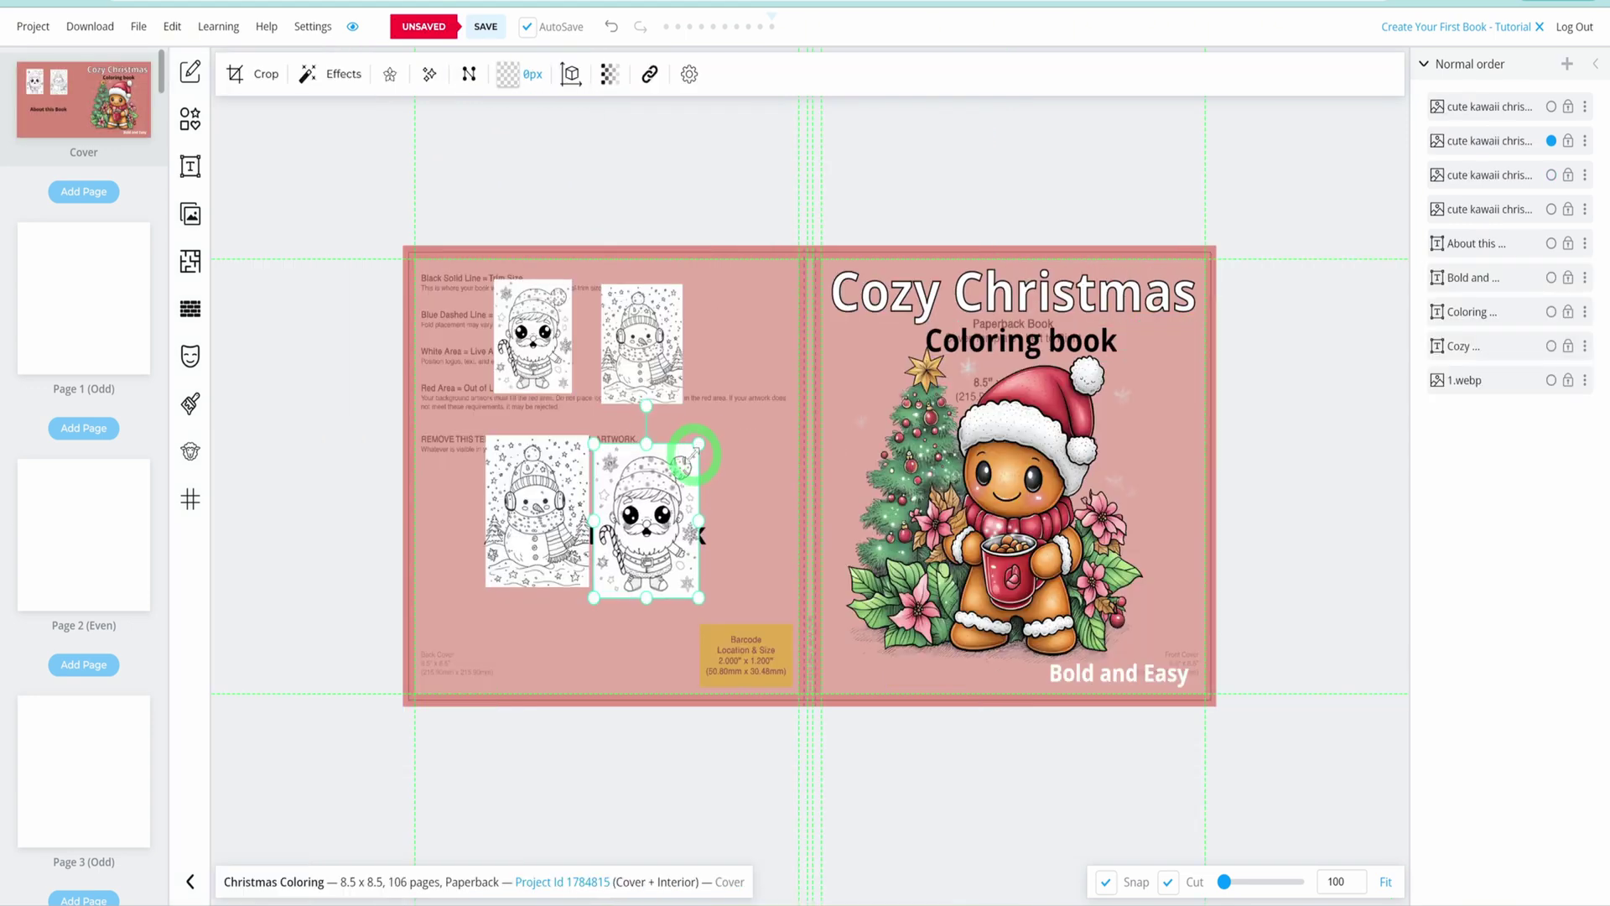
left_click_drag(686, 456, 675, 477)
left_click_drag(639, 534, 650, 465)
left_click_drag(531, 541, 534, 490)
left_click_drag(591, 387, 521, 456)
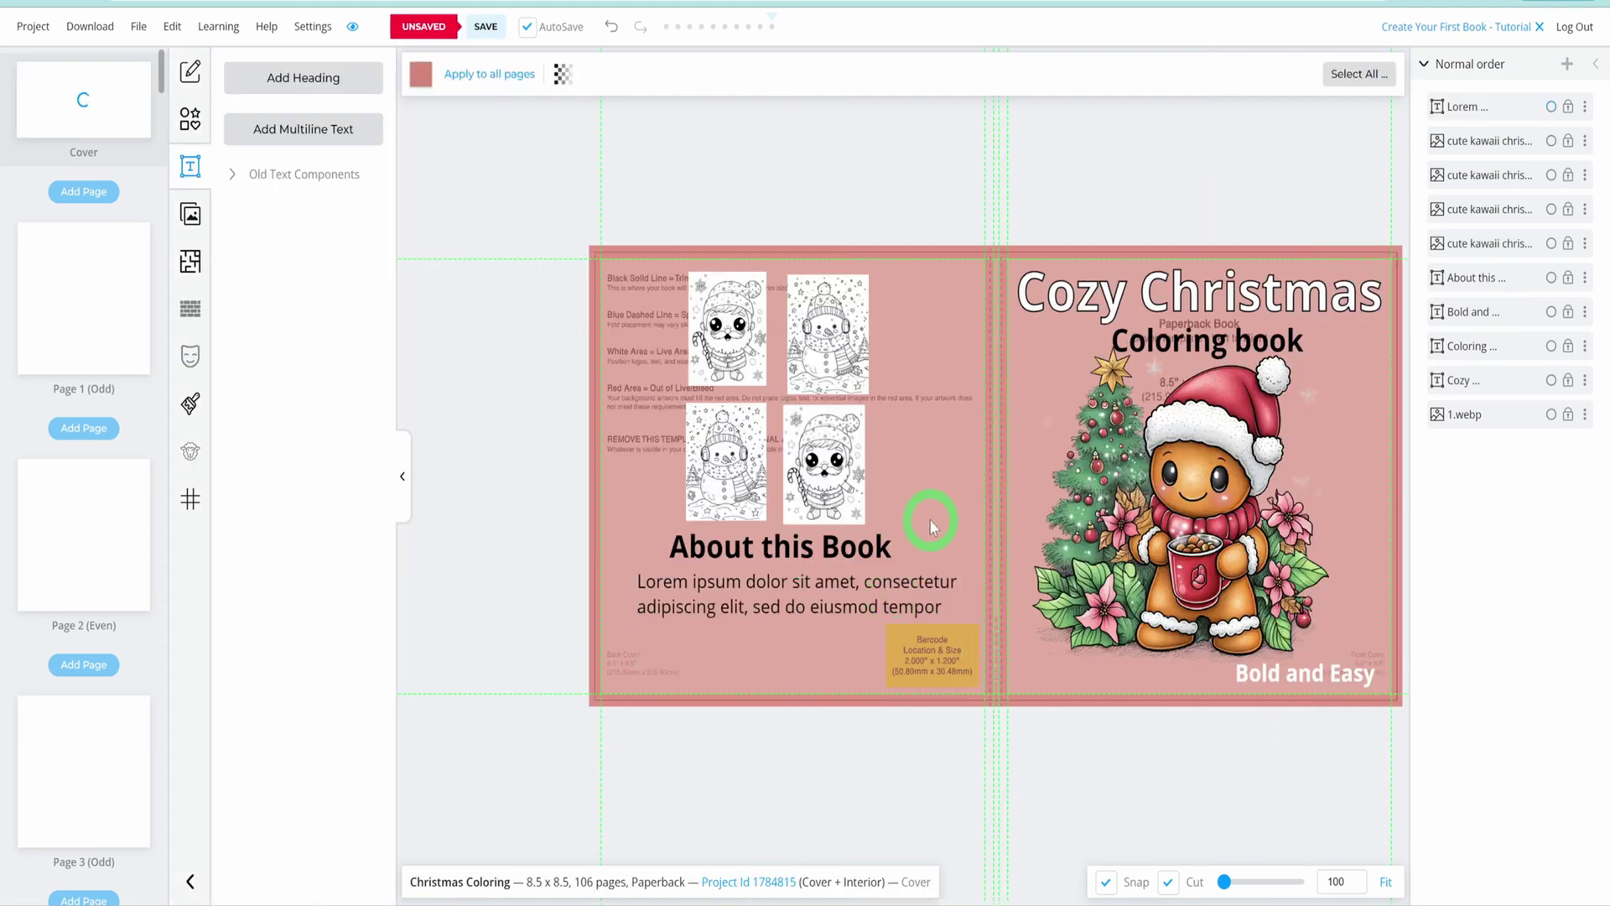
- Shrink the About this Book heading on the back cover
left_click(876, 548)
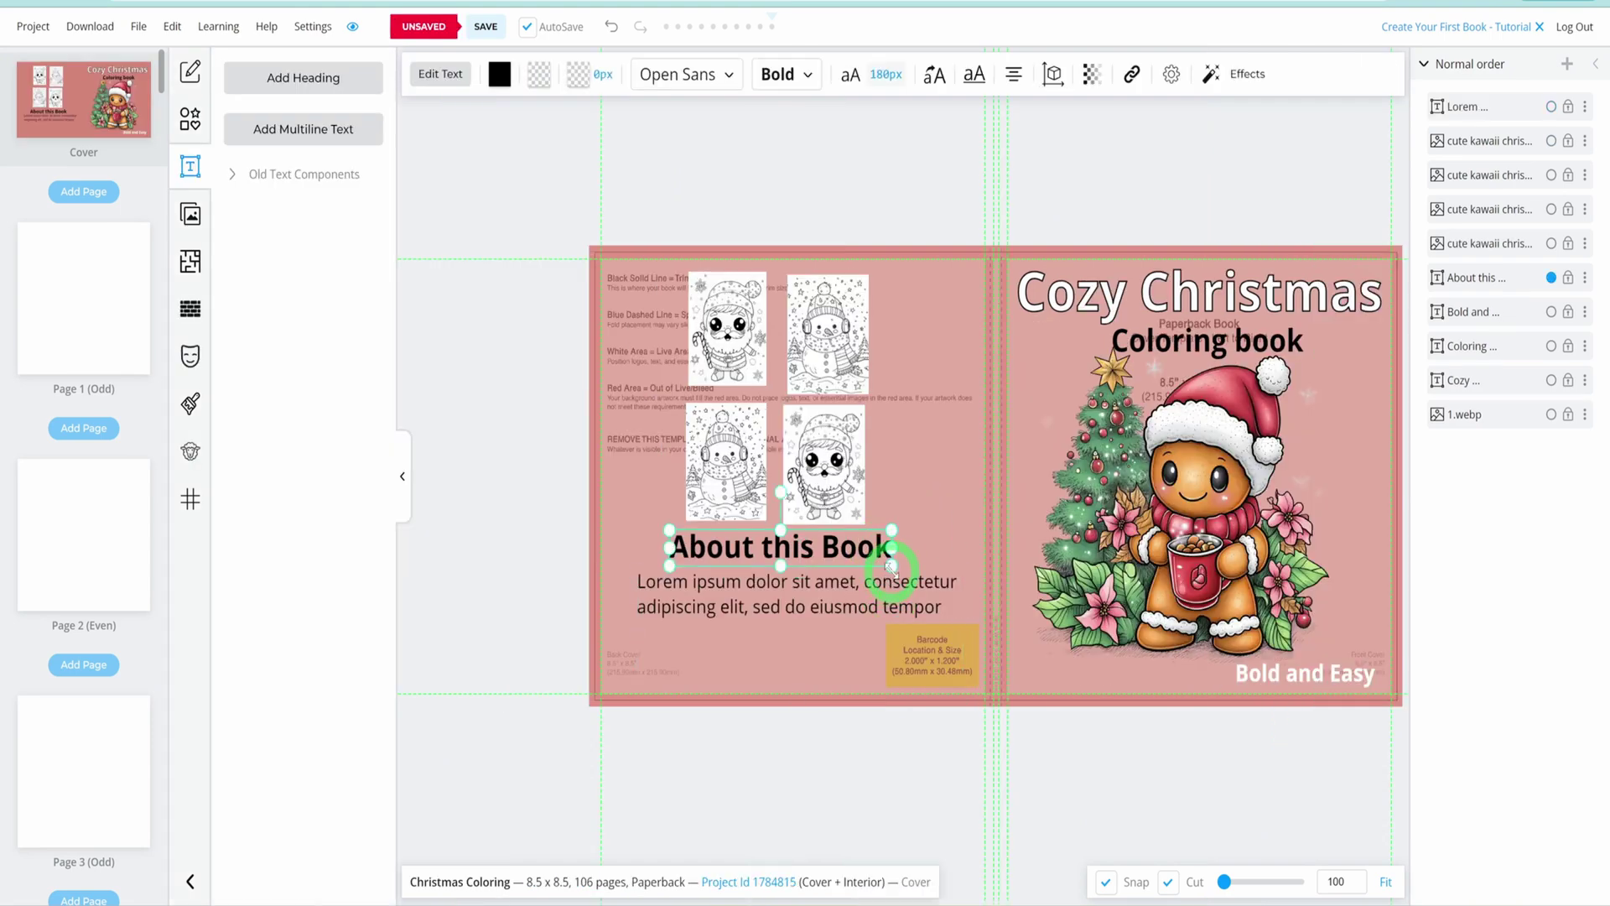
left_click_drag(891, 567, 857, 548)
left_click(914, 485)
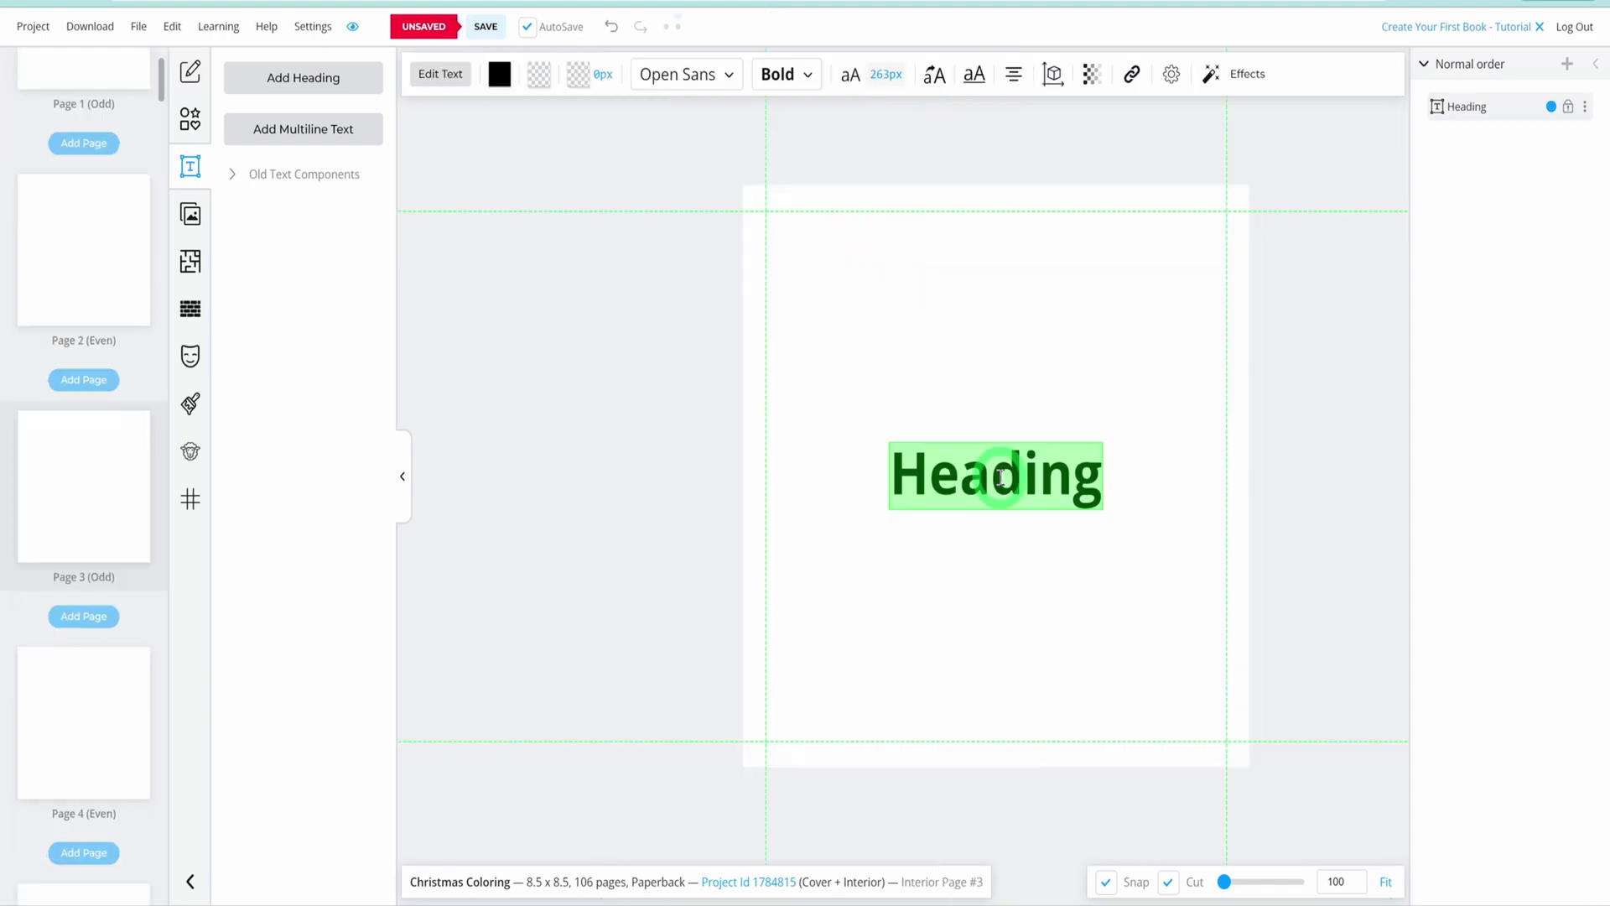
- Type the heading 'This book belong to' and shrink it near the top of Page 3
type("This b")
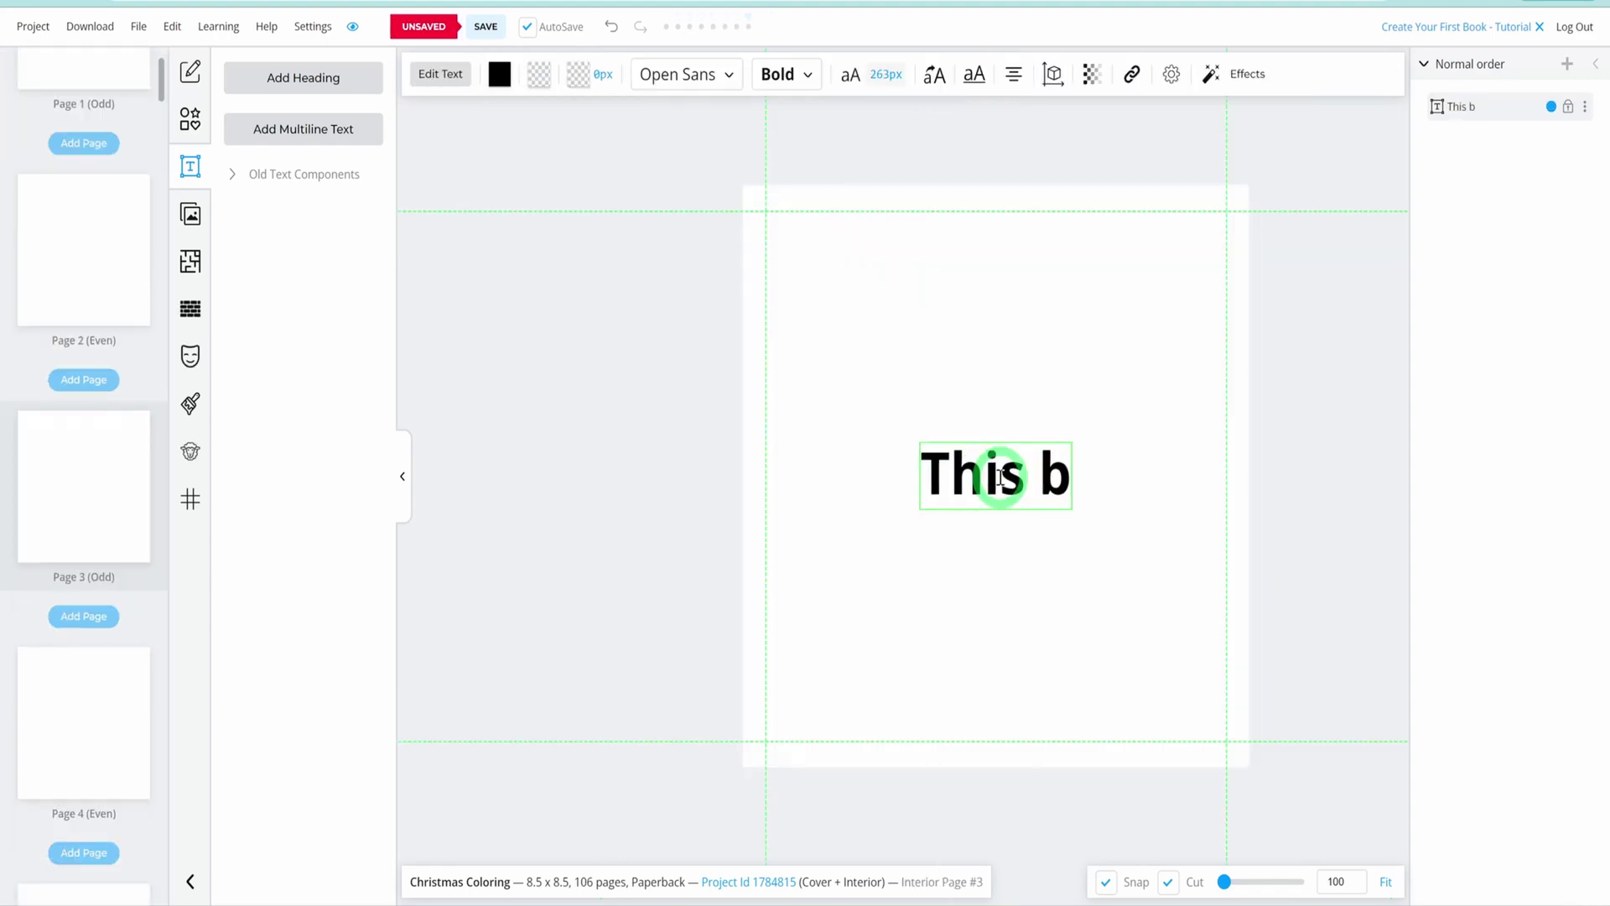
type("ook belong to")
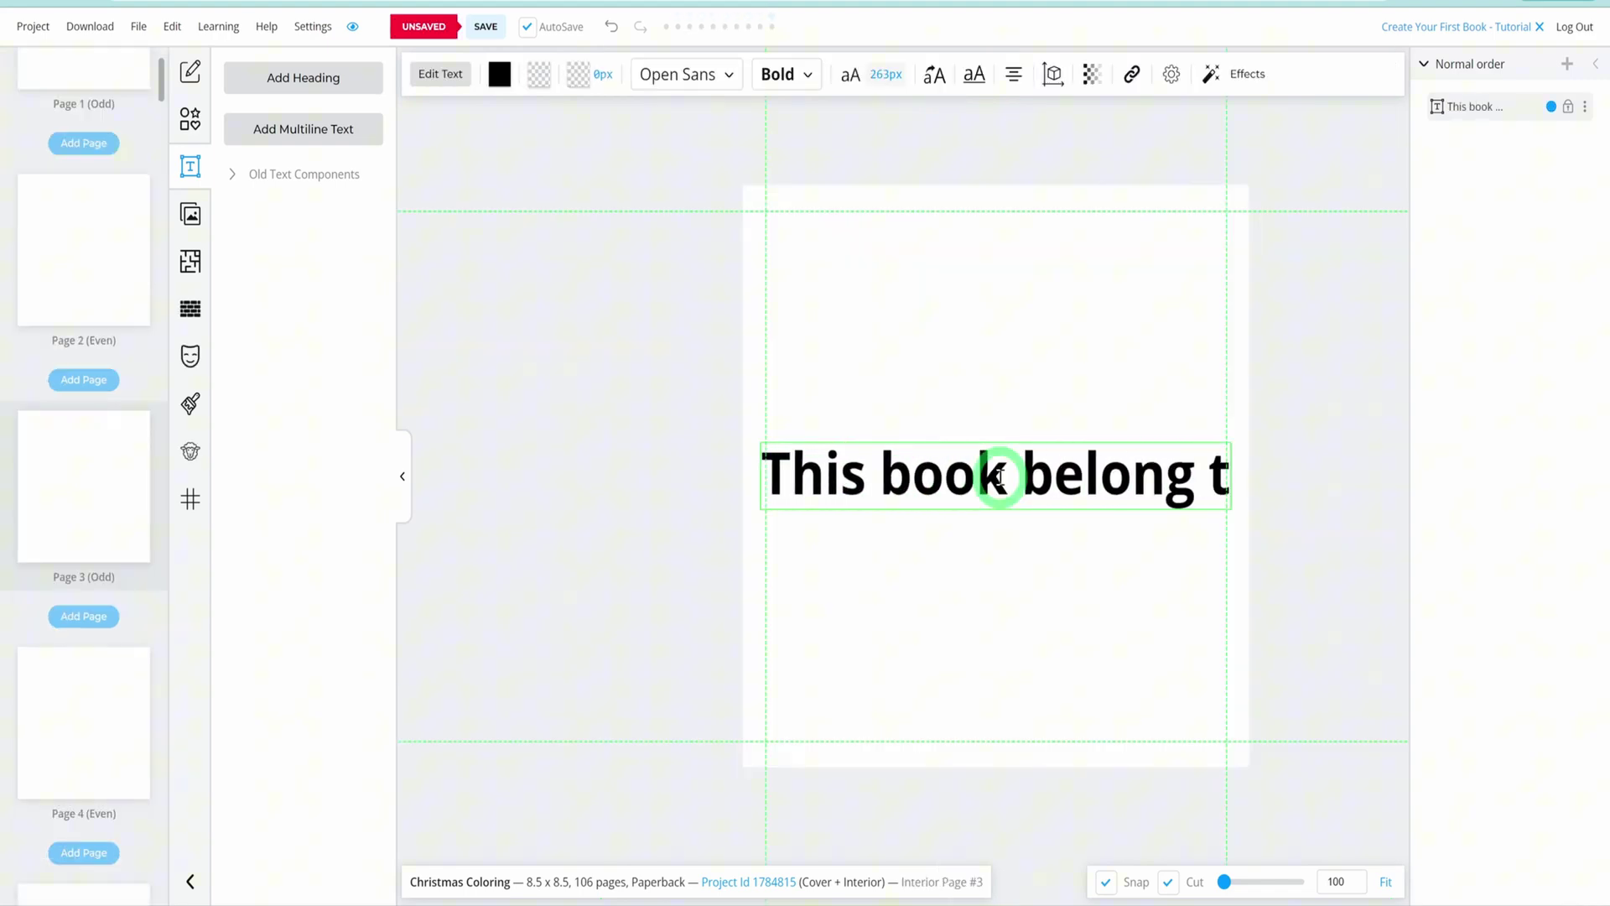
left_click(945, 582)
left_click_drag(759, 449, 936, 322)
left_click_drag(1180, 348, 1140, 342)
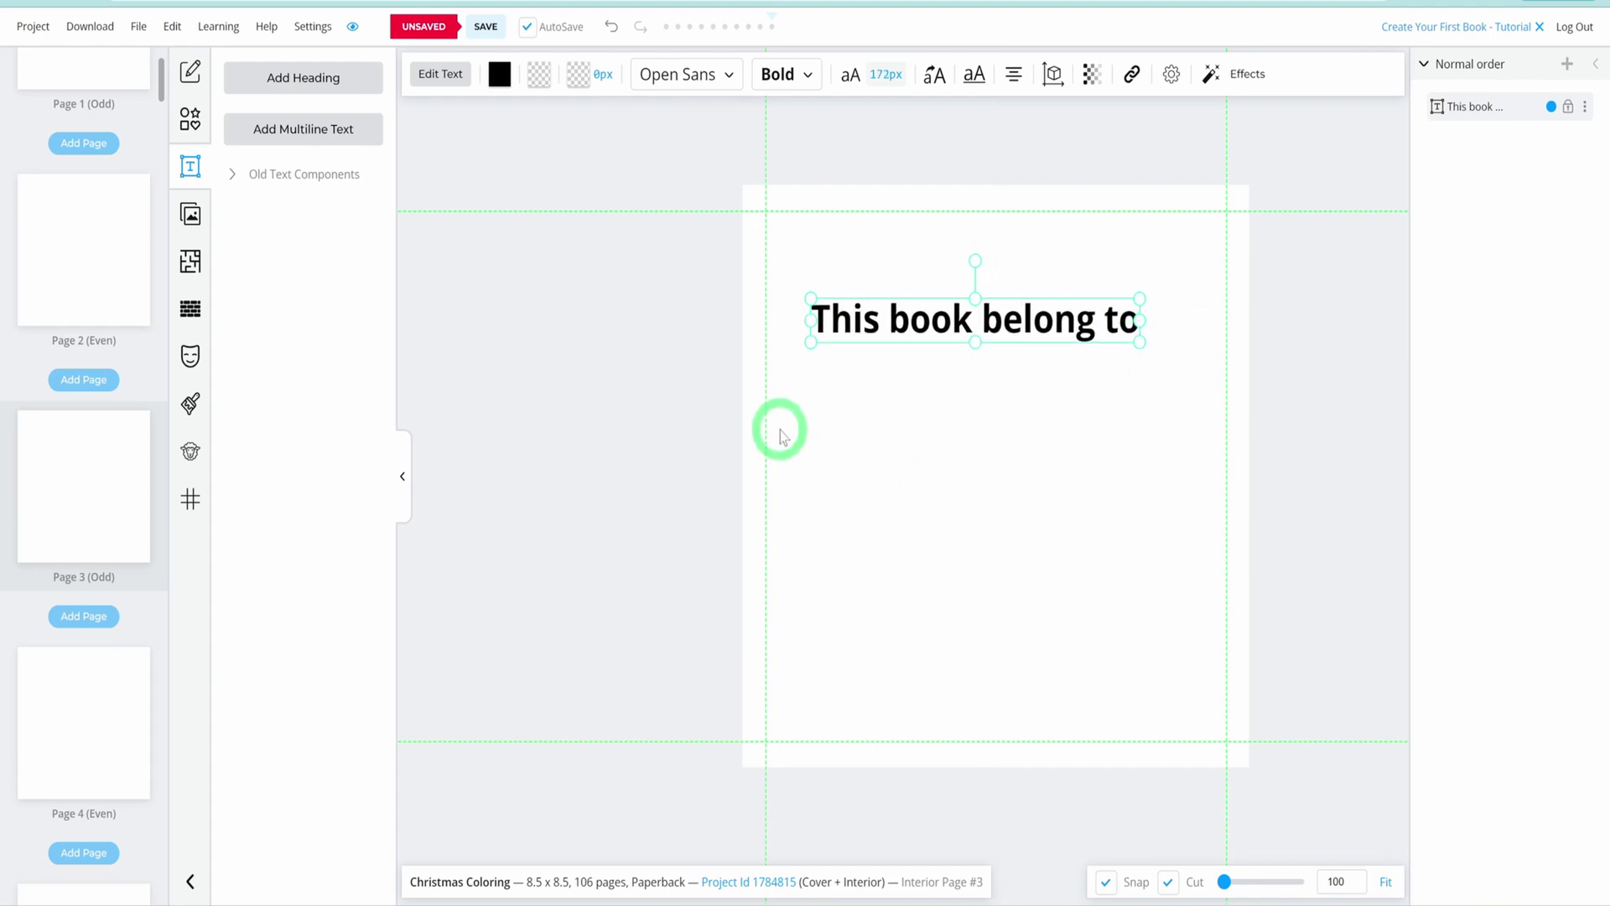
- Add a shortened line under the heading and duplicate it into three writing lines
left_click(192, 123)
left_click(241, 180)
left_click_drag(923, 471, 941, 381)
left_click_drag(1227, 382, 1150, 380)
left_click_drag(999, 381, 1023, 485)
key("ctrl+d")
key("ctrl+d")
left_click(1020, 424)
key("ctrl+d")
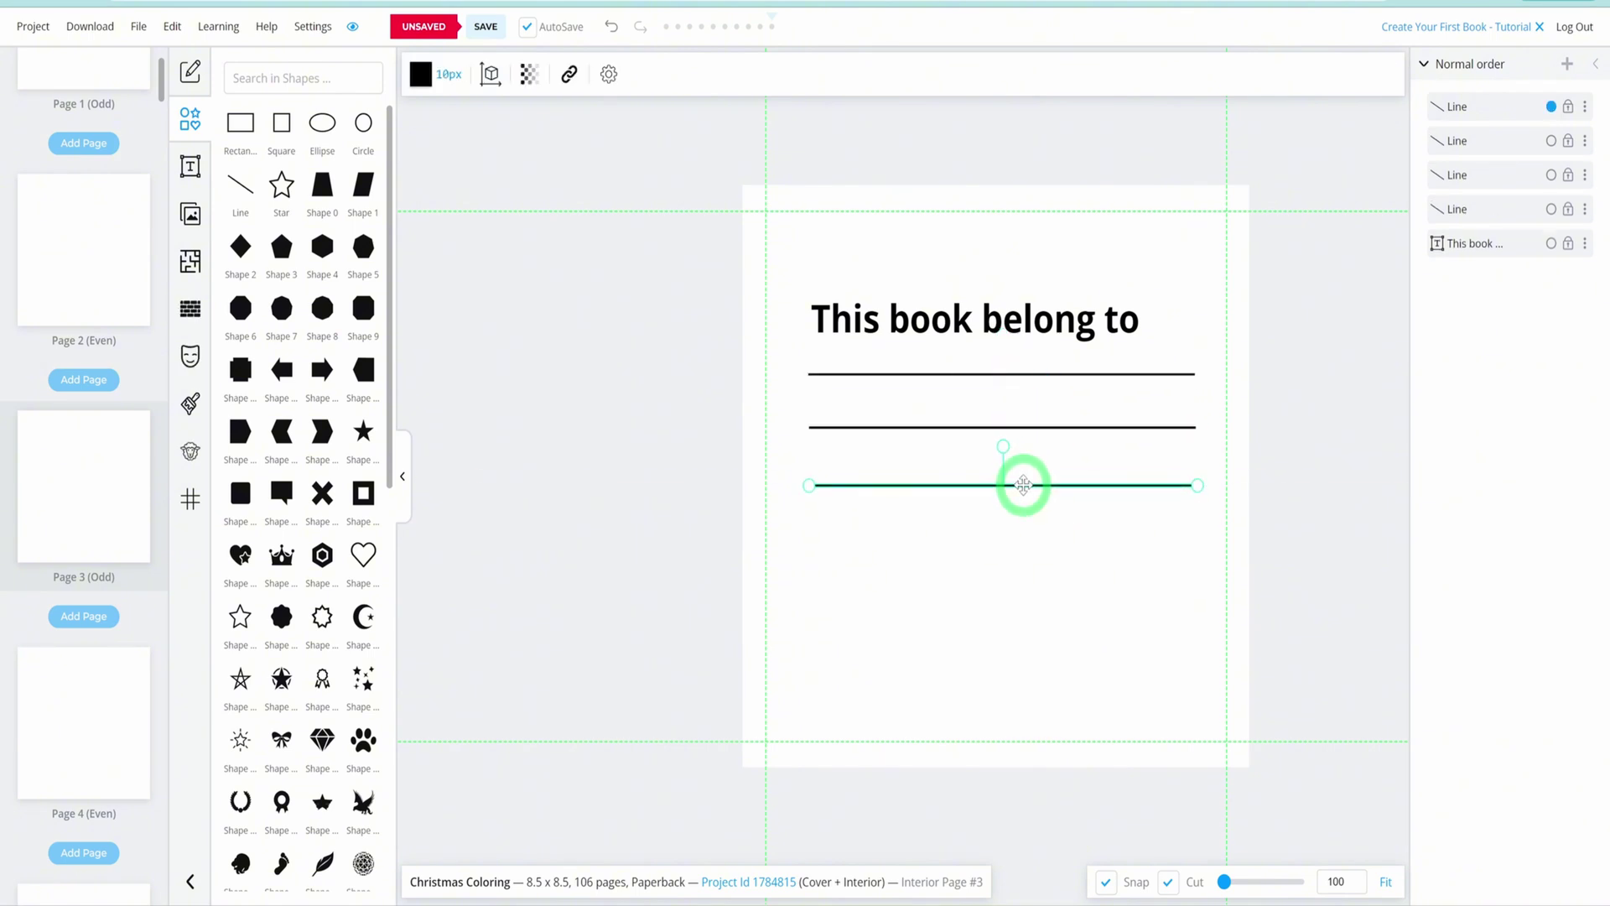
- Download the current project as a CMYK file for printed books
left_click(1027, 537)
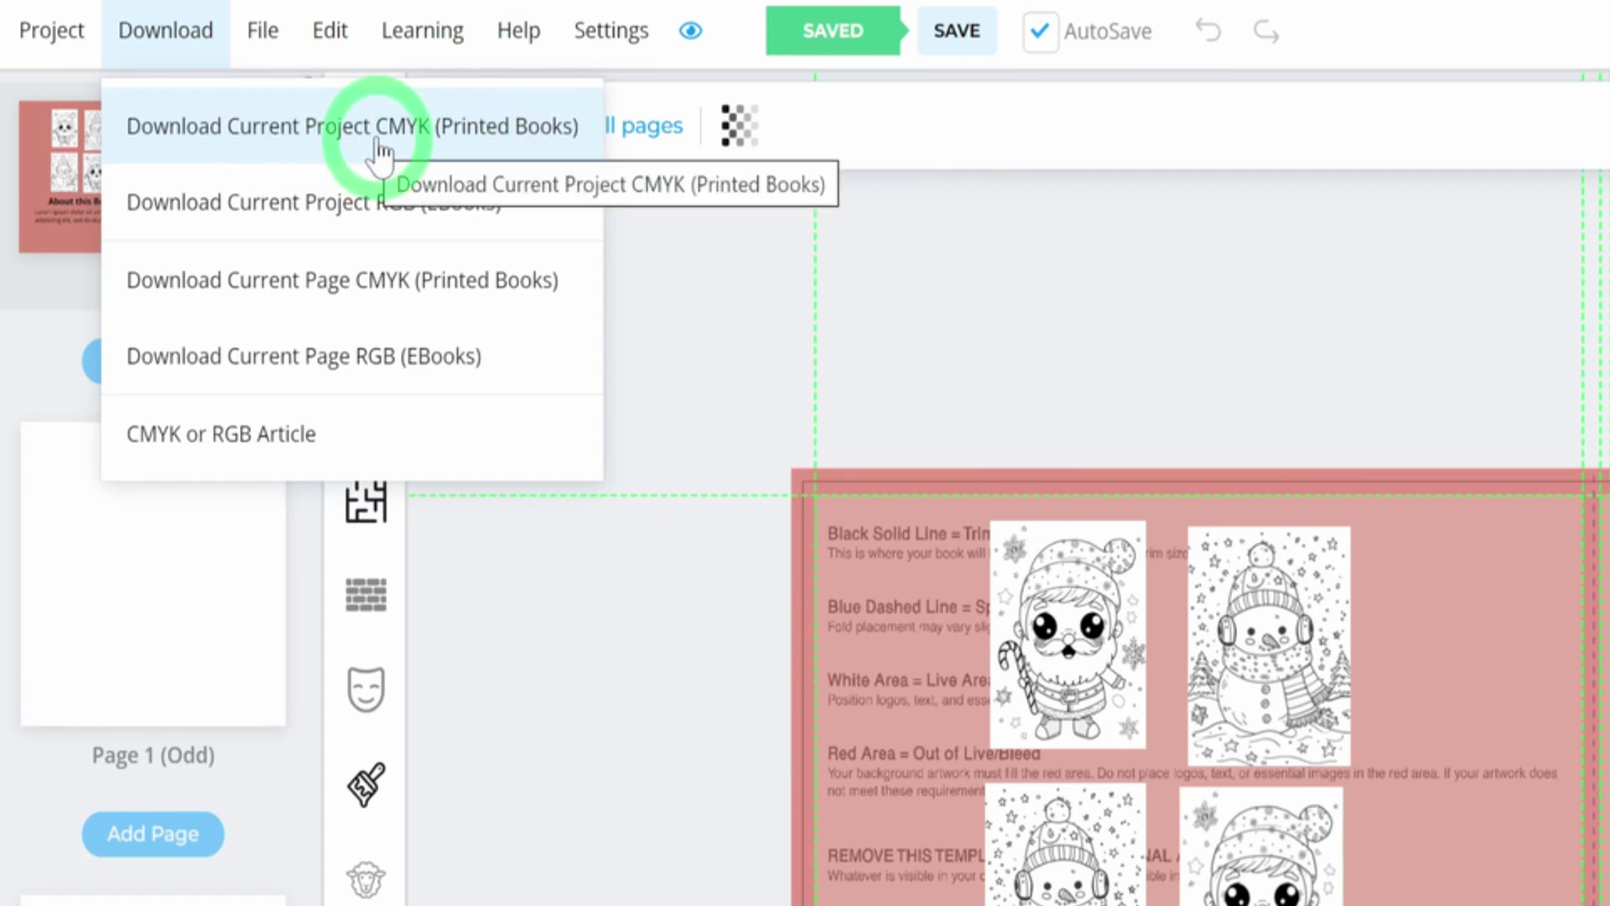
left_click(183, 128)
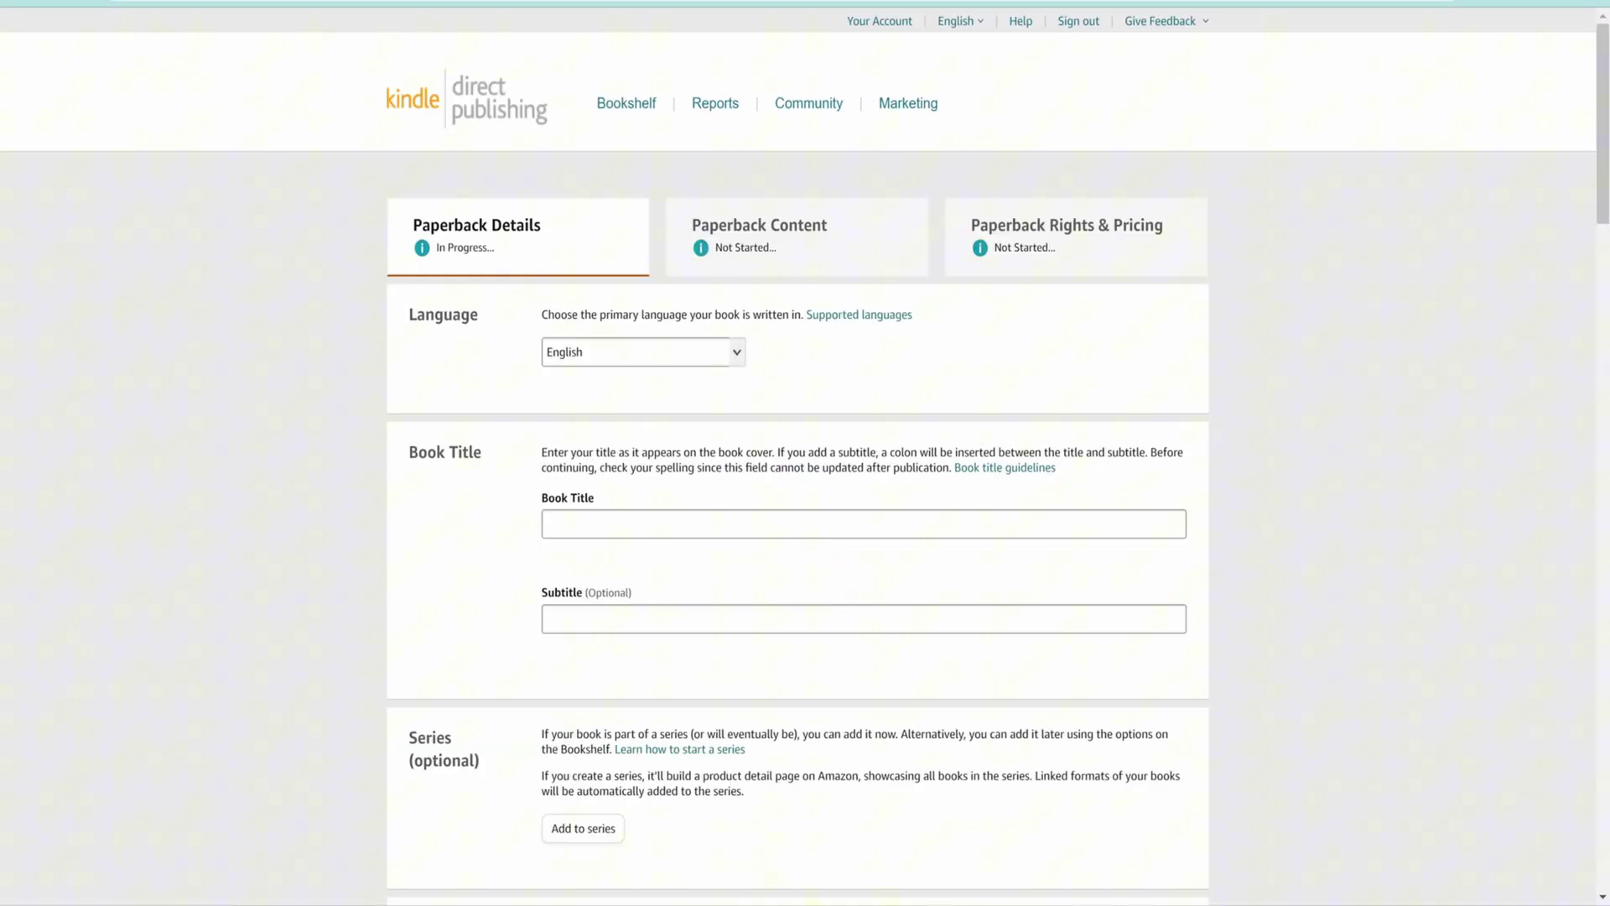
- Paste the full book title, pick the Arts & Photography category, and paste the first keyword
left_click(1006, 524)
type("Stress Relief: Coloring Book for Adults and Kids,  Cute Animals with Easy, Simple and Big Designs for Relaxation")
scroll(639, 442, "down", 2)
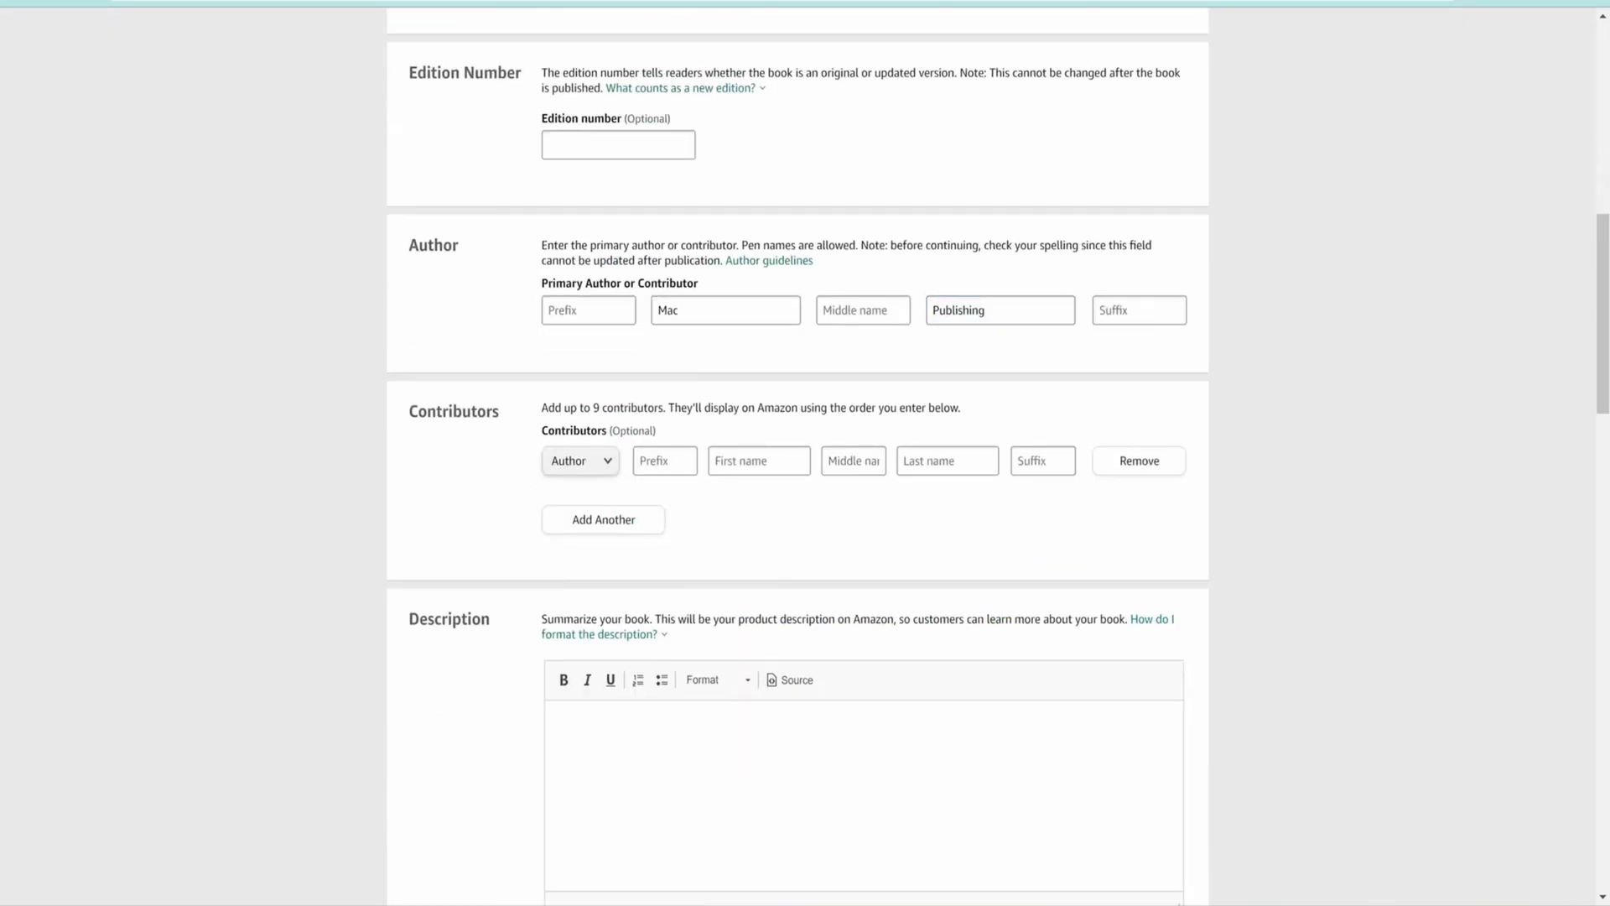
left_click(540, 504)
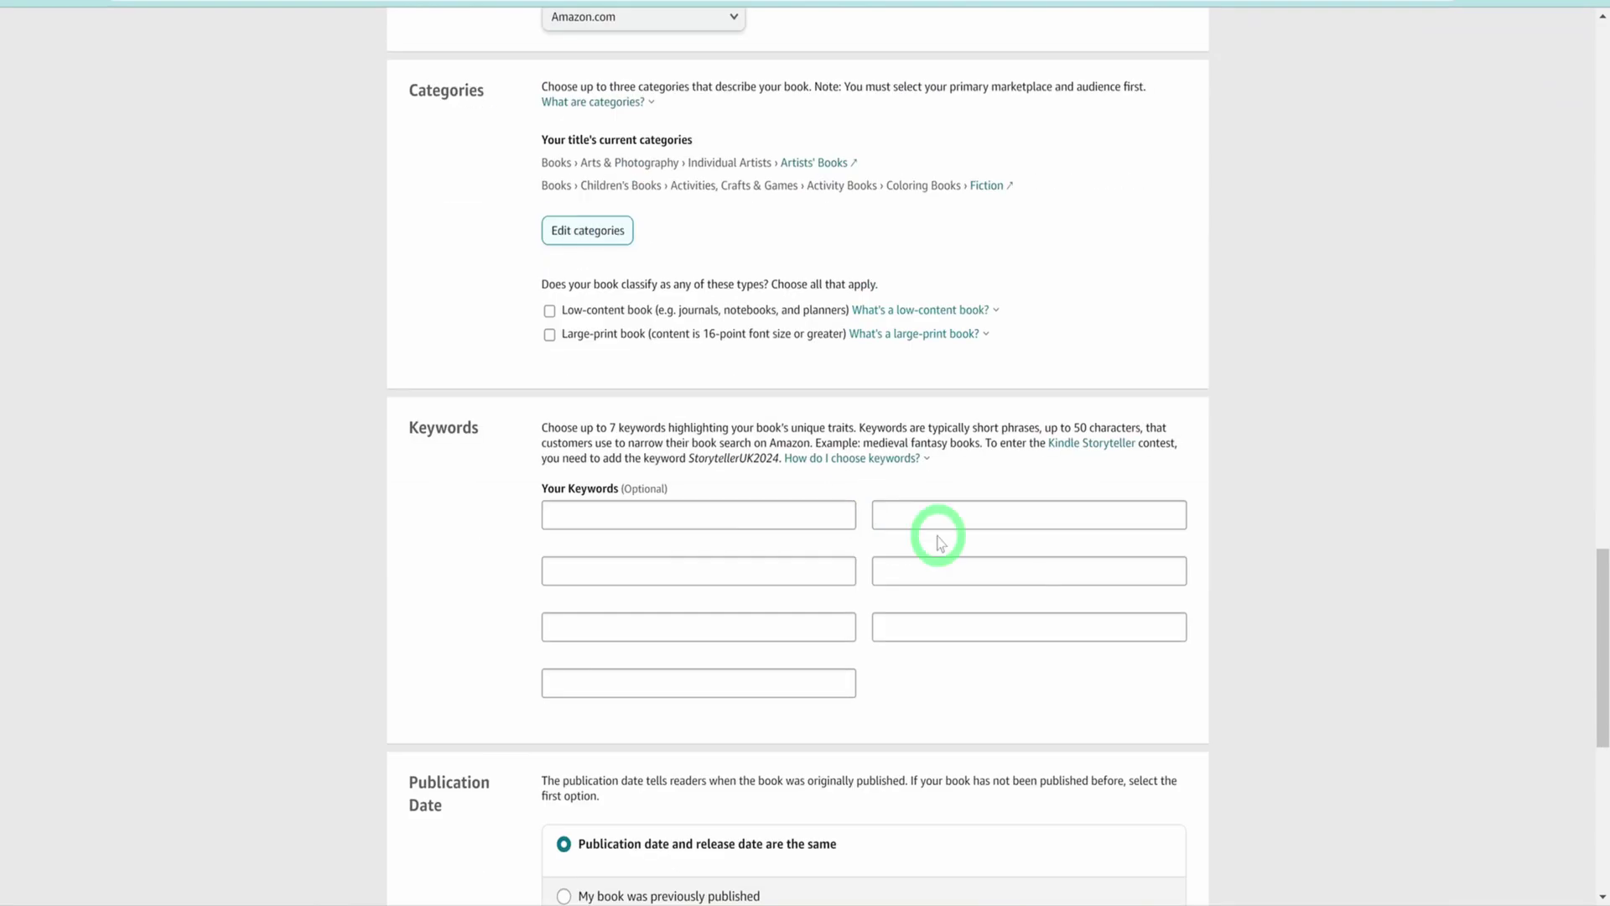
type("stress relief coloring book for adults bold")
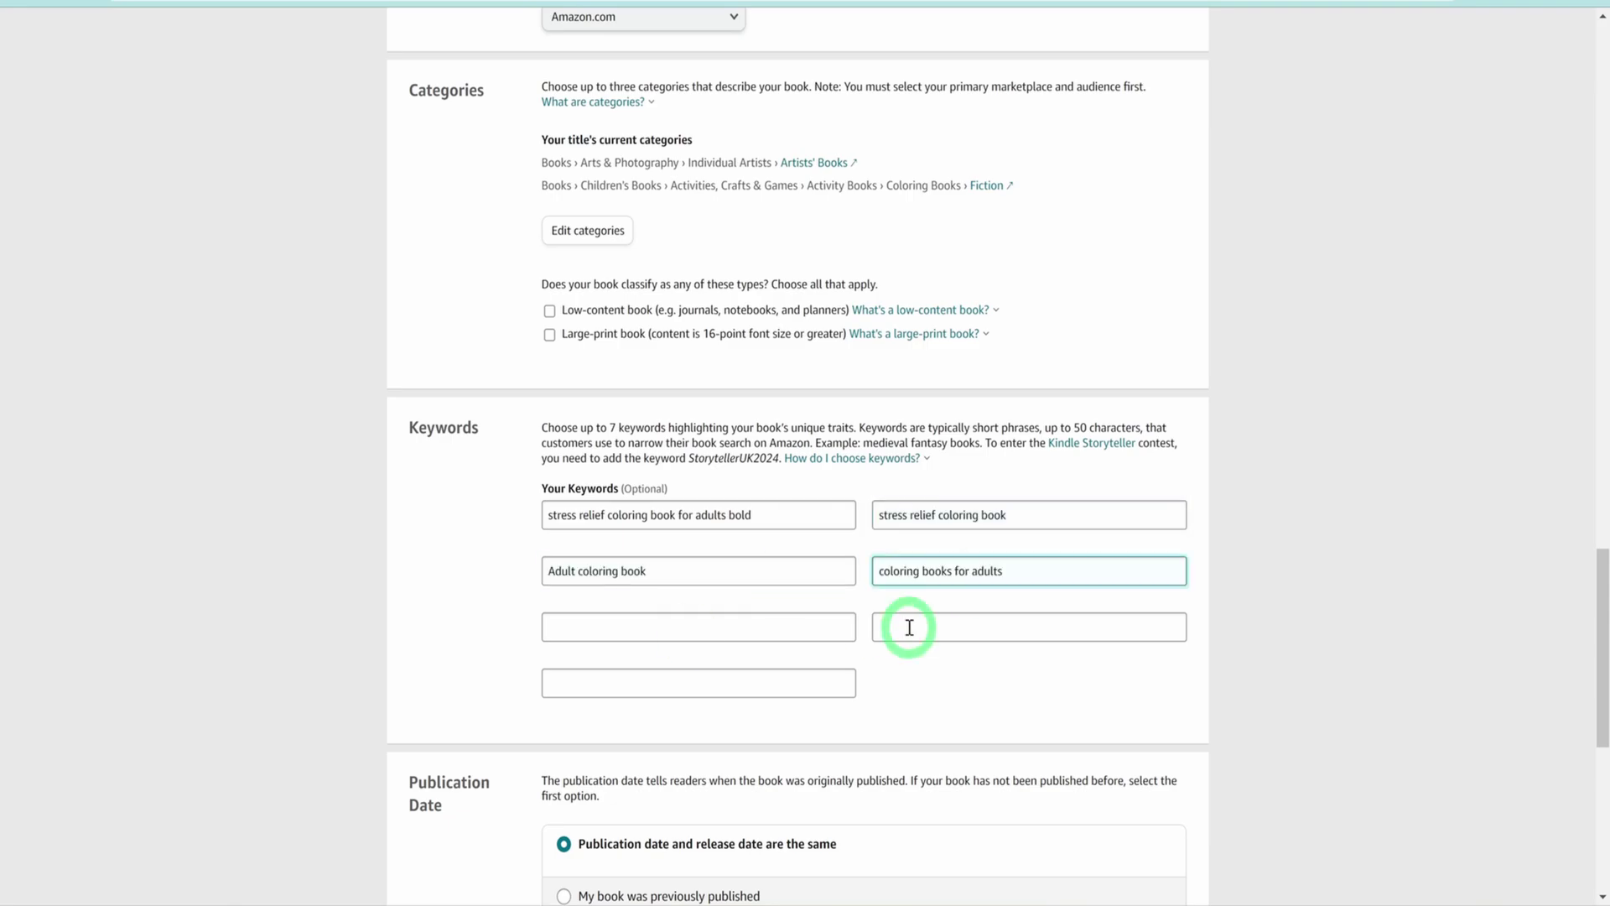
- Choose a black & white interior printed on white paper
scroll(910, 626, "down", 5)
left_click(742, 482)
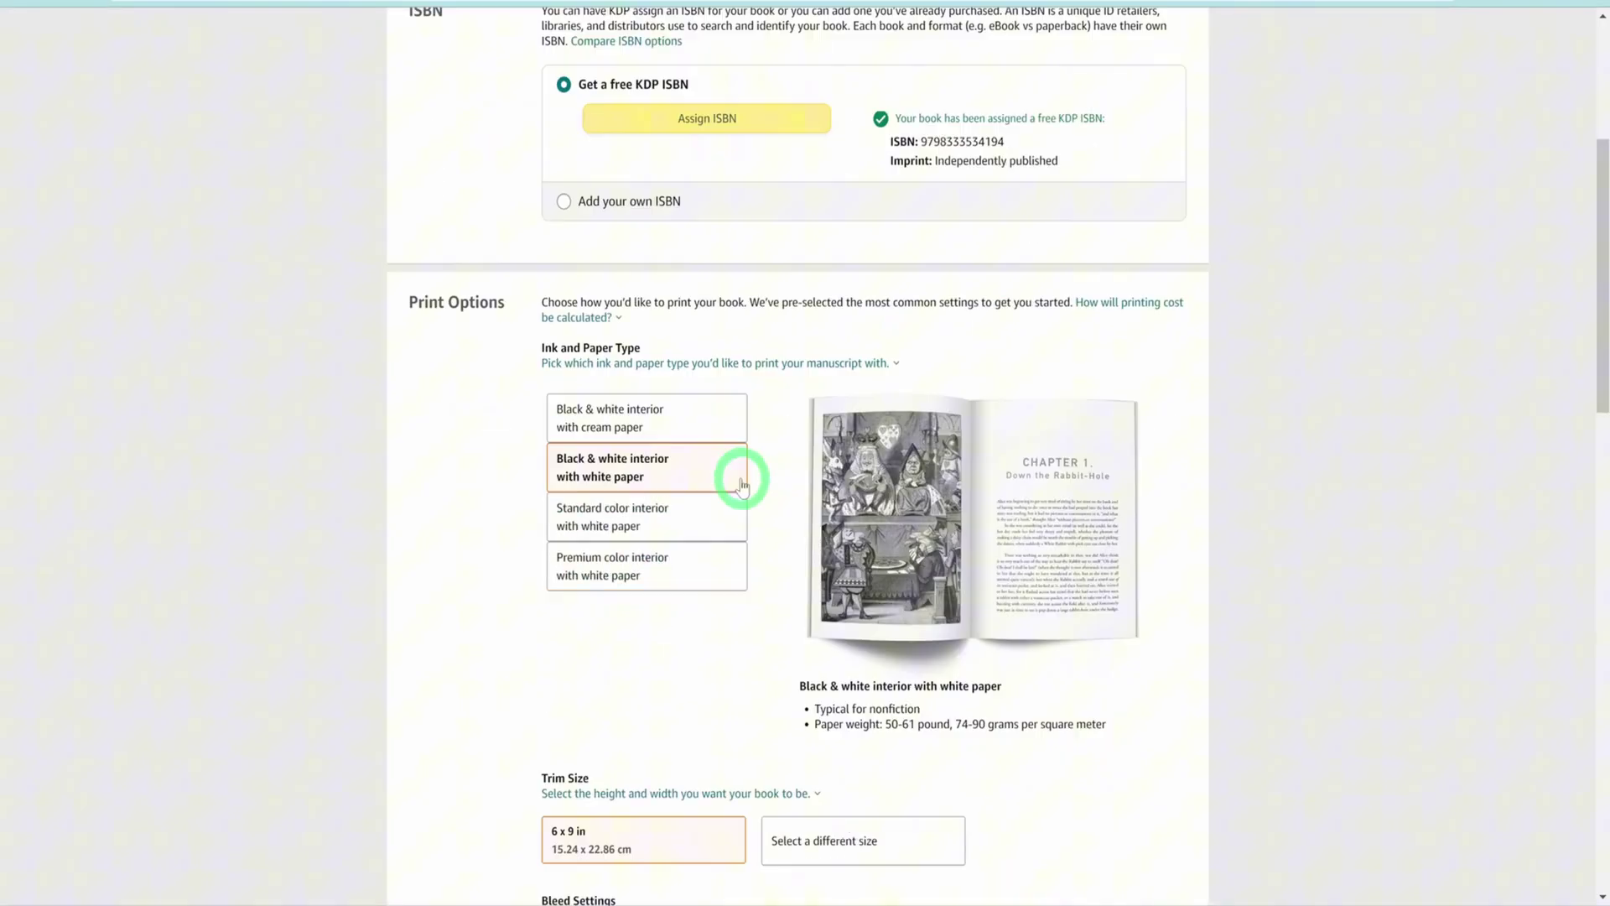
scroll(742, 483, "down", 8)
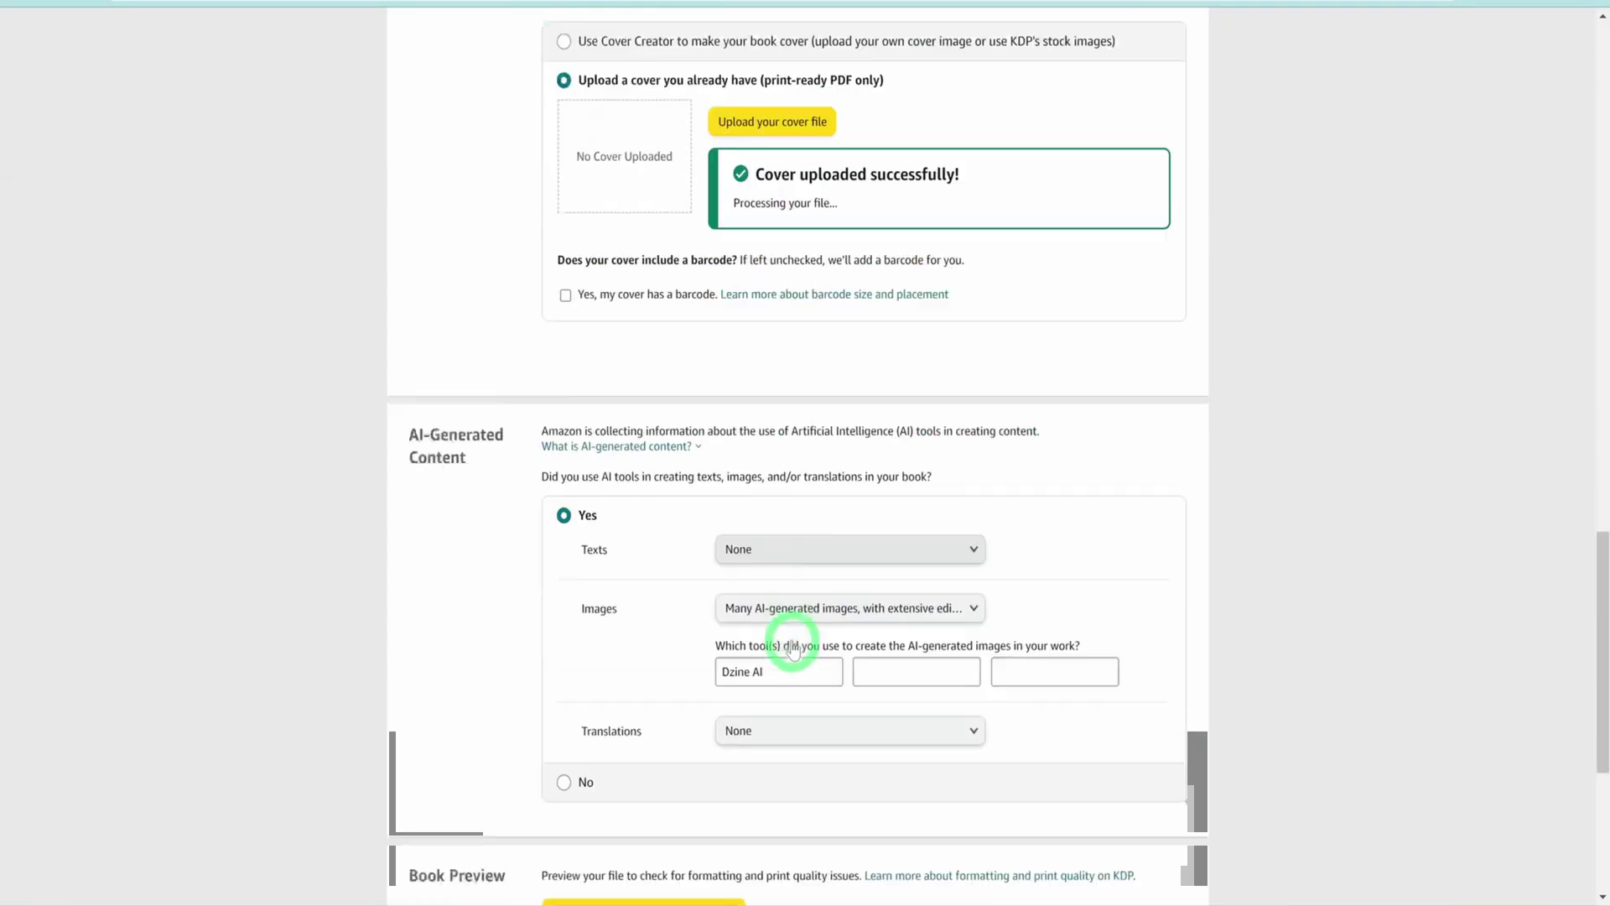